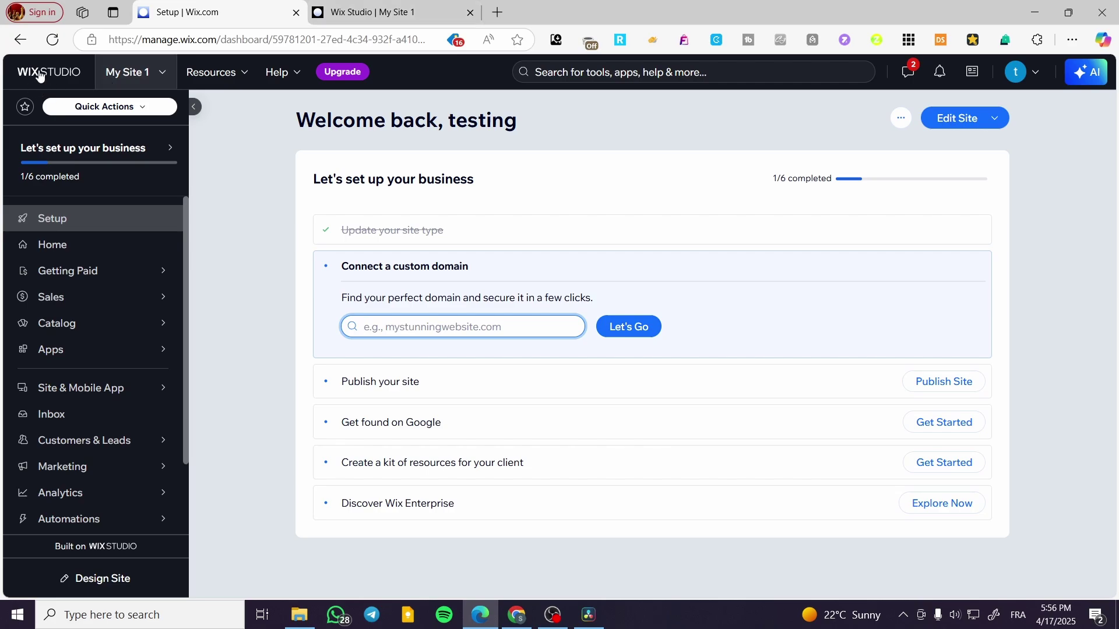
Step: Choose My Site 1 from the account's list of sites and open it in the site editor
{"action": "left_click", "coordinate": [52, 40]}
{"action": "mouse_move", "coordinate": [810, 235]}
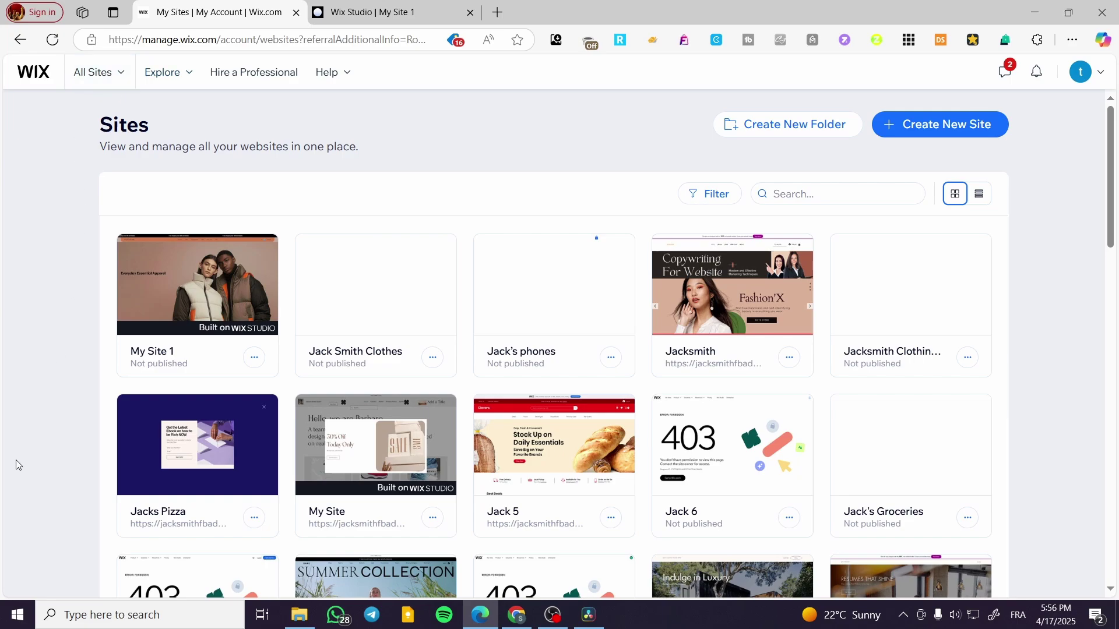
{"action": "mouse_move", "coordinate": [204, 348]}
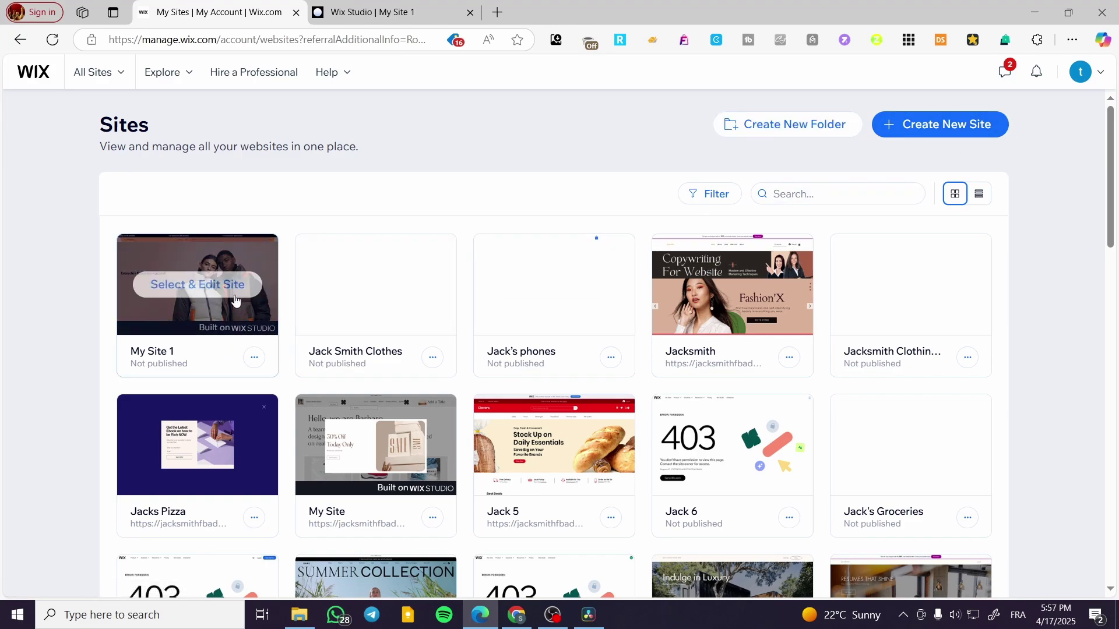
{"action": "left_click", "coordinate": [197, 282]}
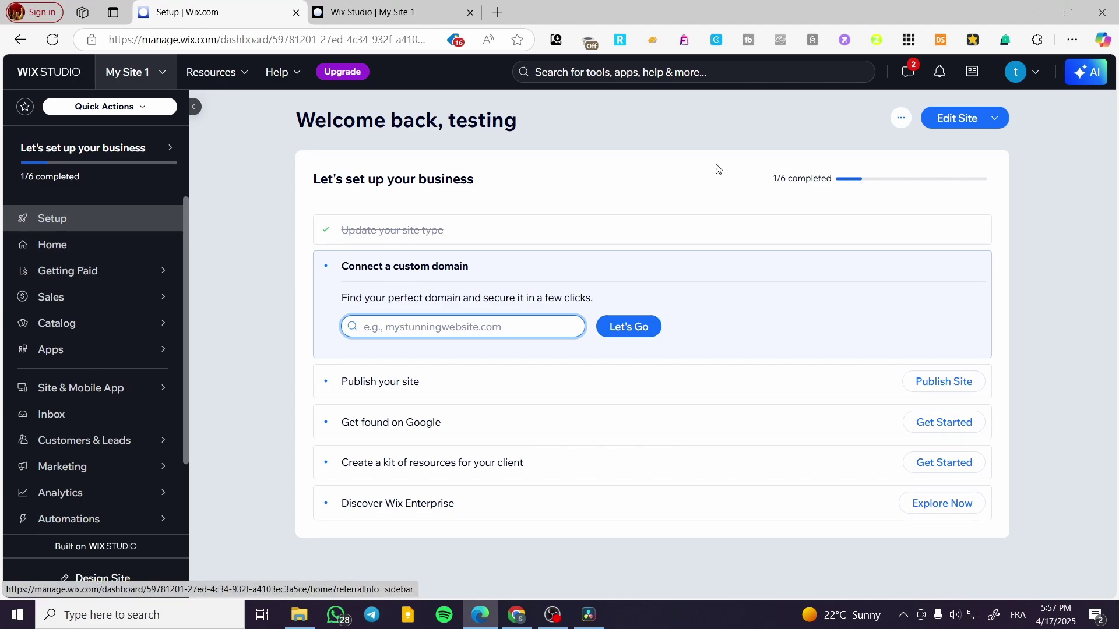
{"action": "left_click", "coordinate": [956, 118]}
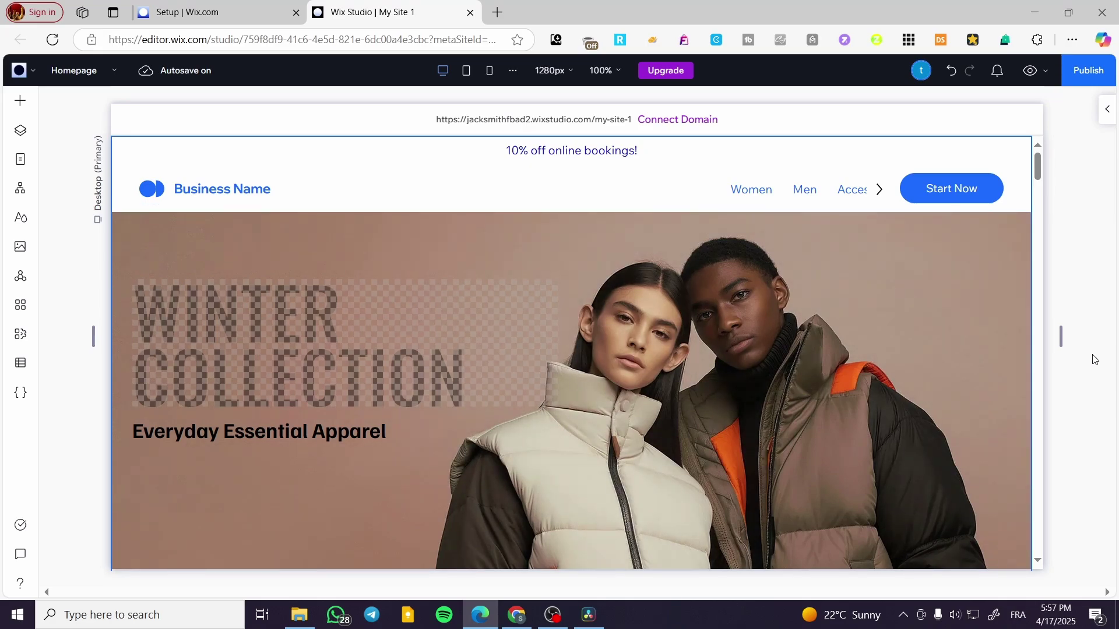
Step: Add an image element to the blank section above the Shop by Category section on the homepage
{"action": "scroll", "coordinate": [1095, 358], "scroll_direction": "down", "scroll_amount": 15}
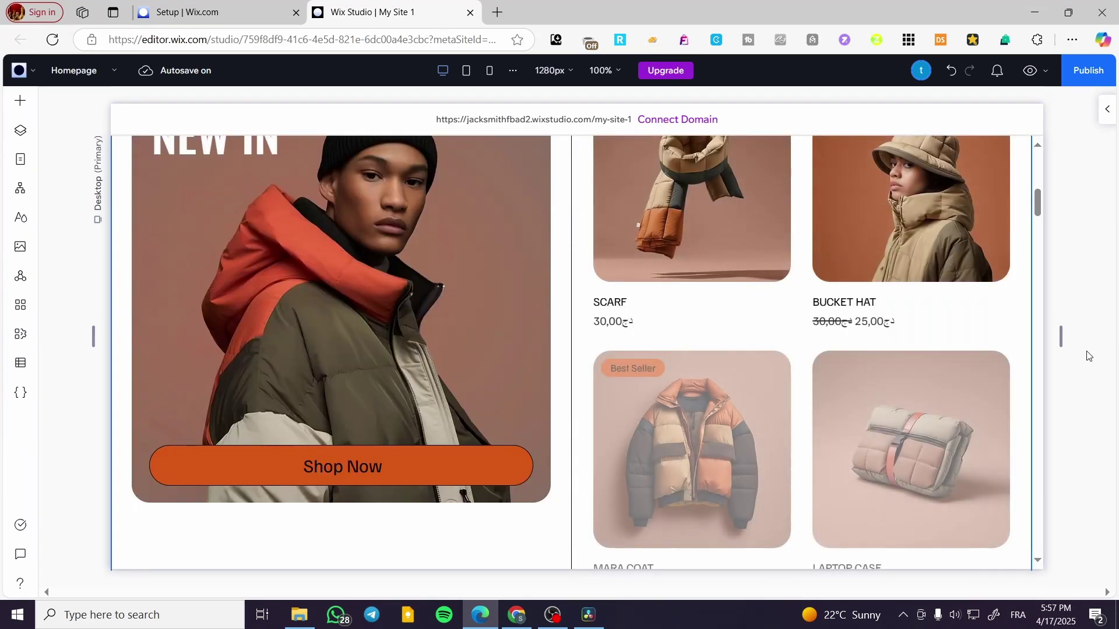
{"action": "scroll", "coordinate": [1059, 360], "scroll_direction": "down", "scroll_amount": 10}
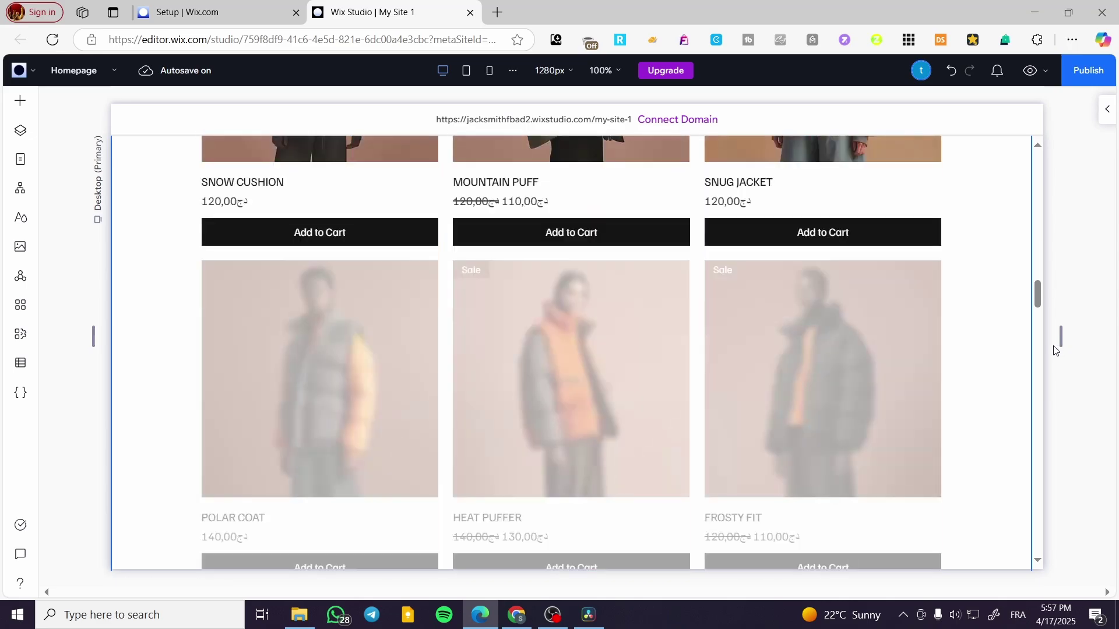
{"action": "scroll", "coordinate": [1053, 349], "scroll_direction": "down", "scroll_amount": 10}
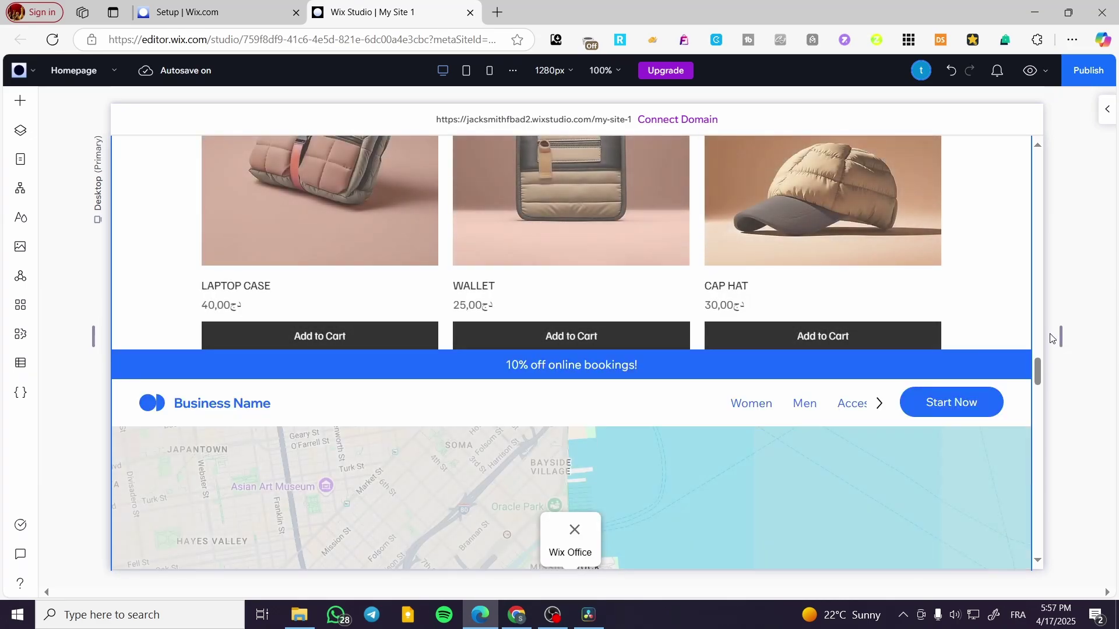
{"action": "scroll", "coordinate": [1053, 338], "scroll_direction": "down", "scroll_amount": 10}
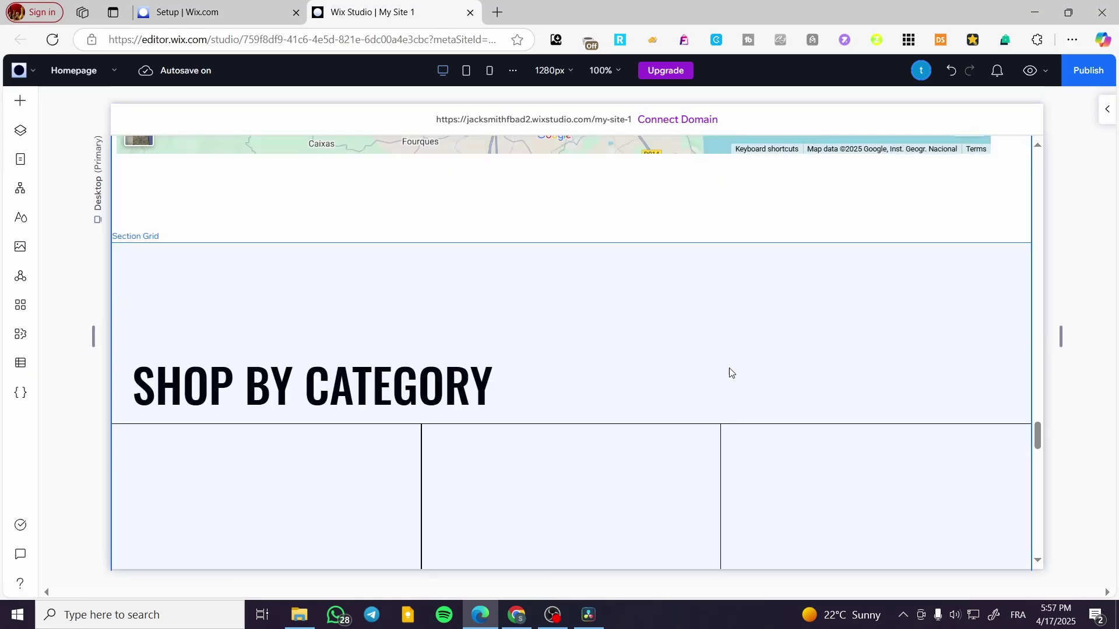
{"action": "mouse_move", "coordinate": [561, 256]}
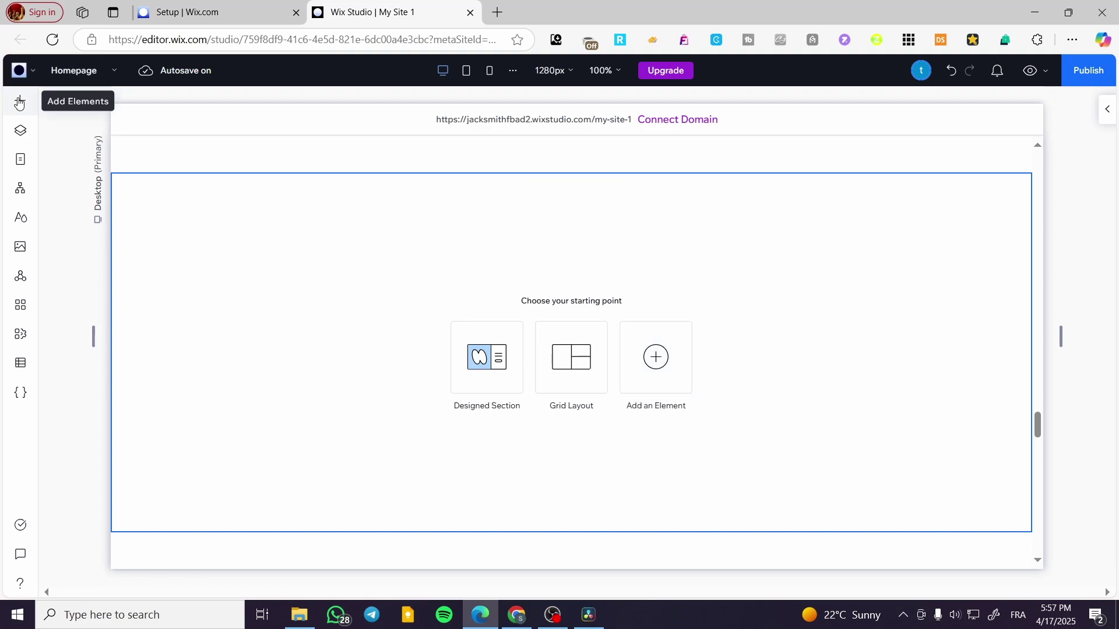
{"action": "left_click", "coordinate": [655, 372]}
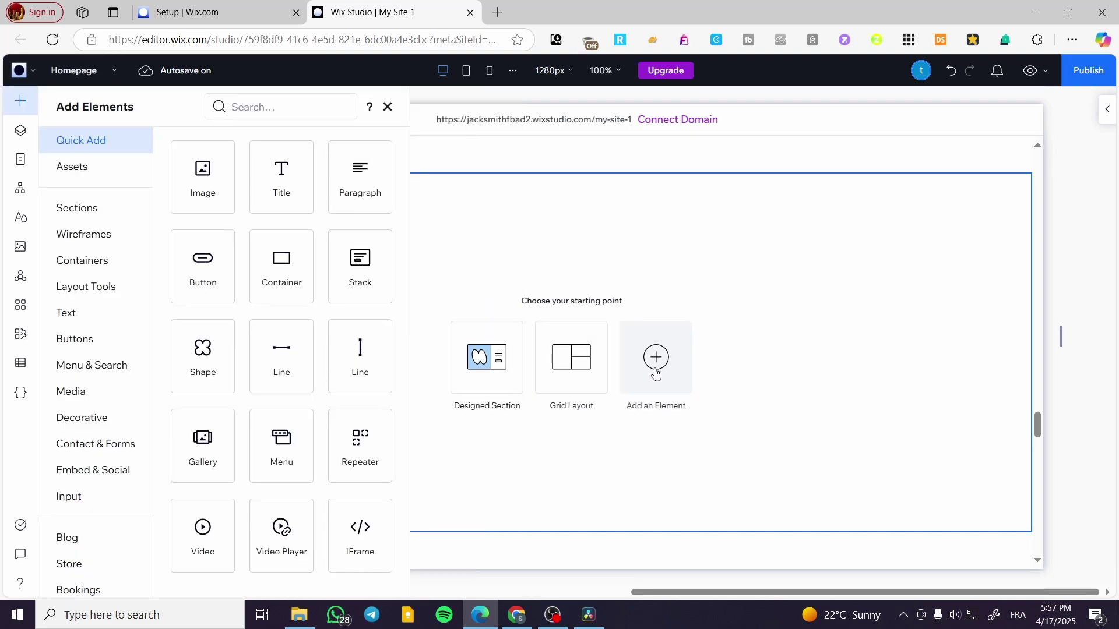
{"action": "left_click_drag", "start_coordinate": [214, 190], "coordinate": [414, 513]}
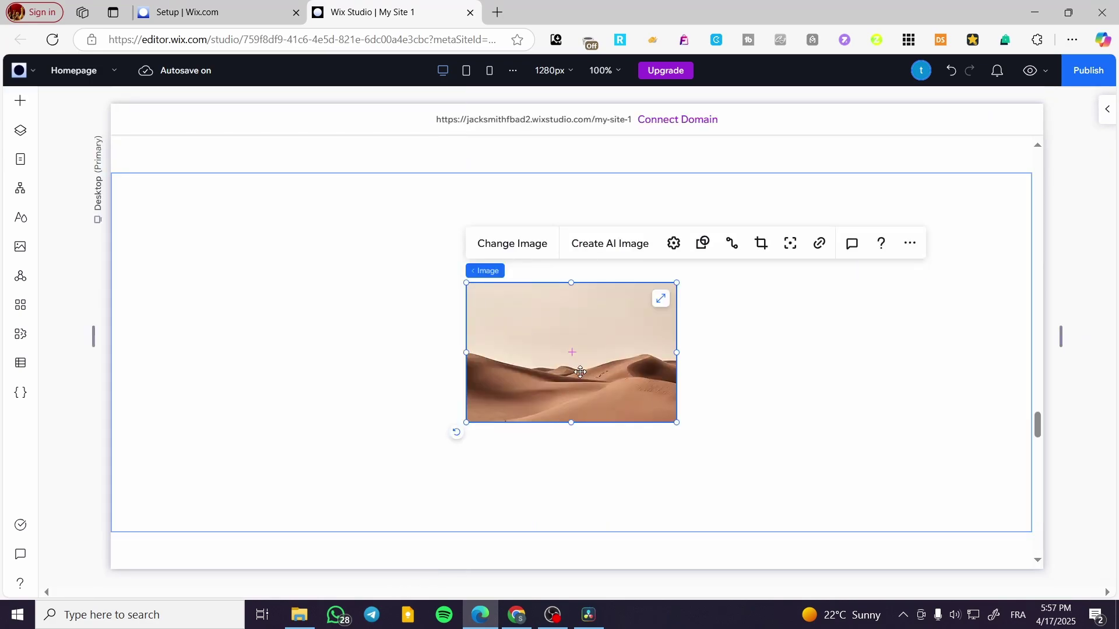
Step: Move the new image to the left edge of the blank section and enlarge it slightly
{"action": "left_click_drag", "start_coordinate": [583, 354], "coordinate": [275, 324]}
{"action": "left_click_drag", "start_coordinate": [338, 407], "coordinate": [350, 477]}
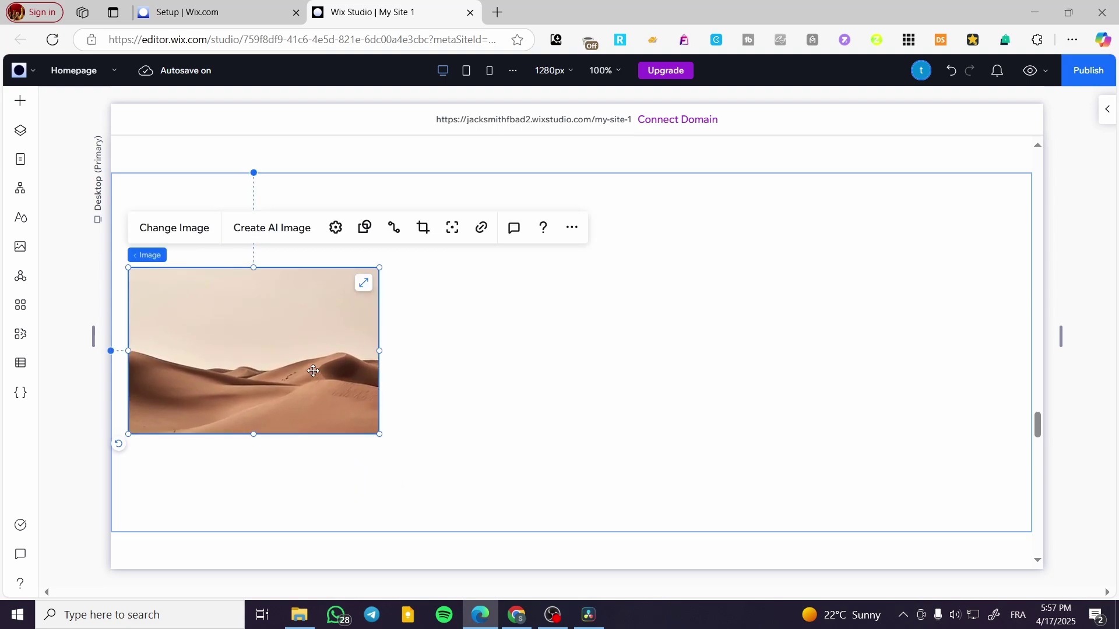
{"action": "left_click_drag", "start_coordinate": [313, 371], "coordinate": [307, 369]}
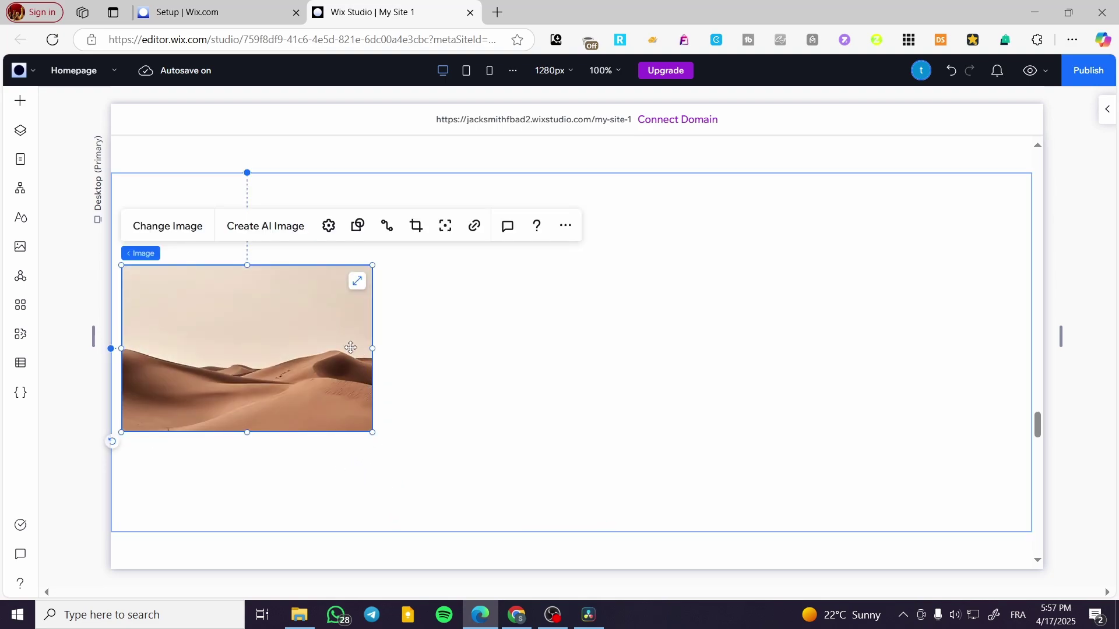
Step: Duplicate the image three times and line the copies up in a horizontal row, with the fourth extending past the section's right edge
{"action": "left_click", "coordinate": [565, 226]}
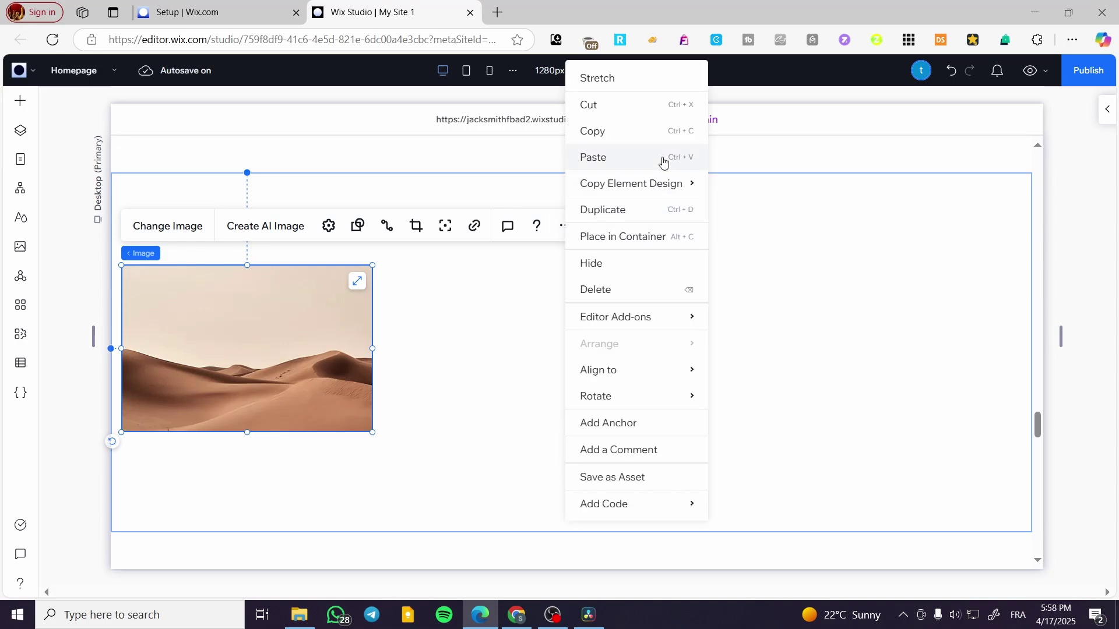
{"action": "left_click", "coordinate": [644, 216]}
{"action": "left_click_drag", "start_coordinate": [297, 357], "coordinate": [545, 344]}
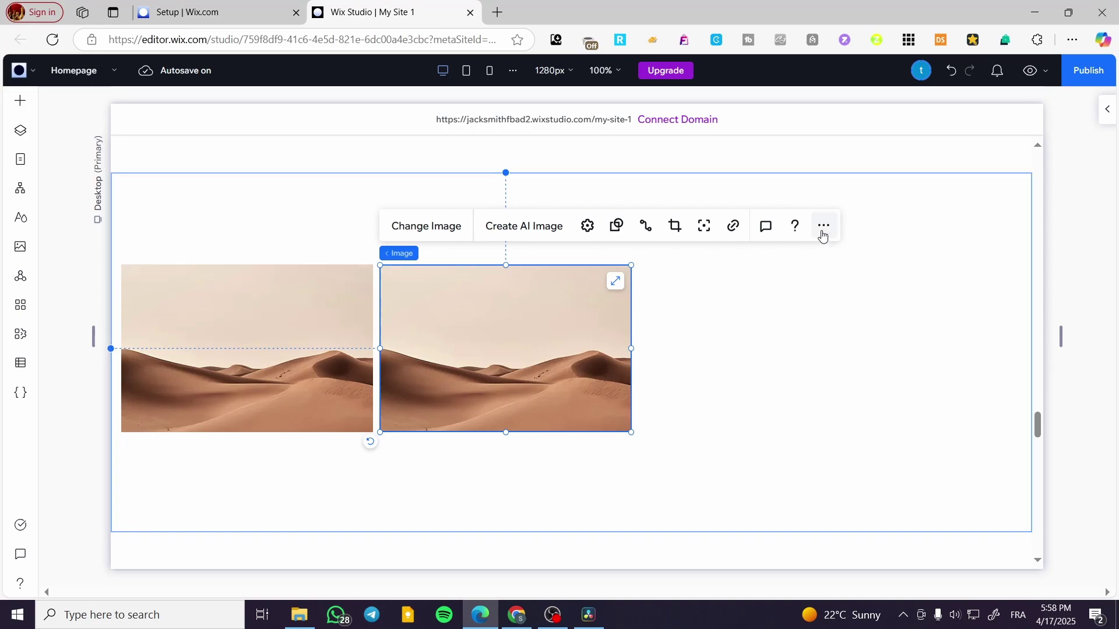
{"action": "left_click_drag", "start_coordinate": [585, 338], "coordinate": [826, 339]}
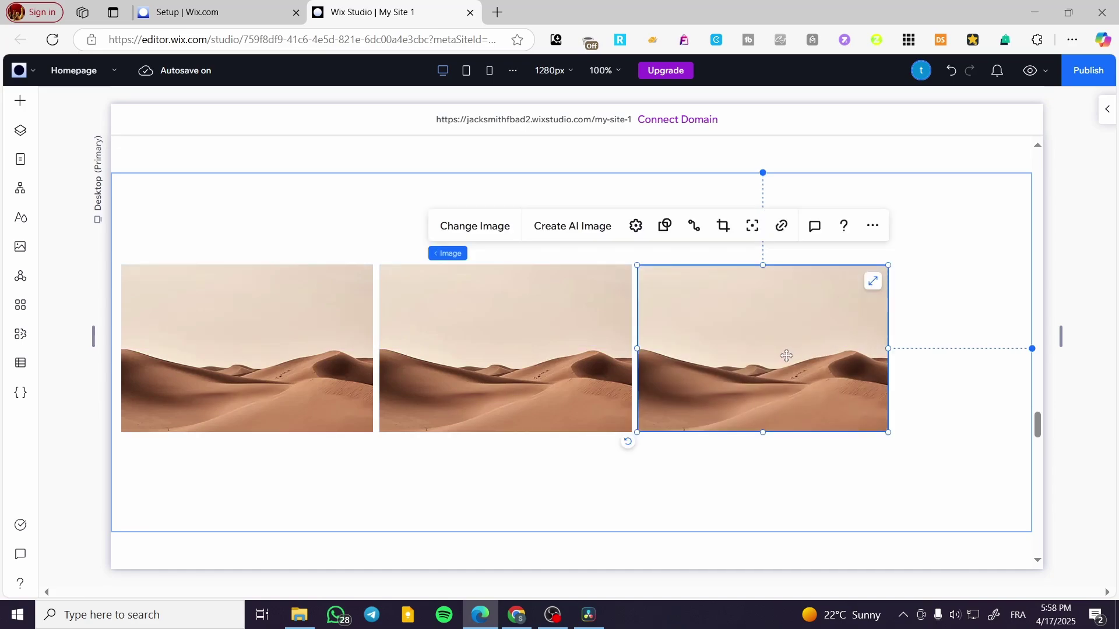
{"action": "left_click_drag", "start_coordinate": [718, 375], "coordinate": [977, 358]}
Step: Nudge the second, third and fourth images left to narrow the gaps between the images in the row
{"action": "left_click", "coordinate": [503, 355]}
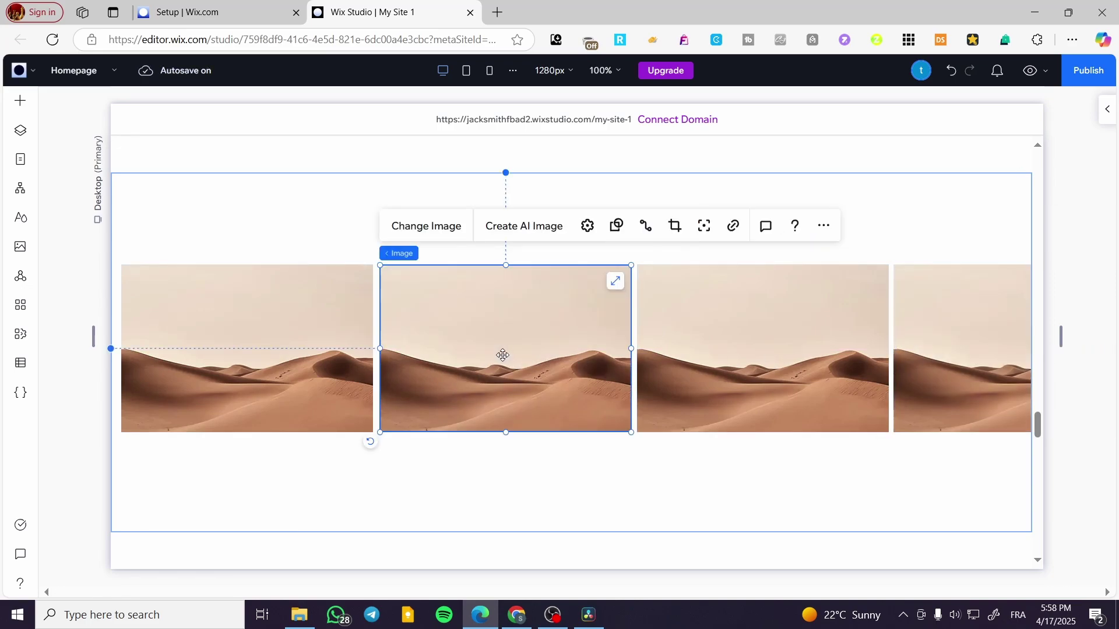
{"action": "left_click_drag", "start_coordinate": [502, 355], "coordinate": [502, 356]}
{"action": "left_click_drag", "start_coordinate": [719, 347], "coordinate": [716, 348]}
{"action": "left_click_drag", "start_coordinate": [981, 350], "coordinate": [976, 352]}
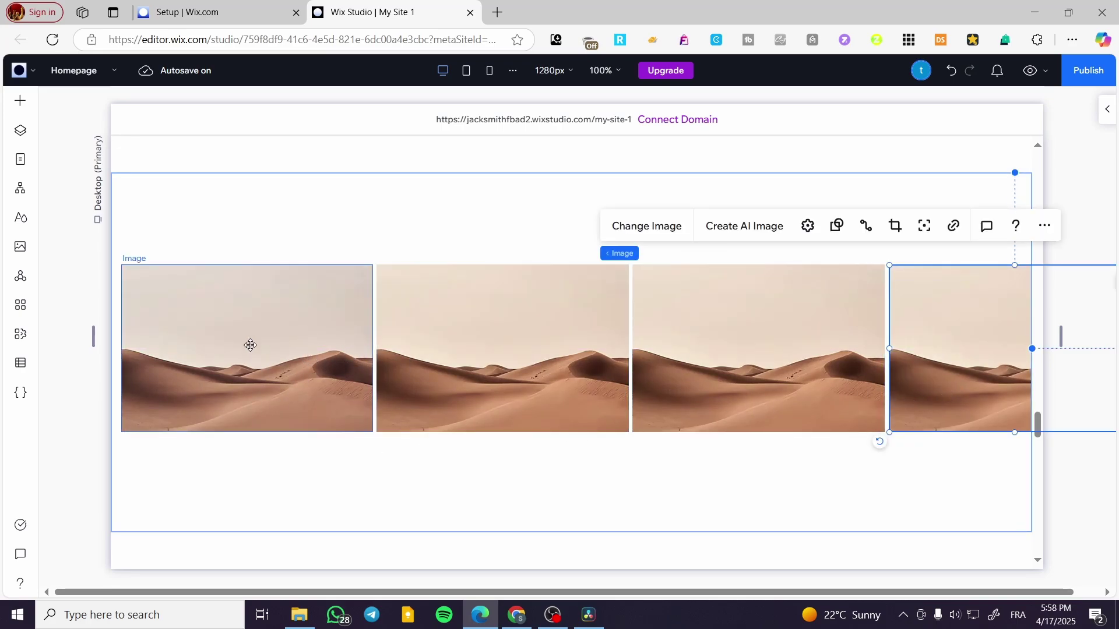
Step: Replace the first image in the row with the desert pool lounge picture from Media from Wix
{"action": "double_click", "coordinate": [246, 353]}
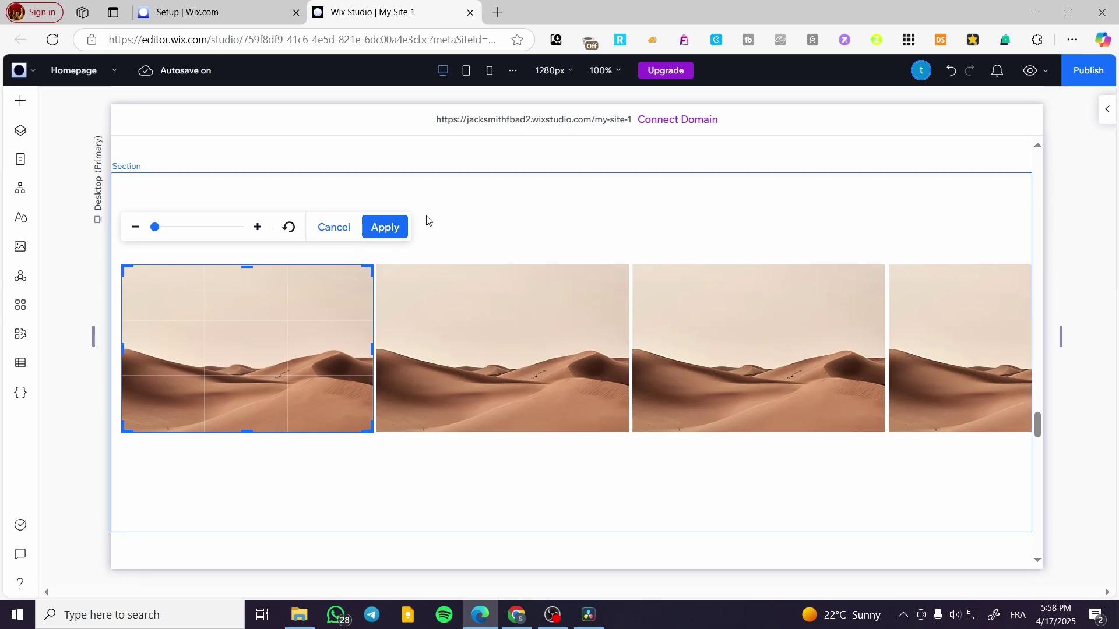
{"action": "left_click", "coordinate": [322, 247]}
{"action": "left_click", "coordinate": [282, 317]}
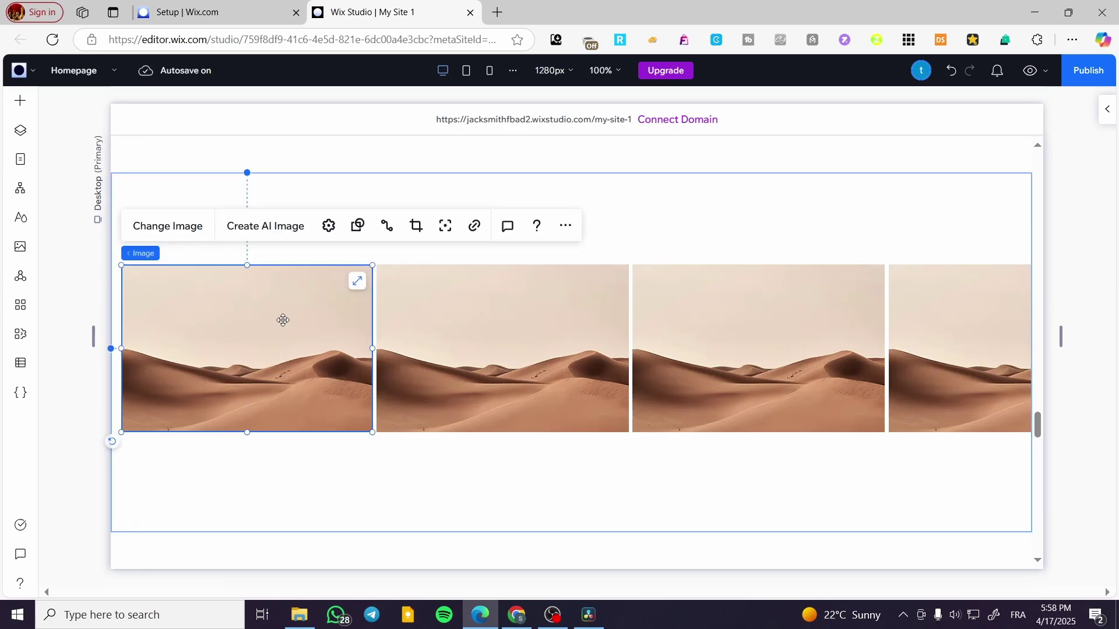
{"action": "left_click", "coordinate": [185, 233]}
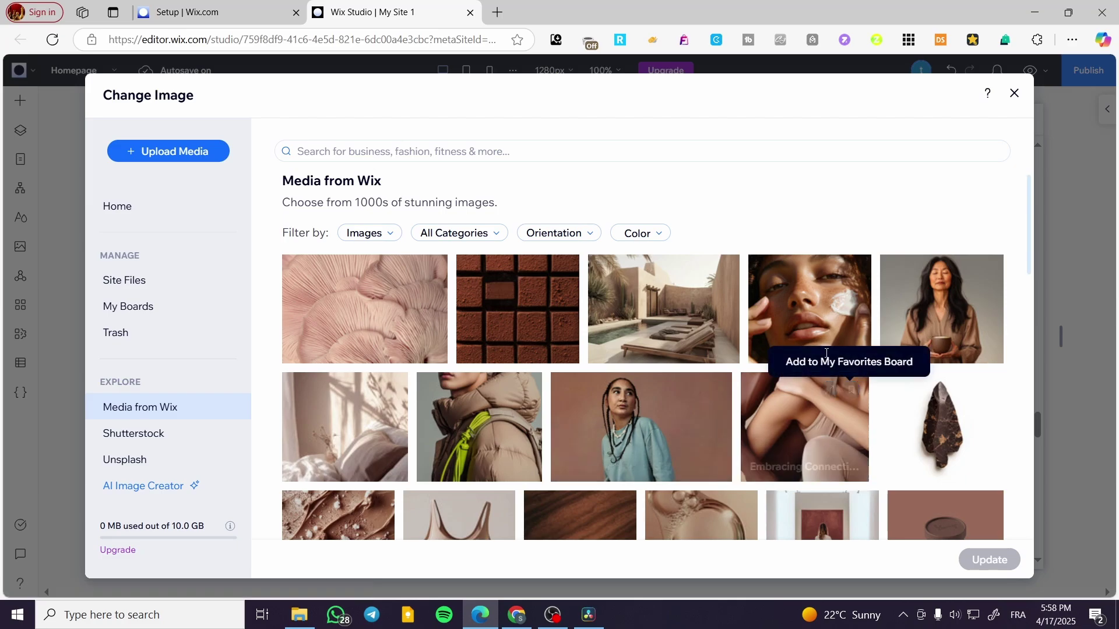
{"action": "left_click", "coordinate": [654, 331]}
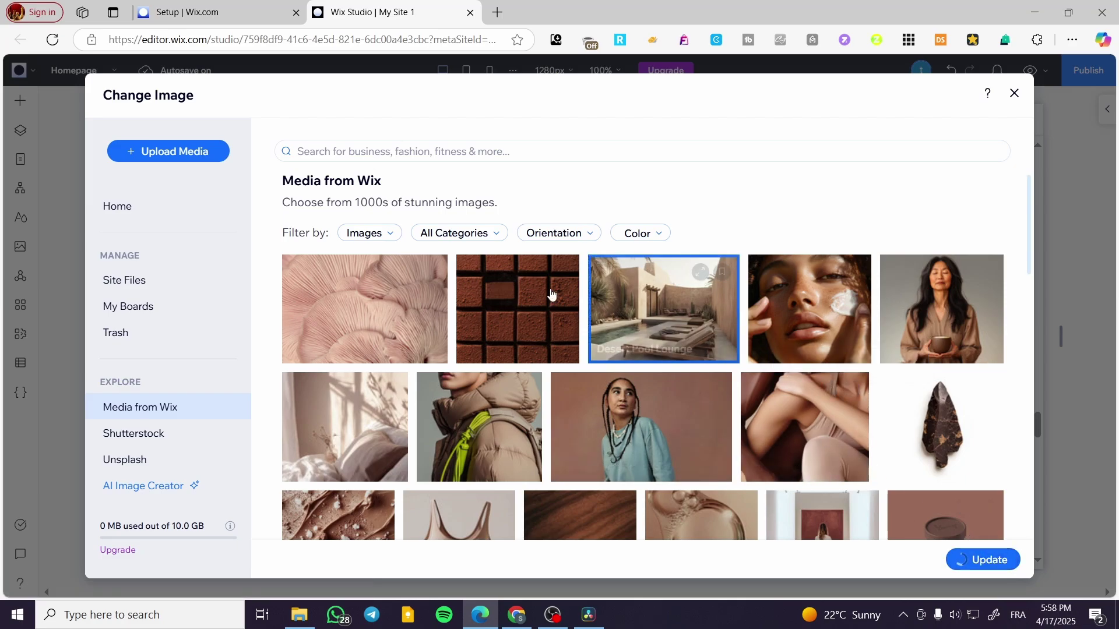
{"action": "left_click", "coordinate": [971, 559]}
Step: Replace the second image in the row with the brown cream texture sprinkled with salt flakes from Media from Wix
{"action": "left_click", "coordinate": [565, 326]}
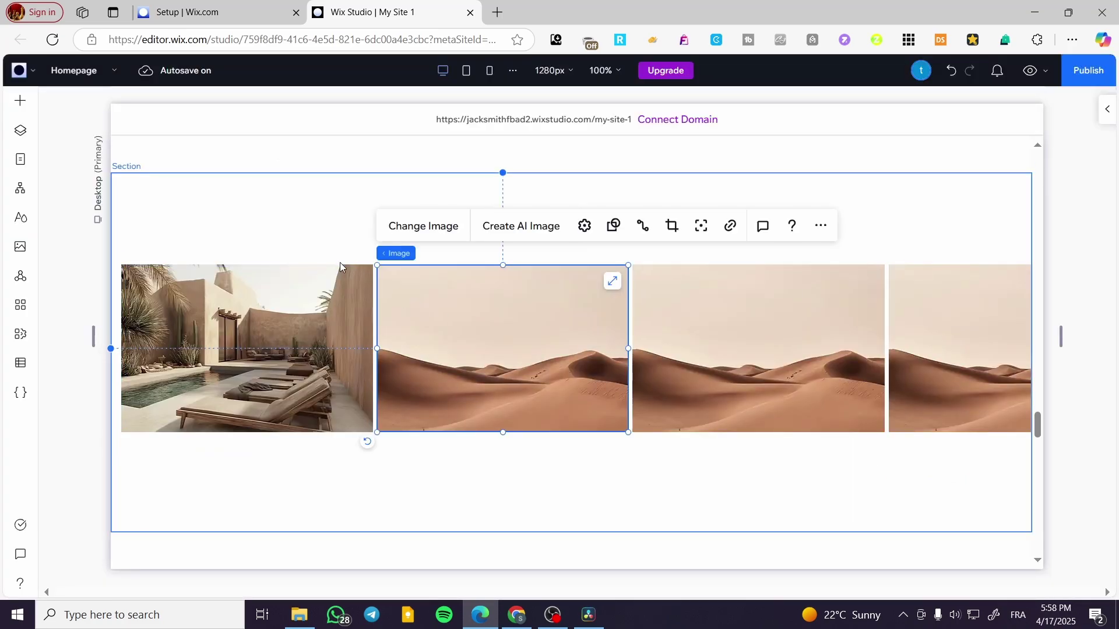
{"action": "left_click", "coordinate": [445, 234]}
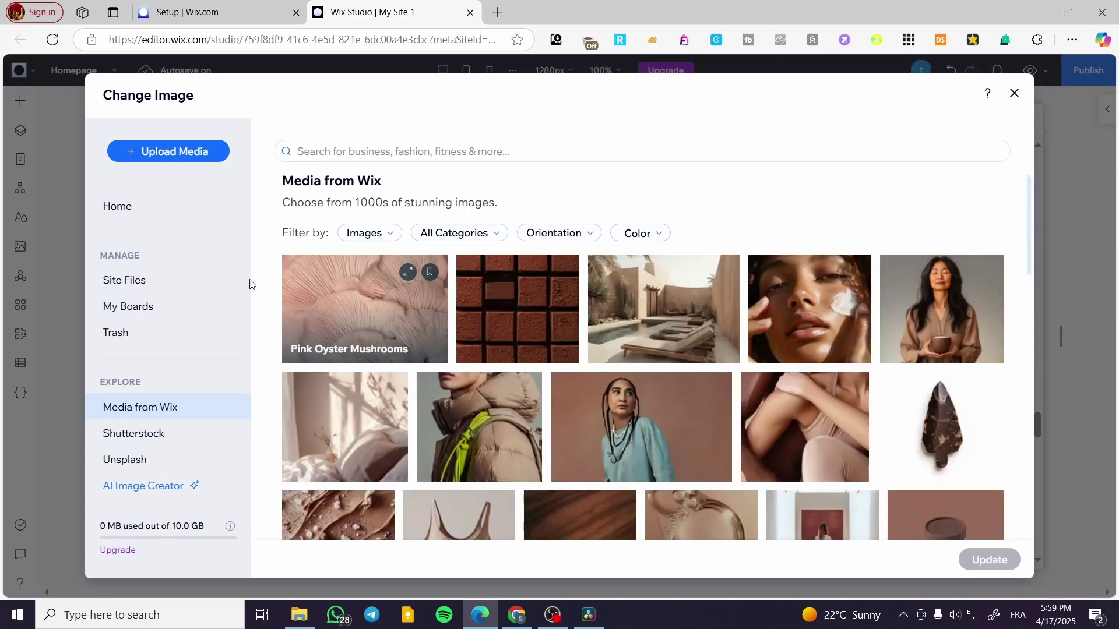
{"action": "scroll", "coordinate": [614, 412], "scroll_direction": "down", "scroll_amount": 3}
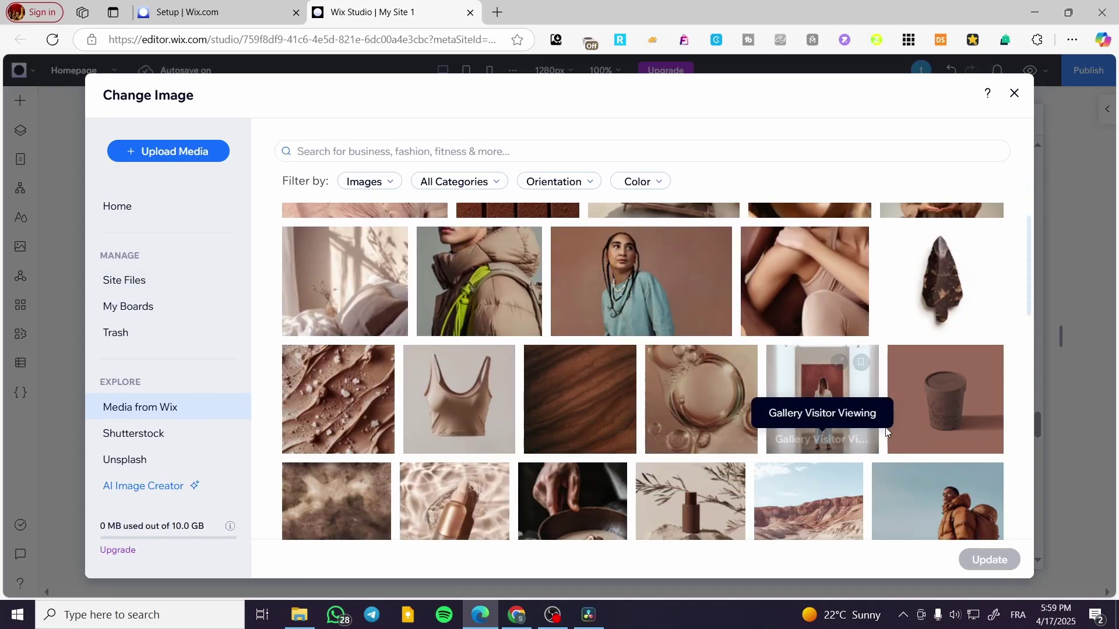
{"action": "left_click", "coordinate": [335, 403]}
{"action": "left_click", "coordinate": [991, 559]}
Step: Replace the third image in the row with the Media from Wix portrait of a long-haired woman with closed eyes
{"action": "scroll", "coordinate": [728, 402], "scroll_direction": "down", "scroll_amount": 5}
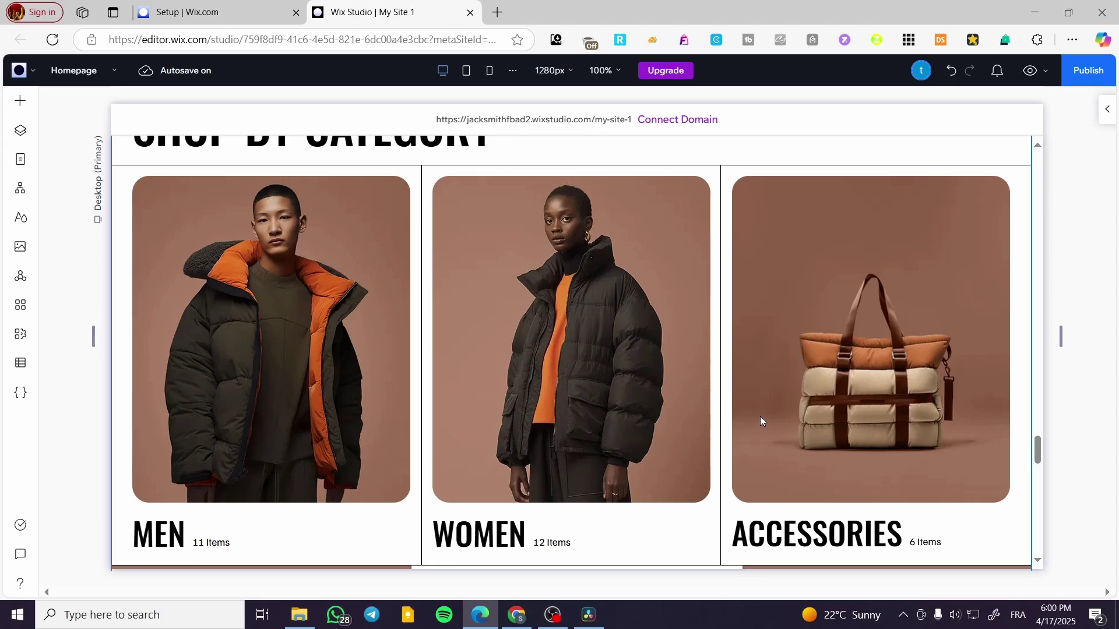
{"action": "scroll", "coordinate": [760, 415], "scroll_direction": "up", "scroll_amount": 8}
{"action": "left_click", "coordinate": [760, 417]}
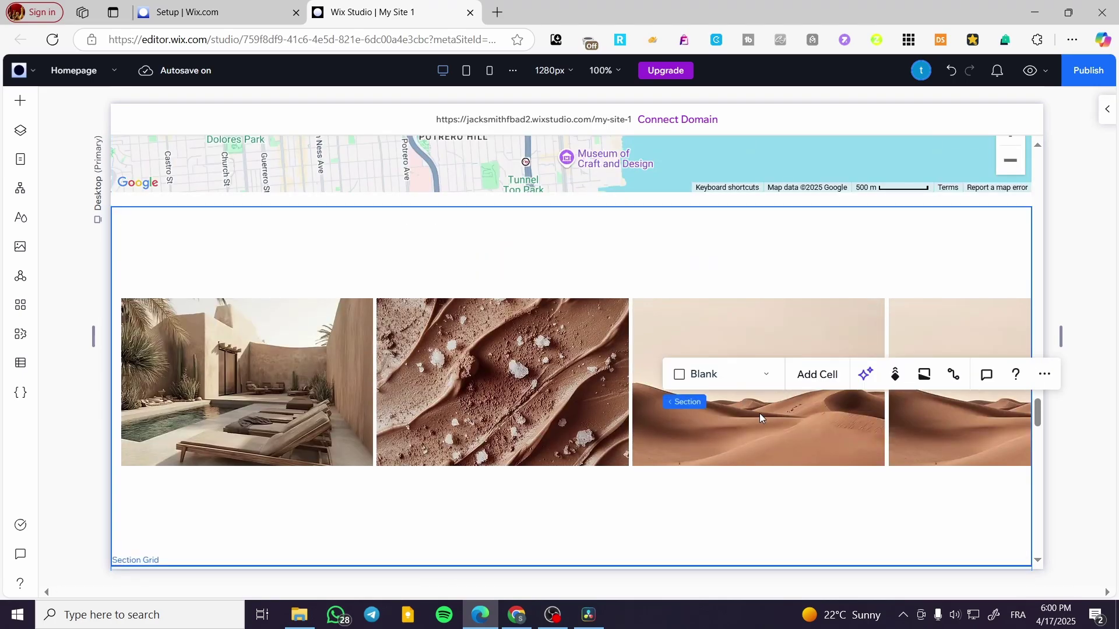
{"action": "left_click", "coordinate": [760, 416]}
{"action": "left_click", "coordinate": [465, 269]}
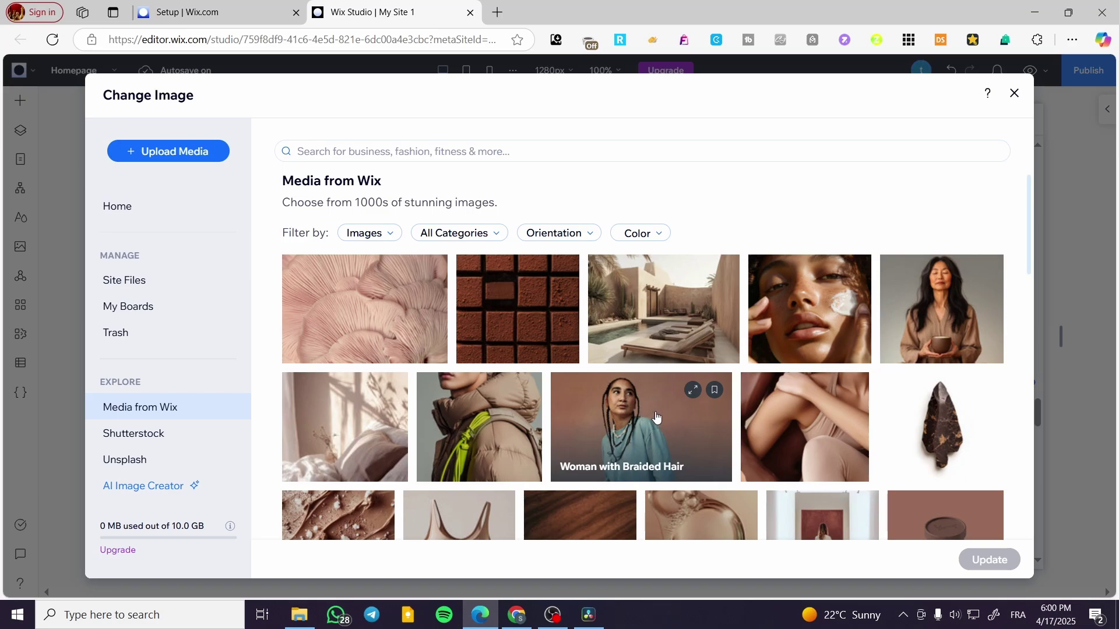
{"action": "left_click", "coordinate": [963, 322]}
{"action": "left_click", "coordinate": [989, 560]}
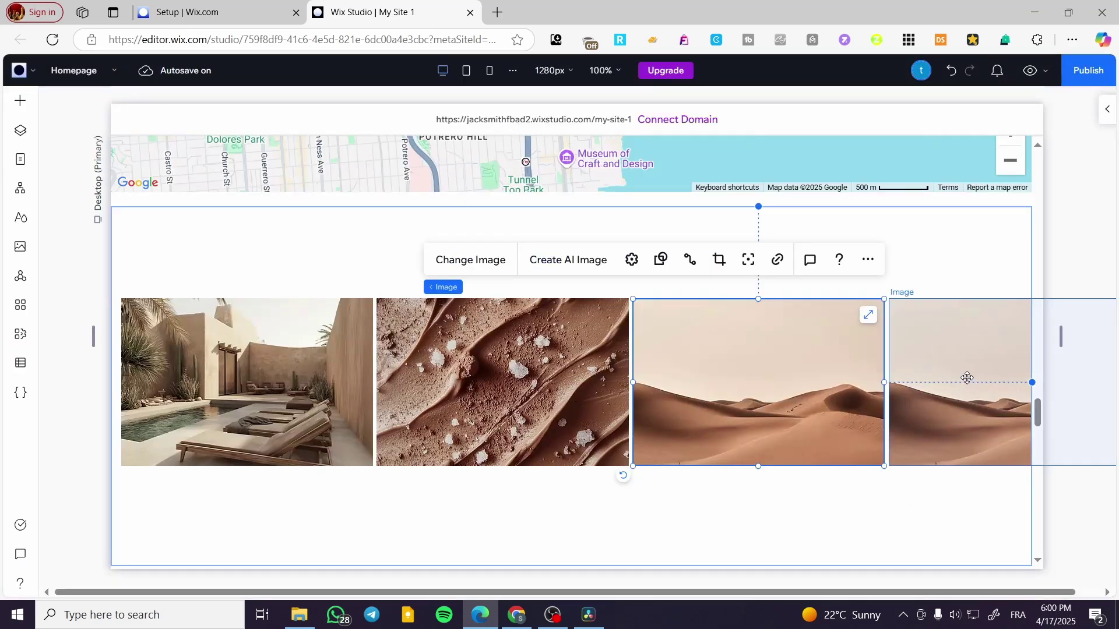
{"action": "left_click", "coordinate": [967, 377]}
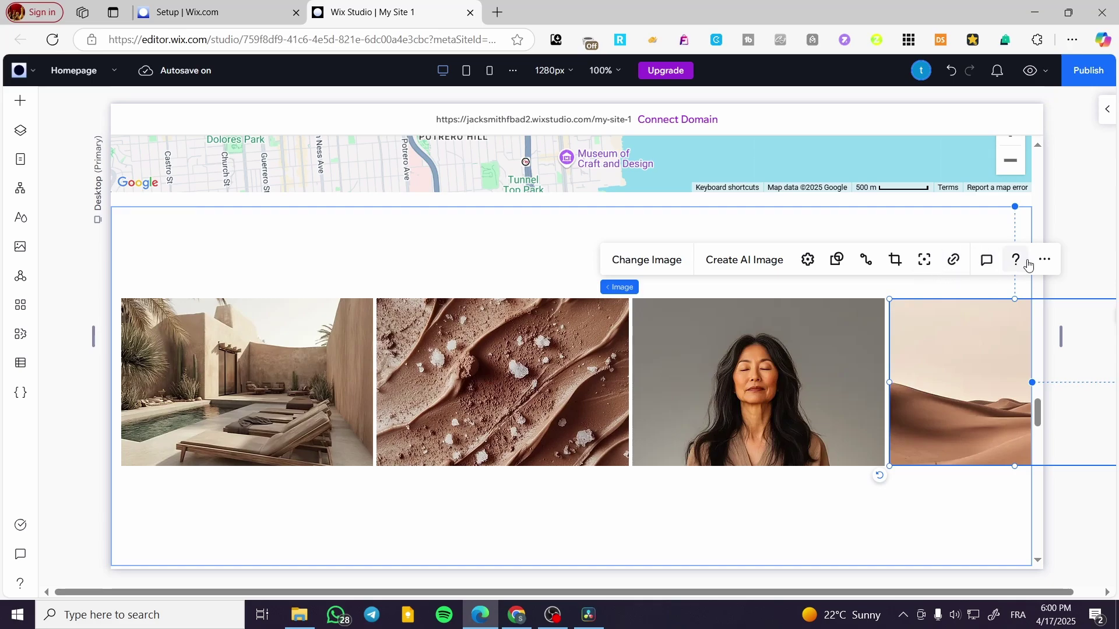
{"action": "left_click", "coordinate": [1044, 260]}
{"action": "mouse_move", "coordinate": [963, 349]}
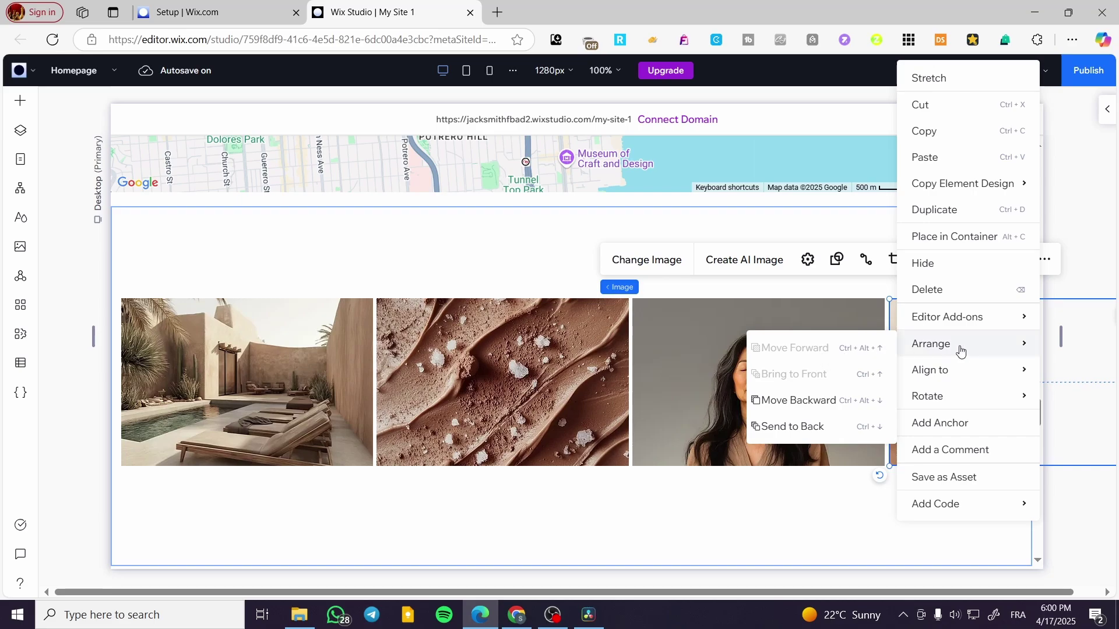
{"action": "mouse_move", "coordinate": [926, 393]}
{"action": "left_click", "coordinate": [1079, 400]}
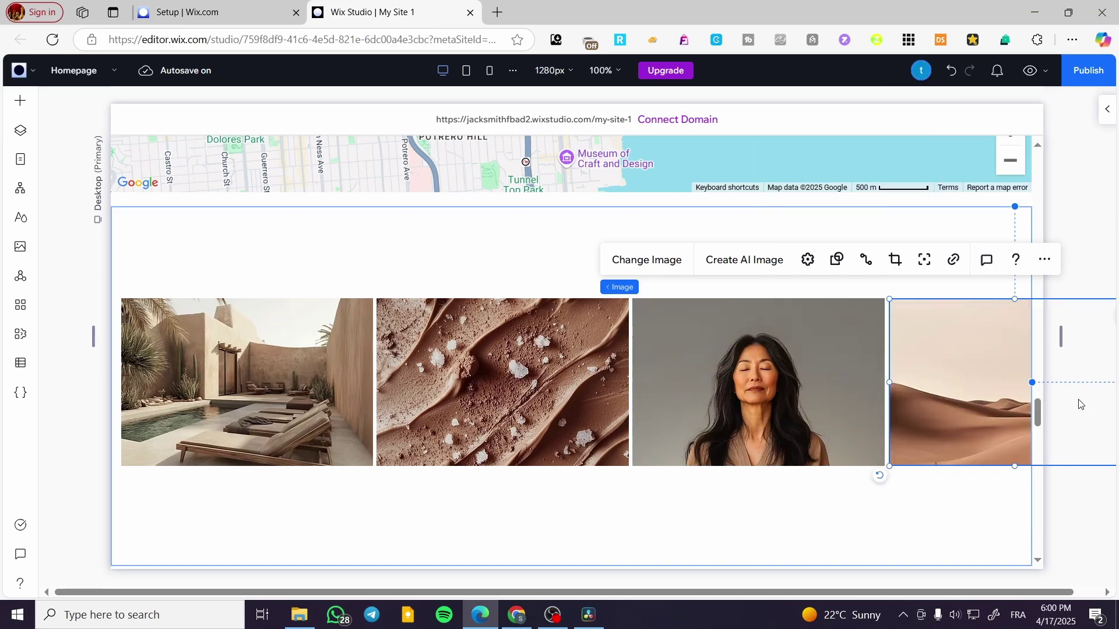
Step: Replace the fourth image in the row with the coffee beans picture from Media from Wix
{"action": "left_click", "coordinate": [959, 378]}
{"action": "left_click", "coordinate": [955, 374]}
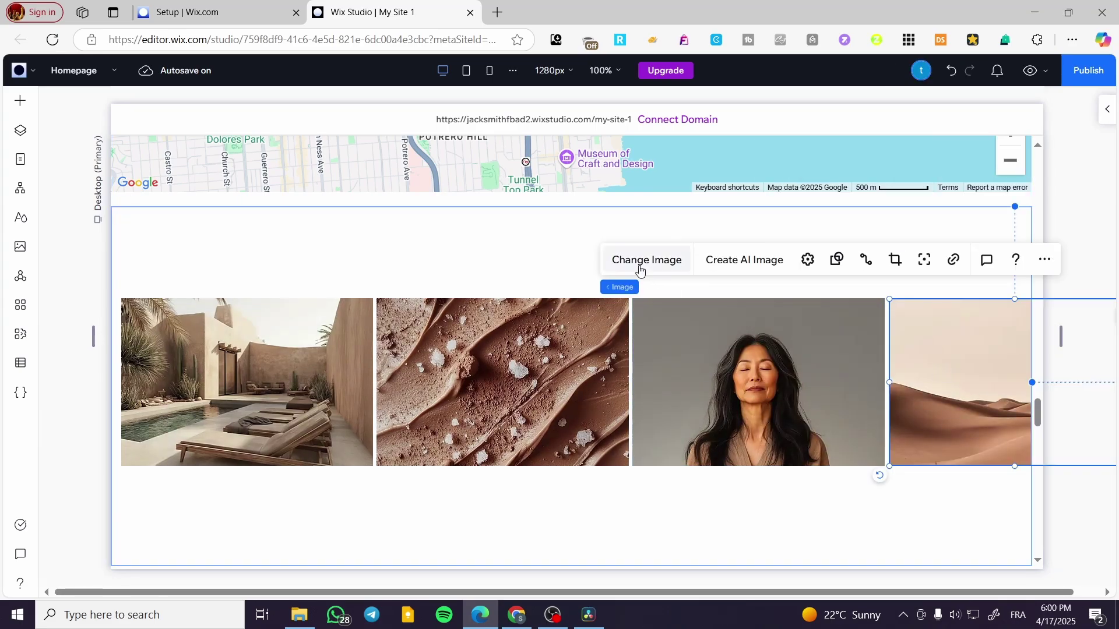
{"action": "left_click", "coordinate": [642, 261]}
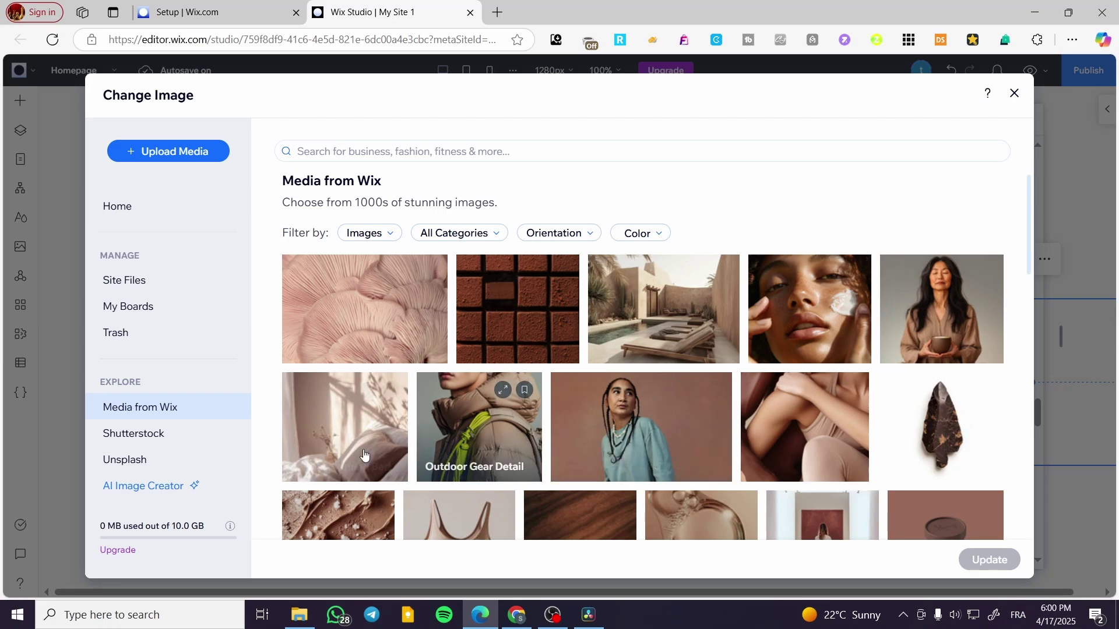
{"action": "scroll", "coordinate": [417, 449], "scroll_direction": "down", "scroll_amount": 5}
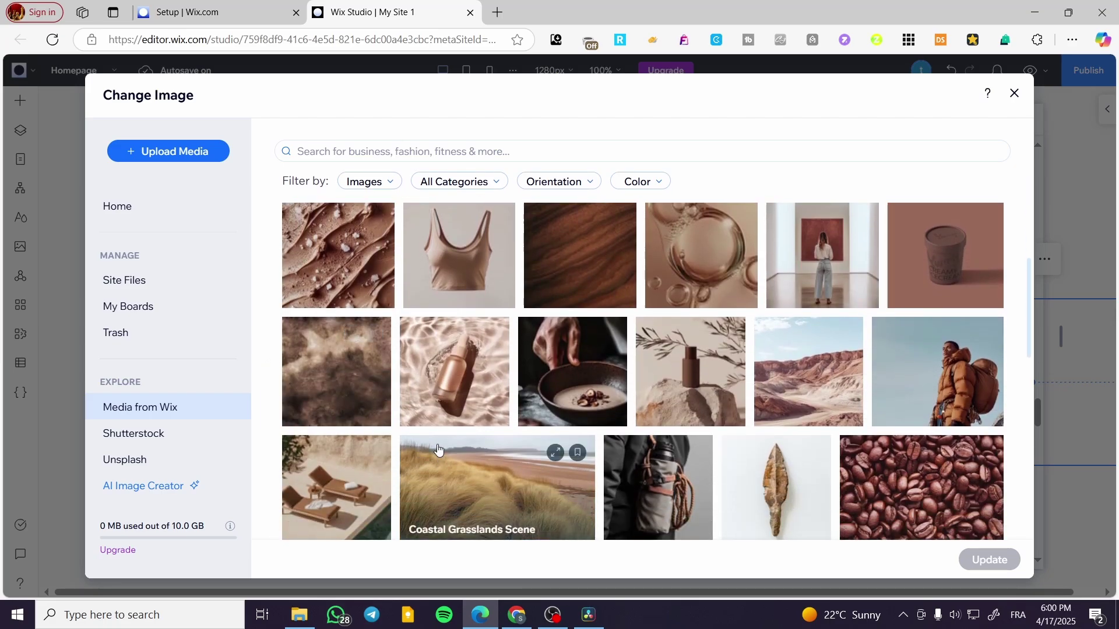
{"action": "left_click", "coordinate": [927, 507]}
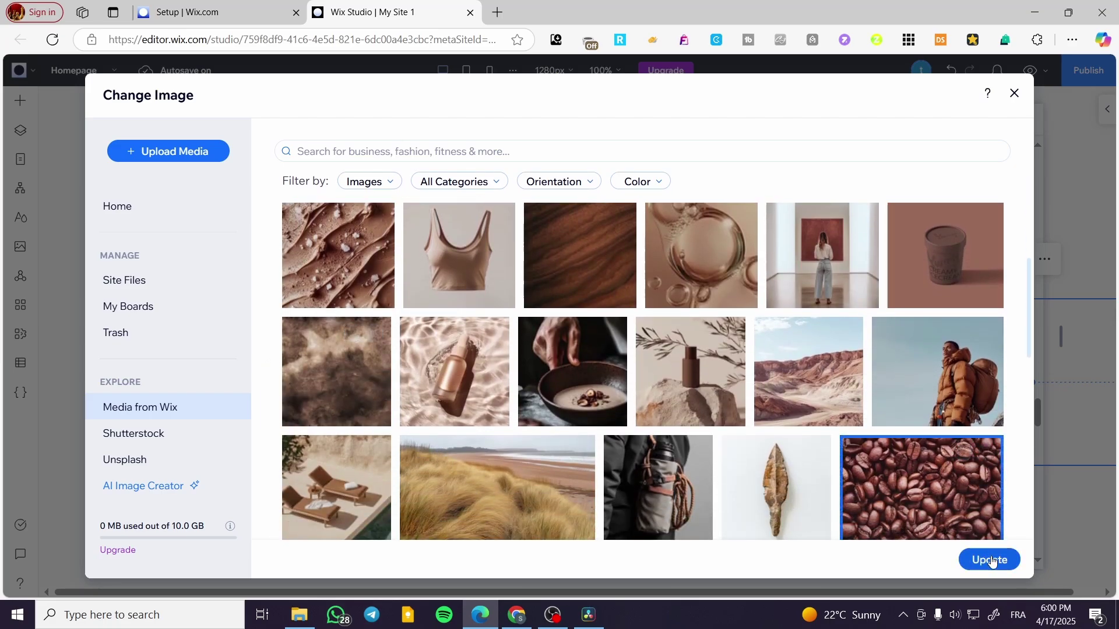
{"action": "left_click", "coordinate": [989, 559]}
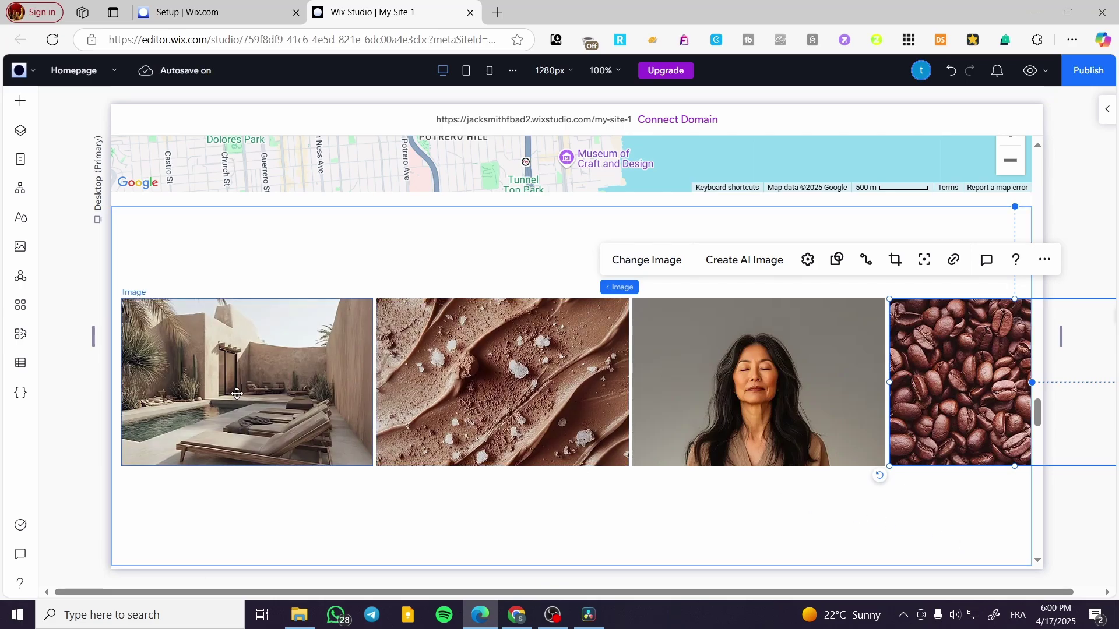
Step: Select all four images in the row and group them into one horizontal stack
{"action": "left_click", "coordinate": [236, 394]}
{"action": "left_click", "coordinate": [501, 384], "text": "shift"}
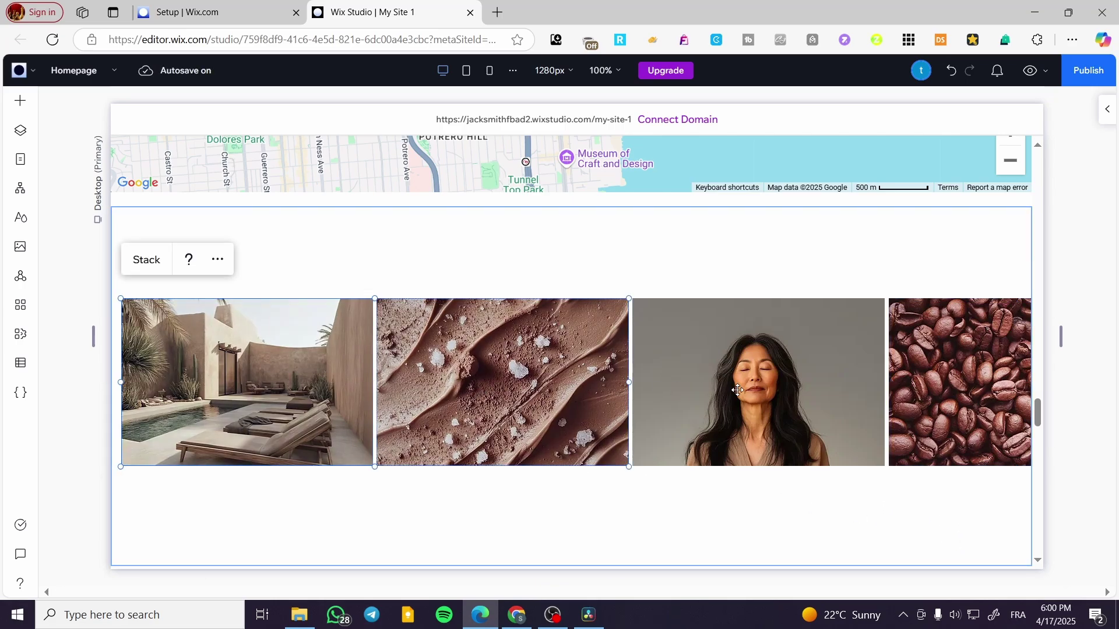
{"action": "left_click", "coordinate": [738, 390], "text": "shift"}
{"action": "left_click", "coordinate": [965, 393], "text": "shift"}
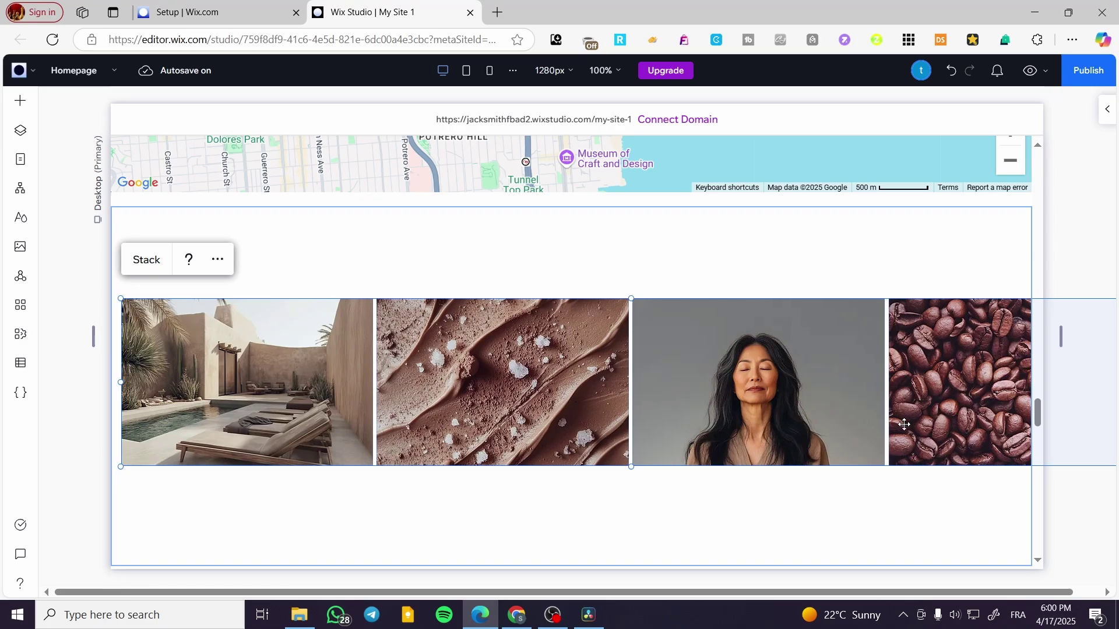
{"action": "left_click", "coordinate": [574, 494]}
{"action": "left_click", "coordinate": [255, 411]}
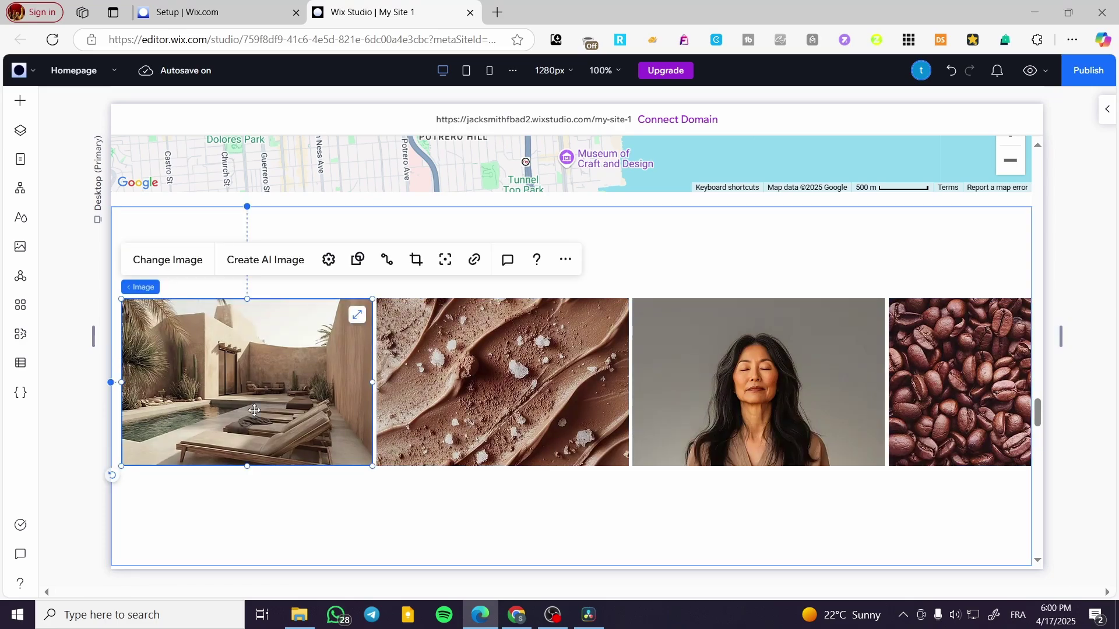
{"action": "left_click", "coordinate": [514, 407], "text": "shift"}
{"action": "left_click", "coordinate": [959, 370], "text": "shift"}
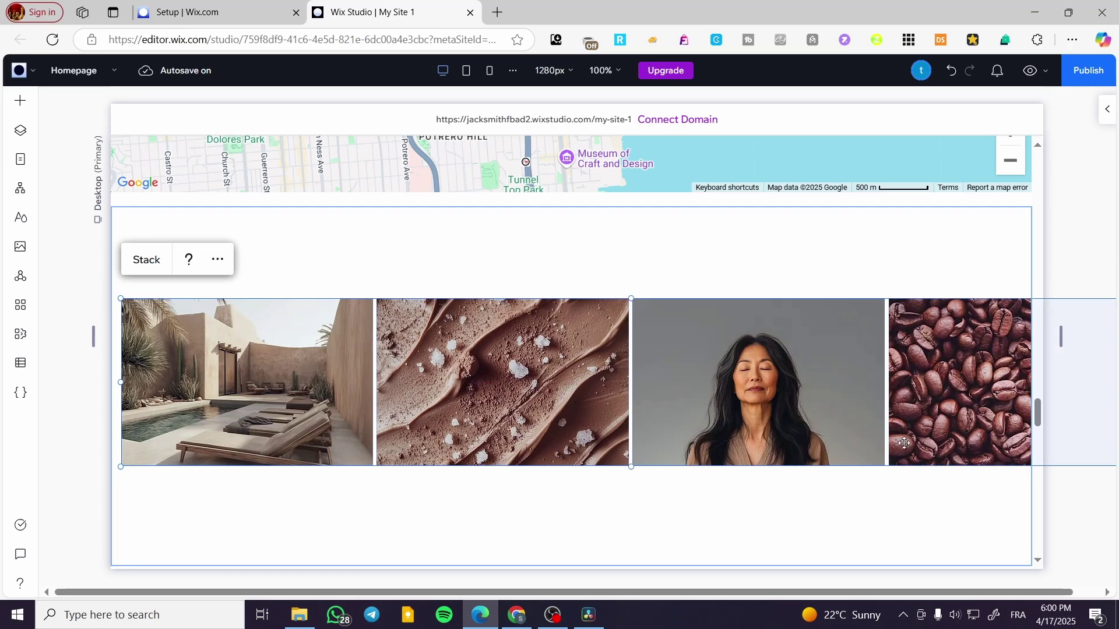
{"action": "left_click", "coordinate": [149, 266]}
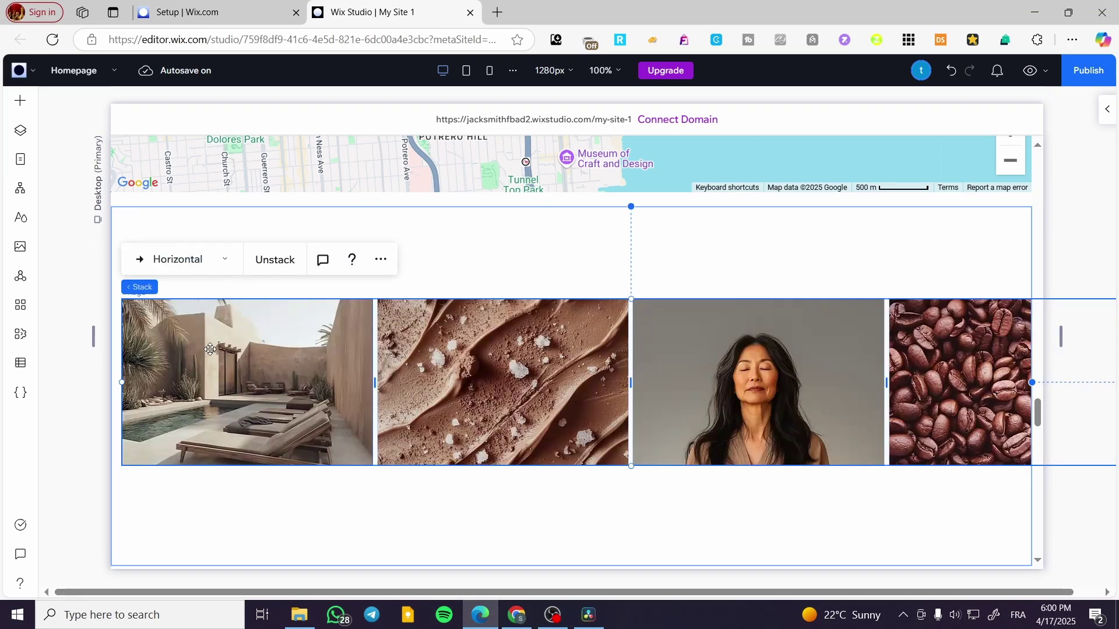
Step: Move the stack into the right half of the section and place a duplicate directly to its left, continuing the row
{"action": "left_click_drag", "start_coordinate": [190, 341], "coordinate": [494, 332]}
{"action": "left_click_drag", "start_coordinate": [571, 336], "coordinate": [666, 336]}
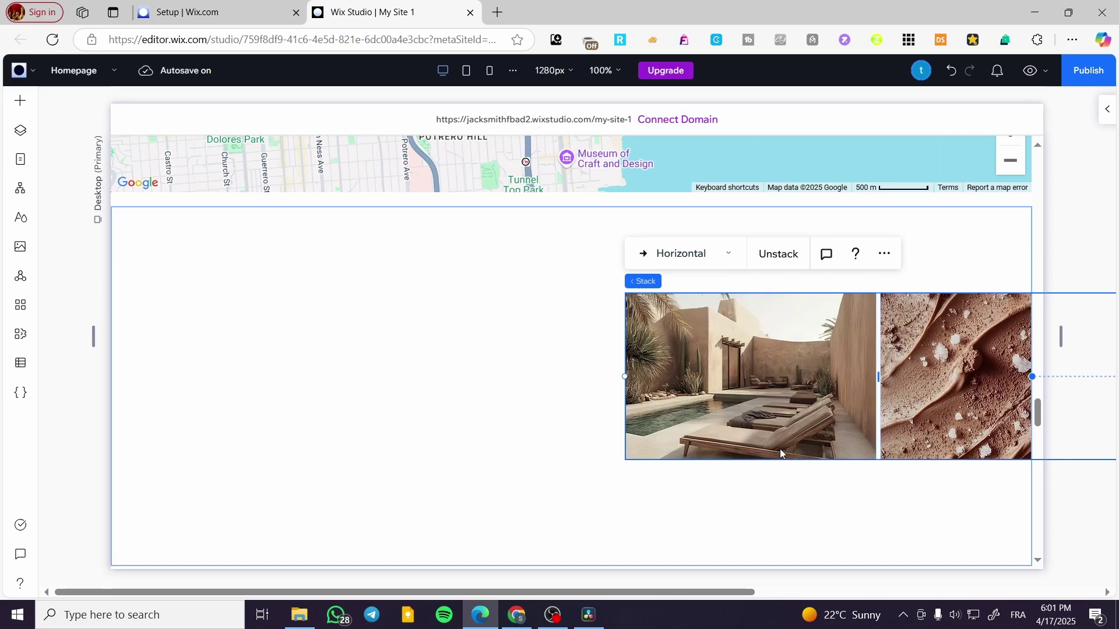
{"action": "left_click_drag", "start_coordinate": [716, 418], "coordinate": [49, 377]}
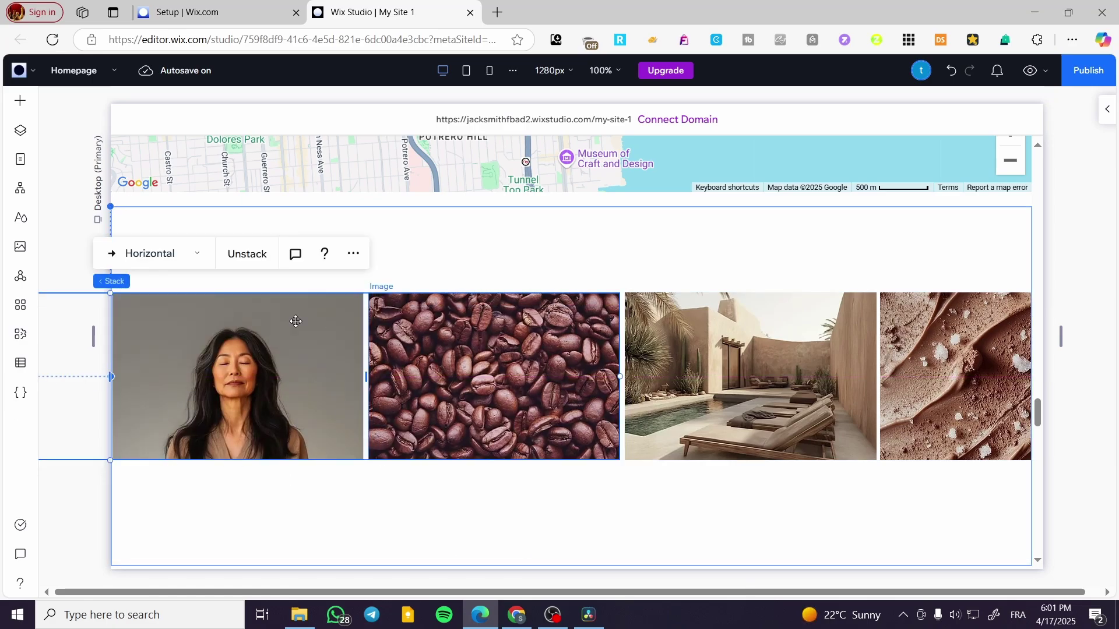
Step: Select both image stacks and combine them into one horizontal stack
{"action": "left_click", "coordinate": [511, 387]}
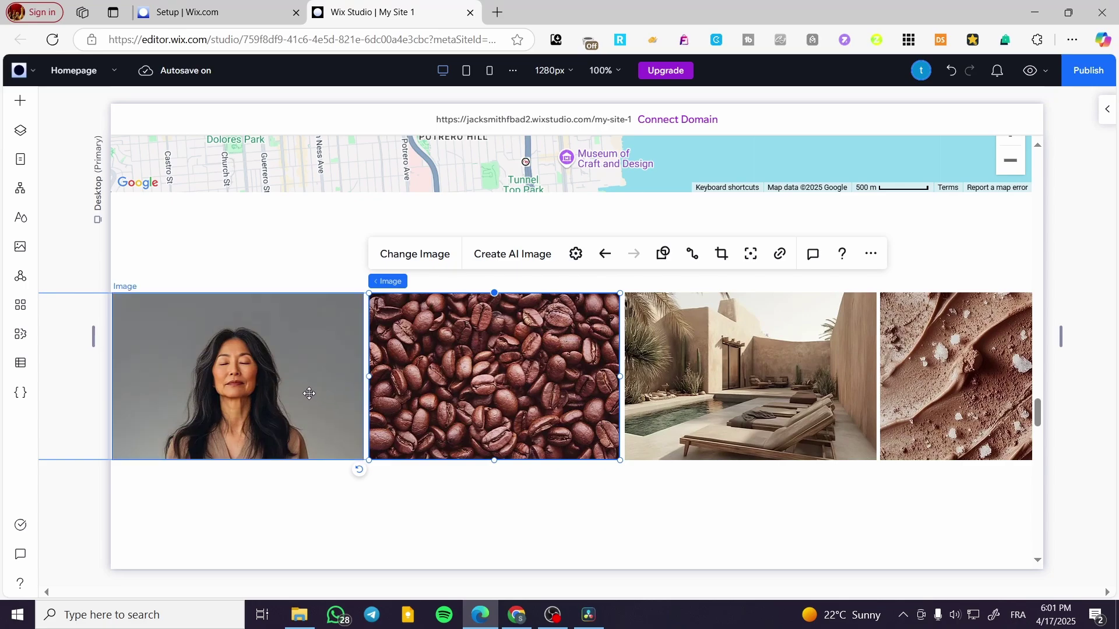
{"action": "key", "text": "Escape"}
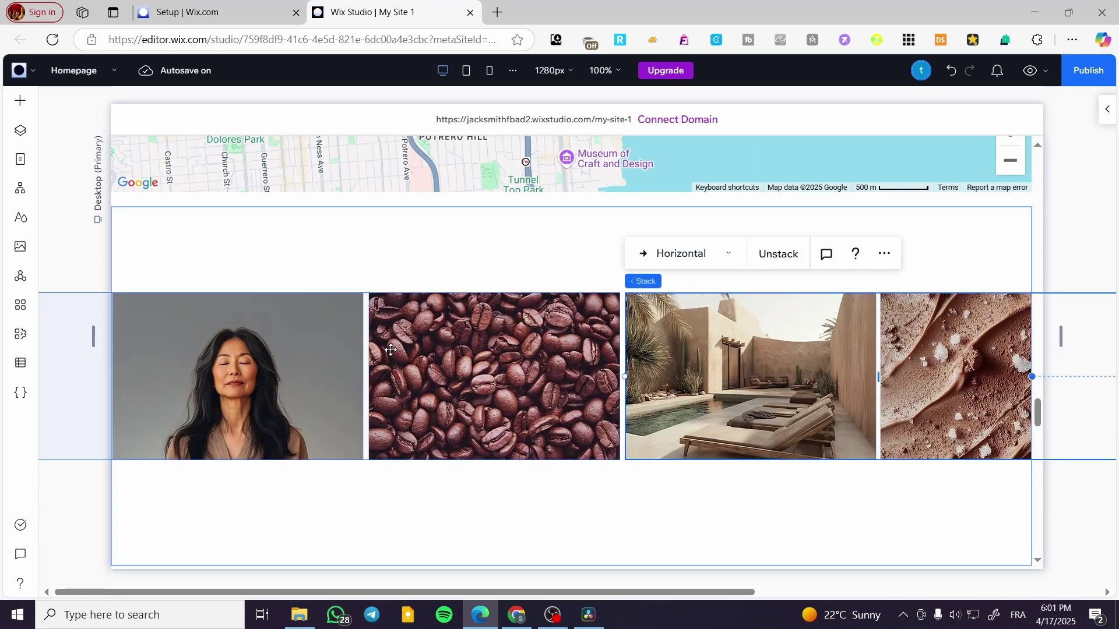
{"action": "left_click", "coordinate": [282, 352]}
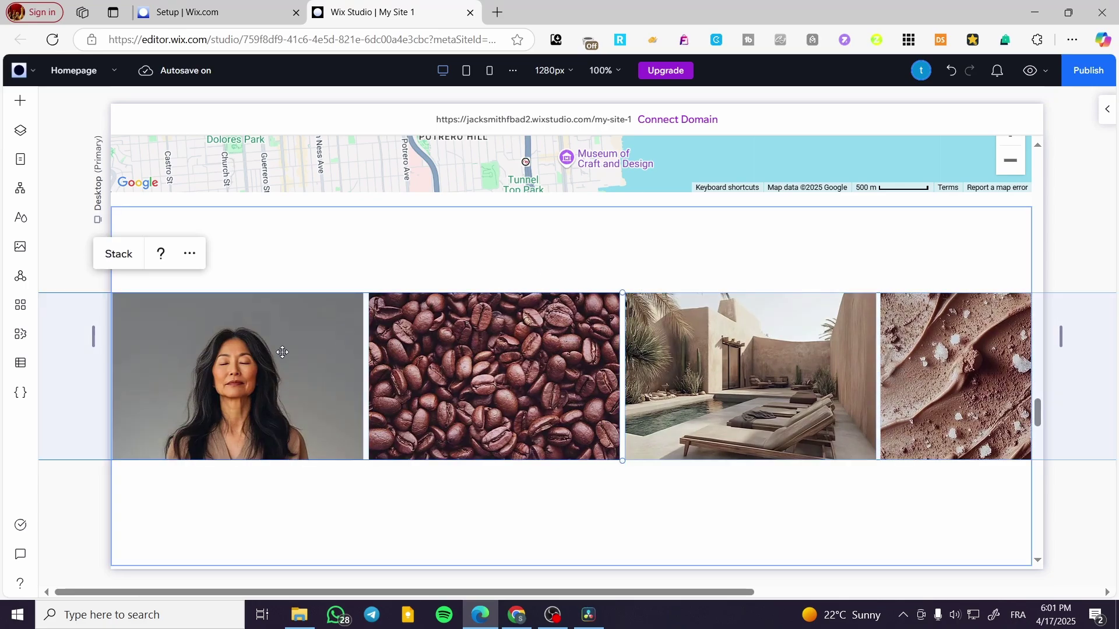
{"action": "left_click", "coordinate": [709, 463]}
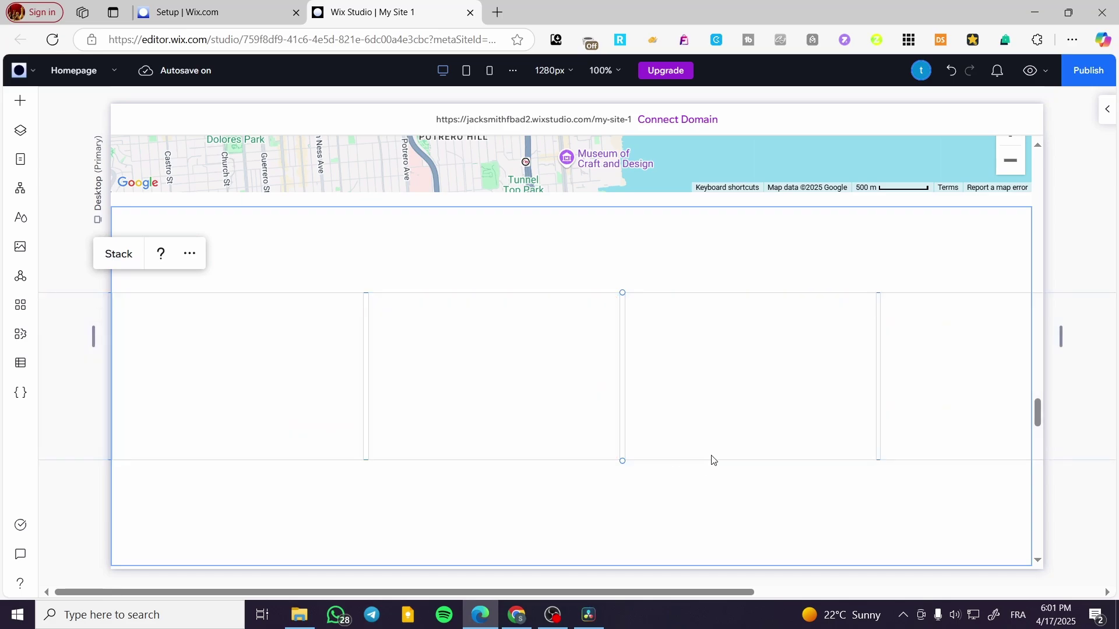
{"action": "left_click", "coordinate": [593, 277]}
{"action": "left_click", "coordinate": [428, 330]}
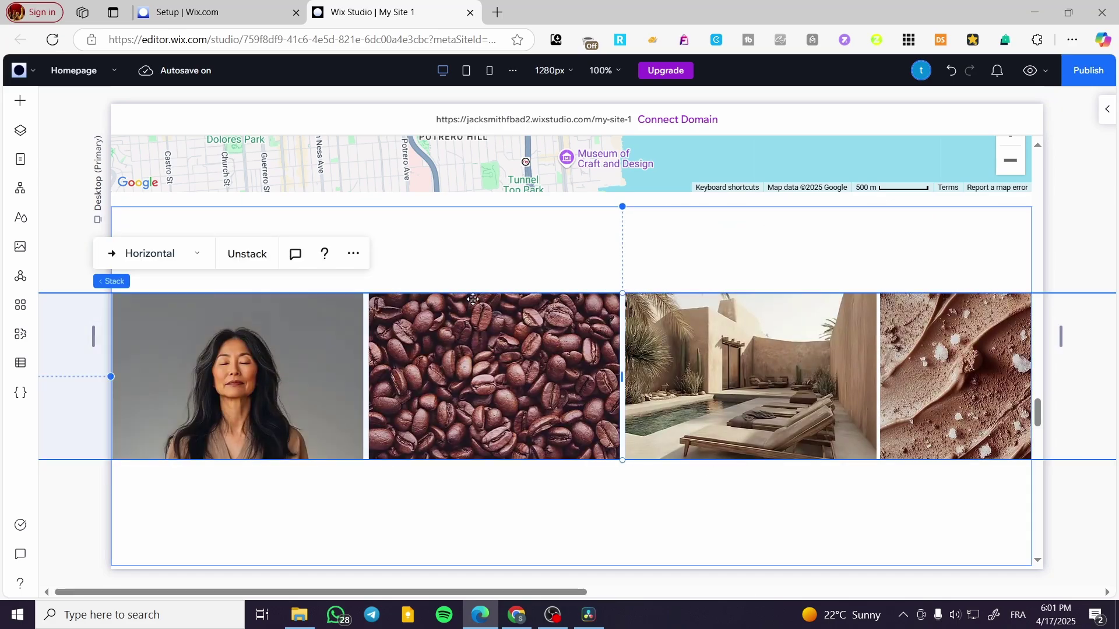
Step: Add a Cross loop animation to the combined image stack
{"action": "left_click", "coordinate": [498, 267]}
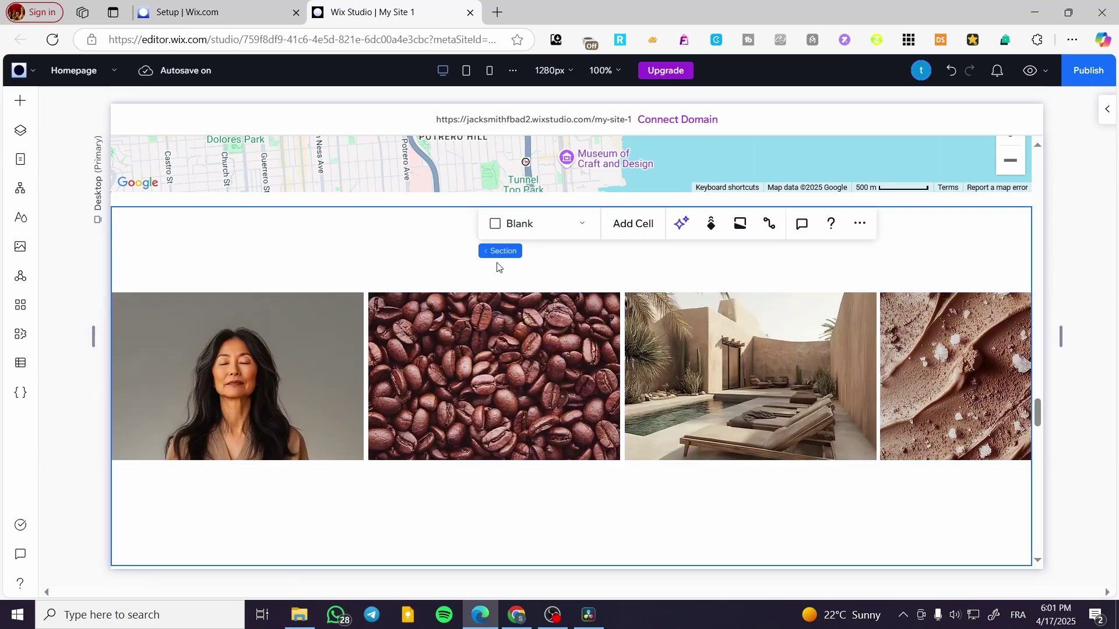
{"action": "left_click", "coordinate": [1101, 226]}
{"action": "left_click", "coordinate": [712, 316]}
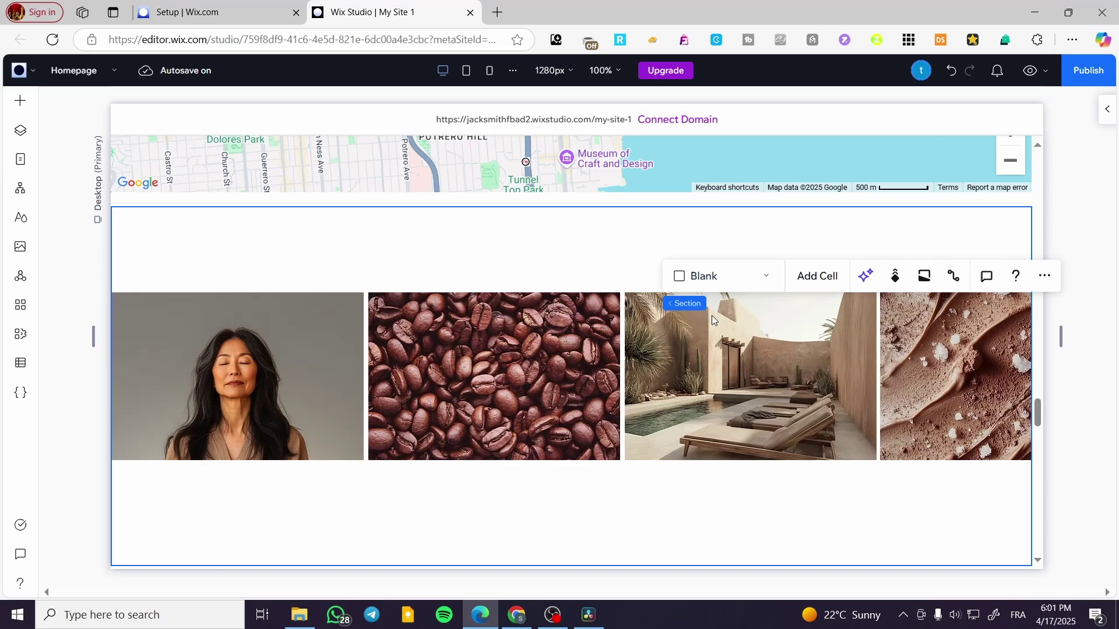
{"action": "left_click", "coordinate": [562, 327]}
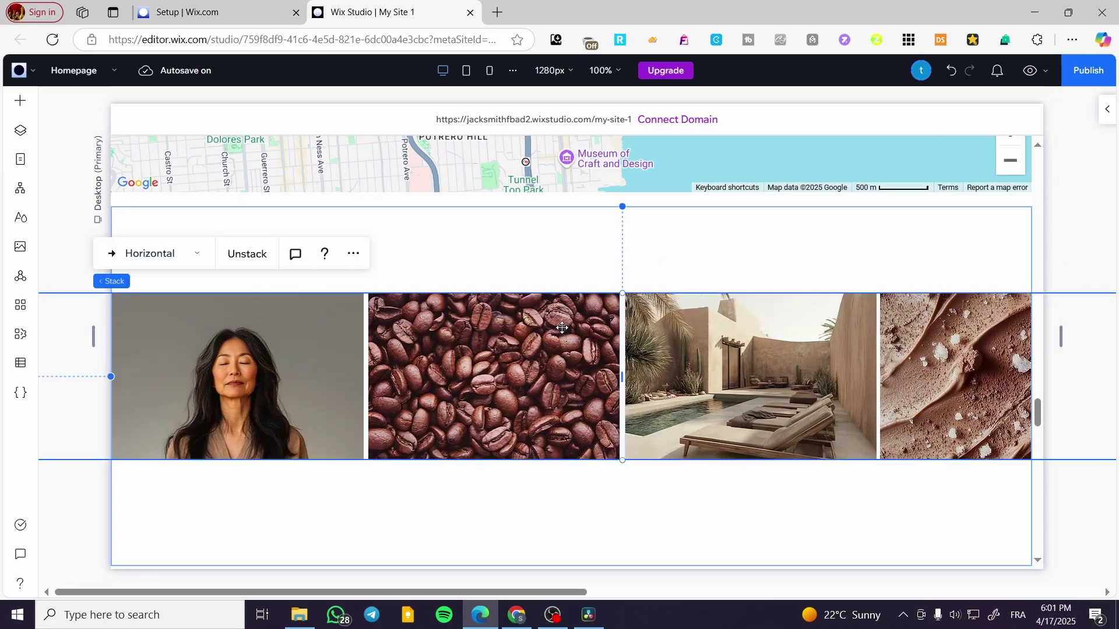
{"action": "left_click", "coordinate": [1110, 121]}
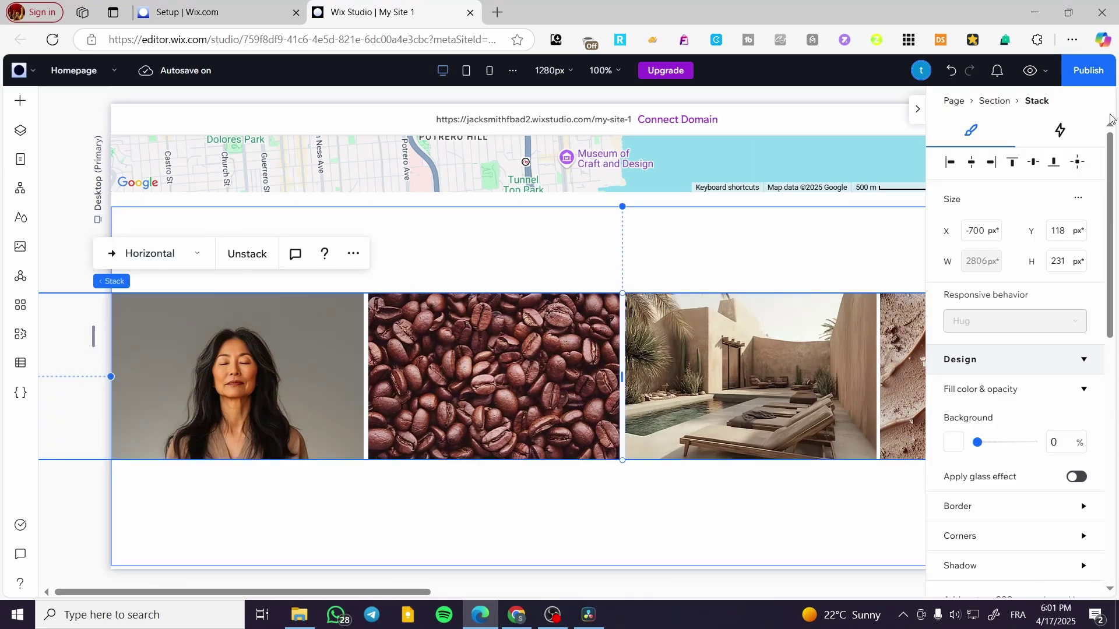
{"action": "left_click", "coordinate": [1061, 131]}
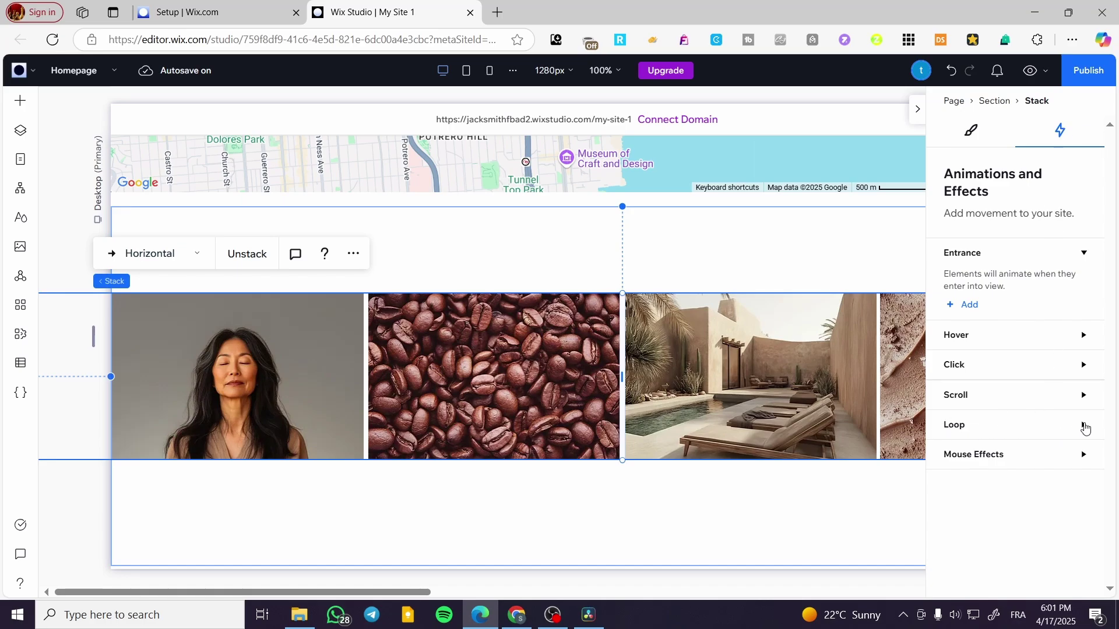
{"action": "left_click", "coordinate": [1083, 426]}
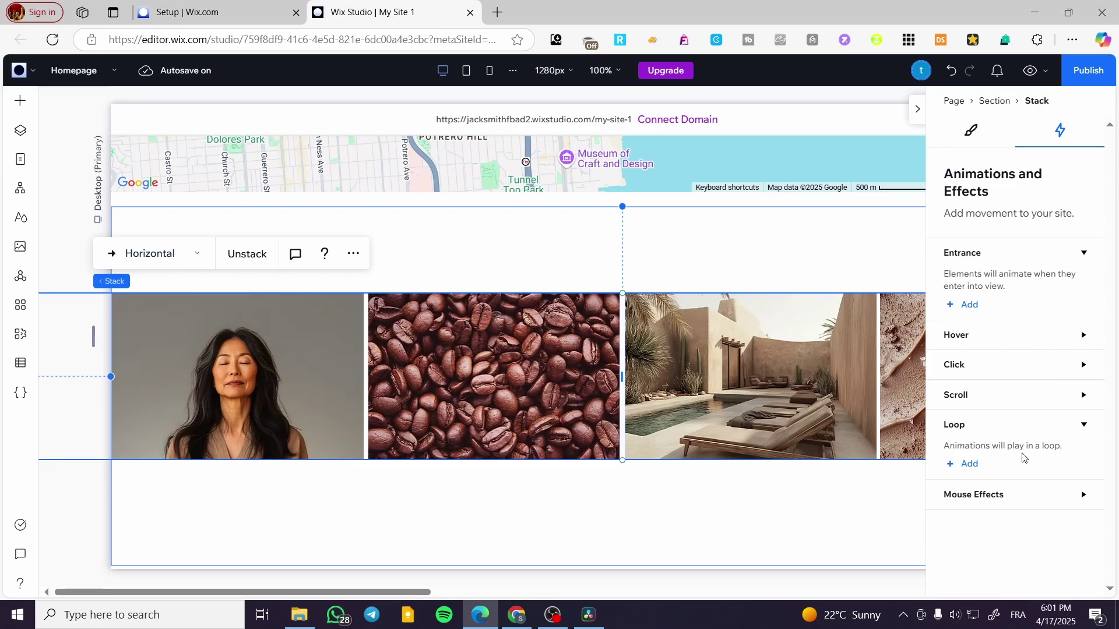
{"action": "left_click", "coordinate": [967, 465]}
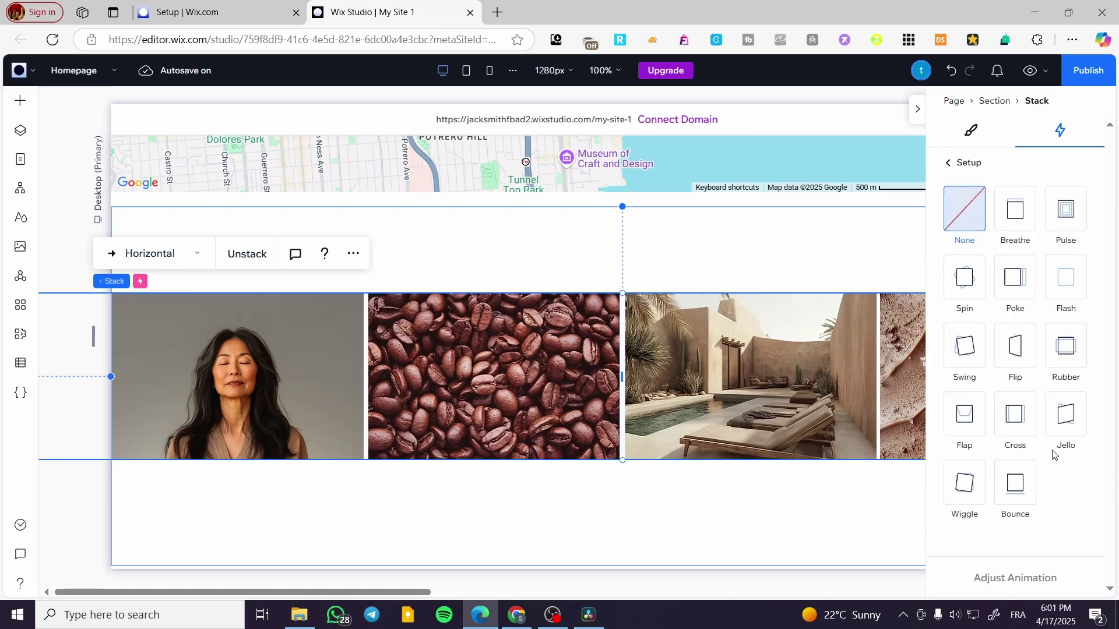
{"action": "left_click", "coordinate": [1019, 418]}
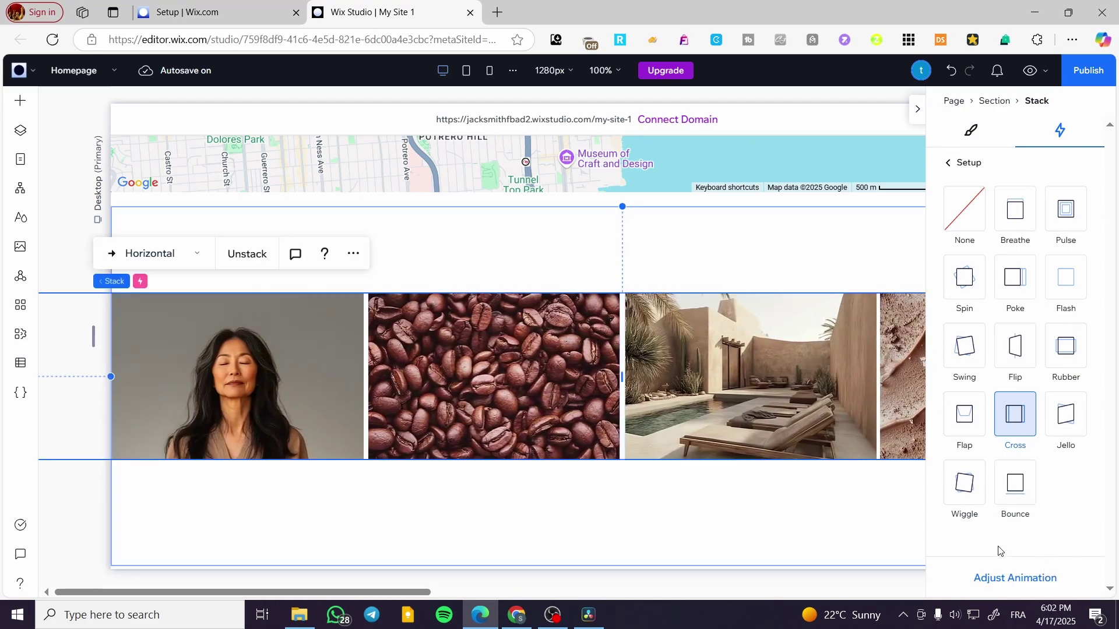
Step: Set the Cross animation to From left with a 2 s duration and 0.3 s repeat delay, and preview it
{"action": "left_click", "coordinate": [1025, 579]}
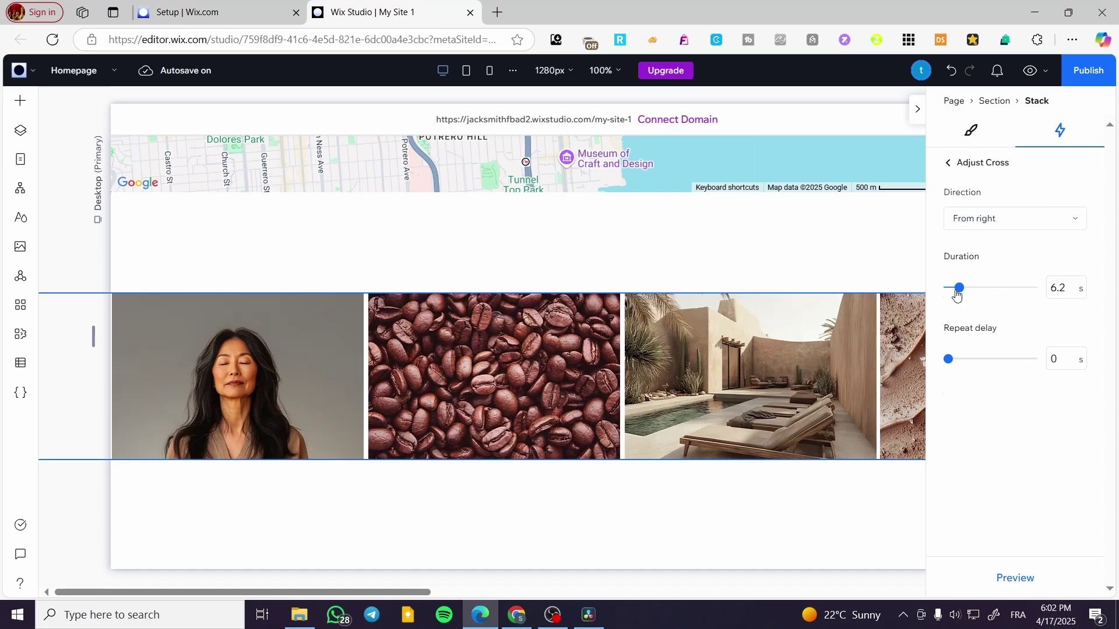
{"action": "left_click_drag", "start_coordinate": [956, 296], "coordinate": [949, 295]}
{"action": "left_click", "coordinate": [1011, 220]}
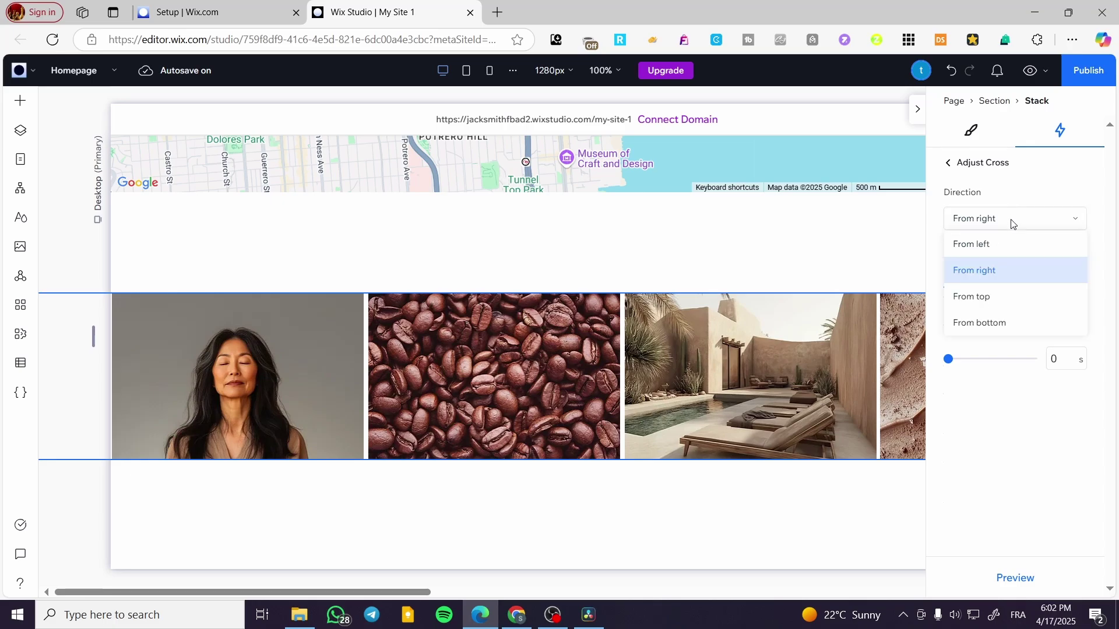
{"action": "left_click", "coordinate": [1037, 255]}
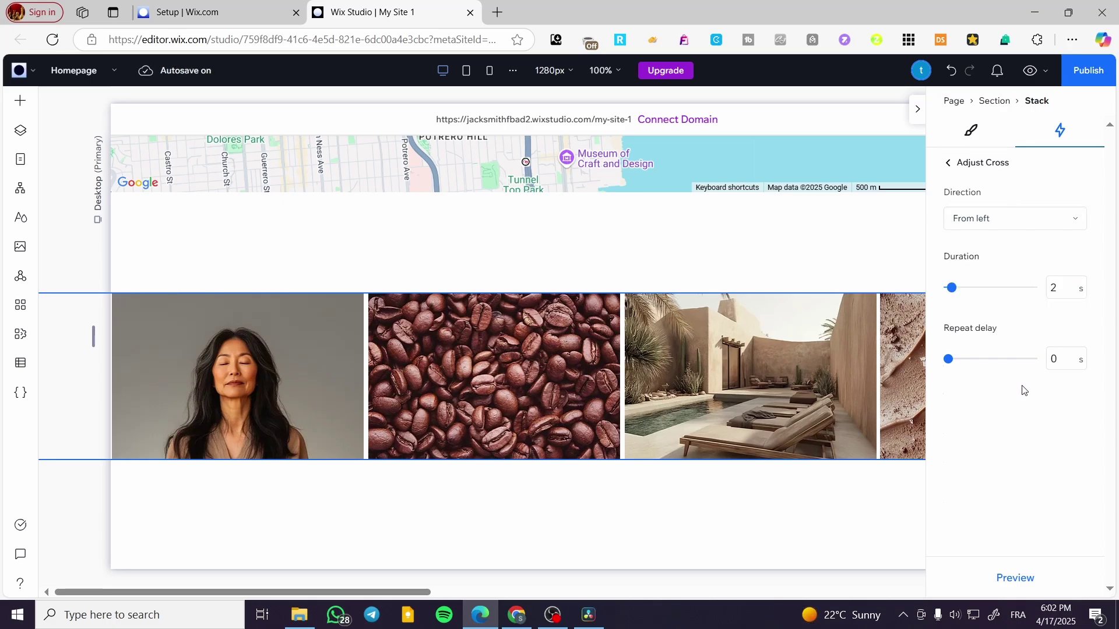
{"action": "left_click_drag", "start_coordinate": [949, 362], "coordinate": [948, 364]}
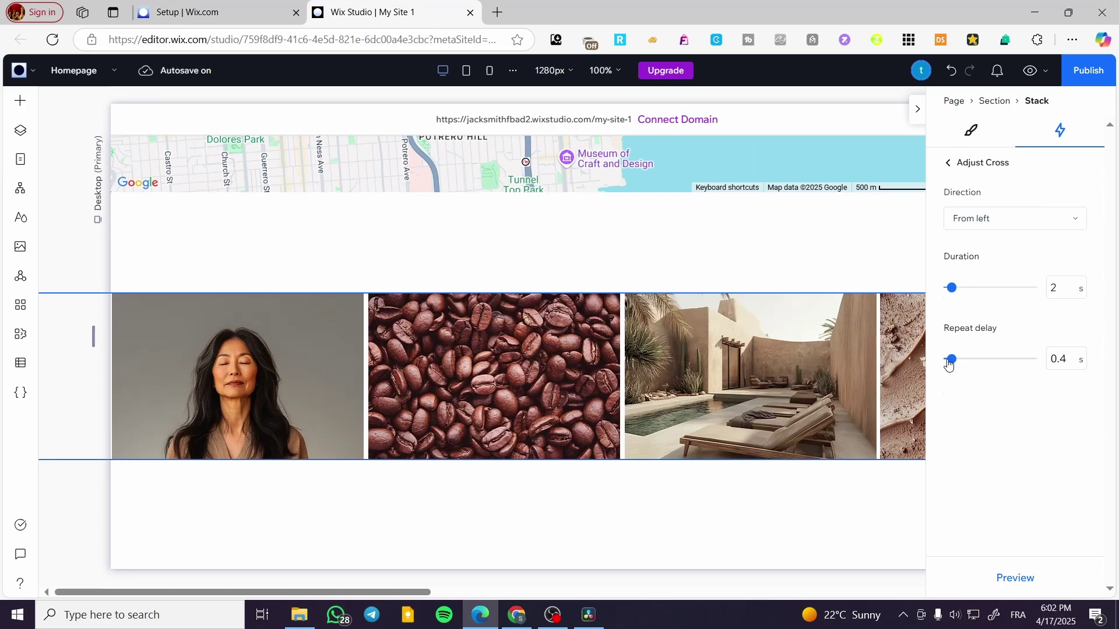
{"action": "left_click", "coordinate": [1014, 580]}
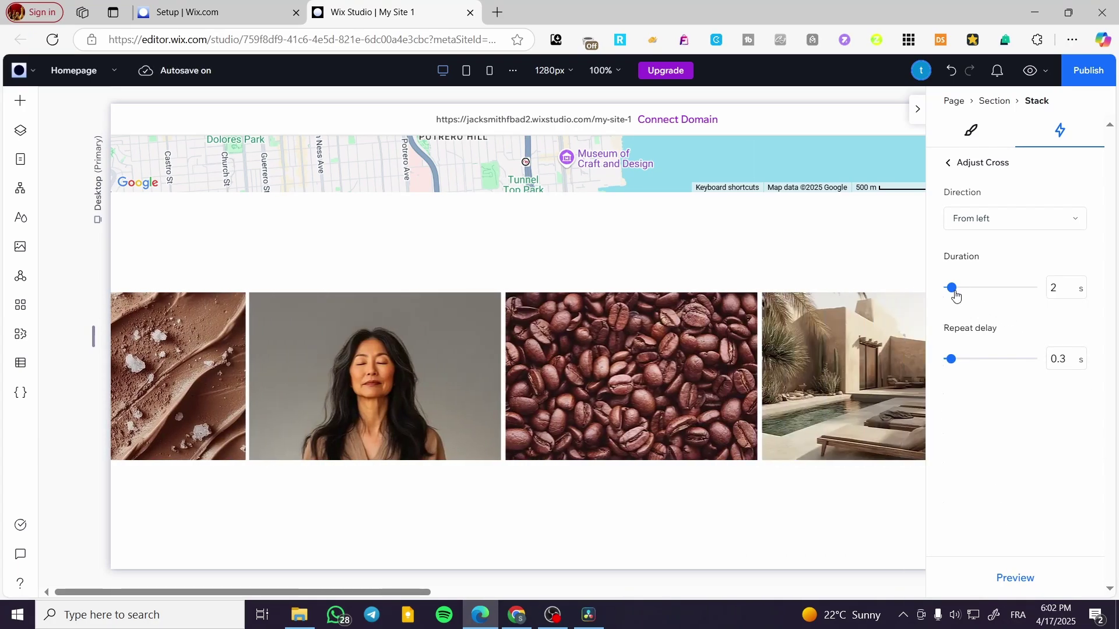
Step: Preview the Cross animation with a duration of 5.4 s, and lengthen the duration to 8.2 s
{"action": "left_click_drag", "start_coordinate": [955, 296], "coordinate": [956, 295]}
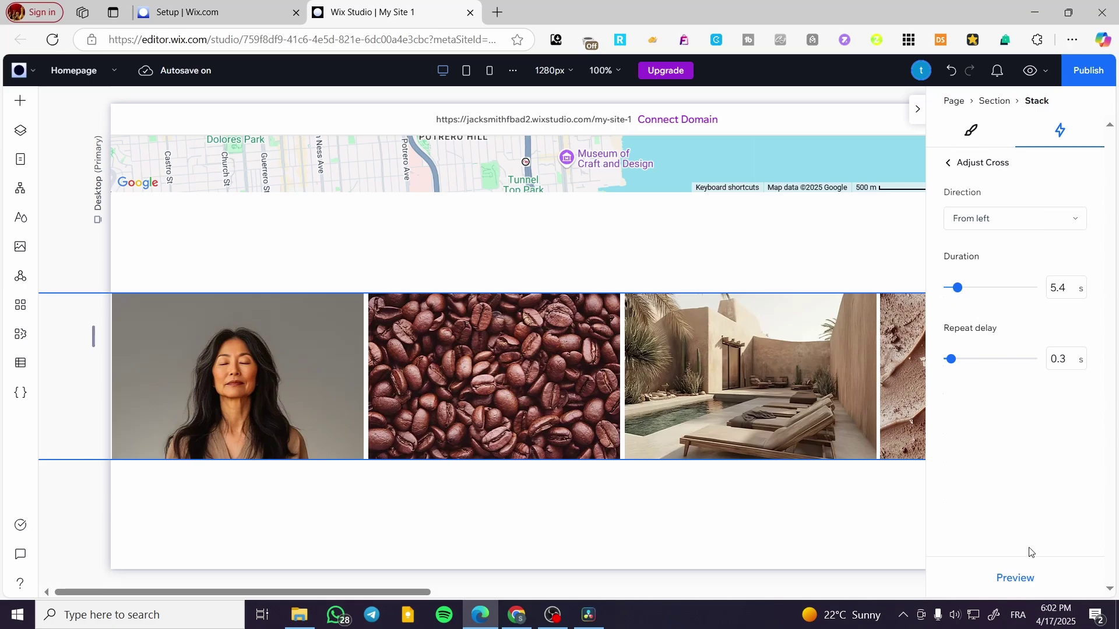
{"action": "left_click", "coordinate": [1024, 578]}
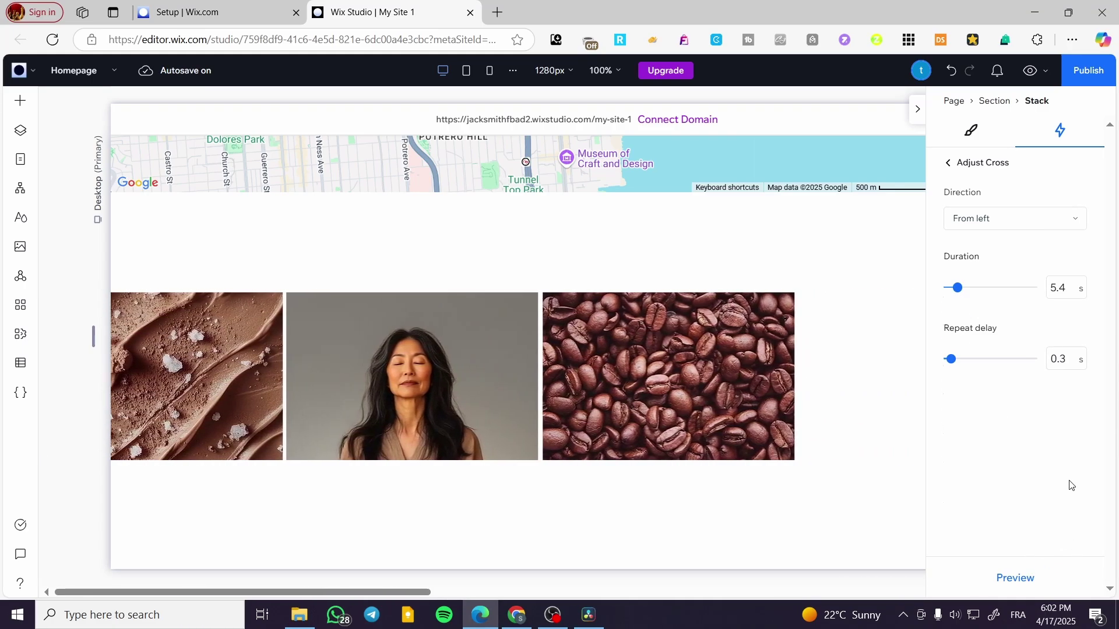
{"action": "left_click_drag", "start_coordinate": [958, 288], "coordinate": [963, 288]}
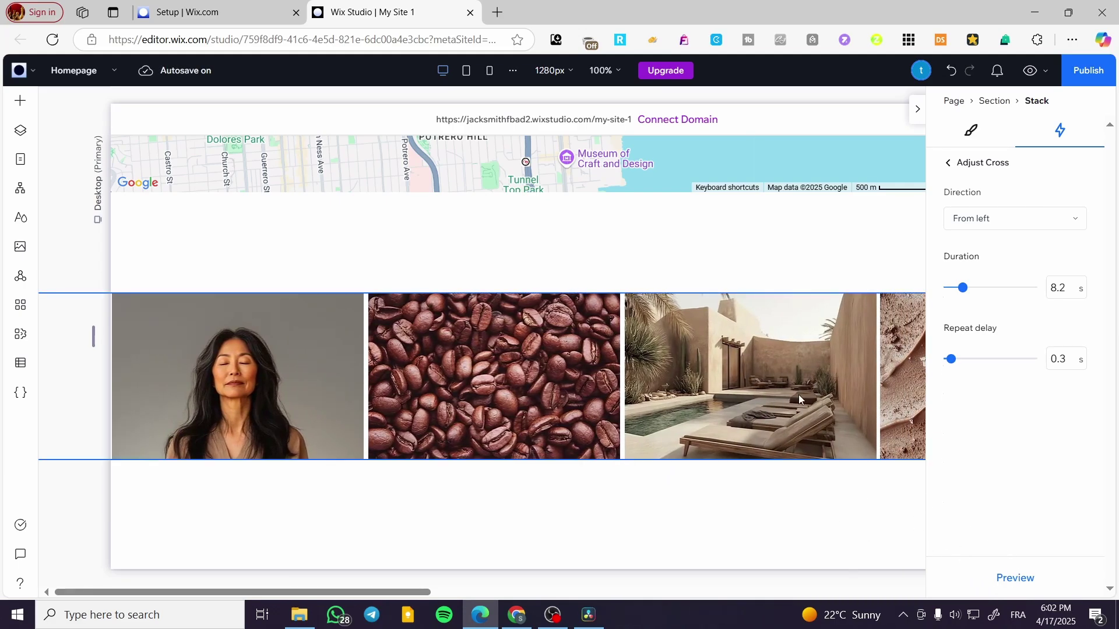
{"action": "left_click", "coordinate": [644, 276]}
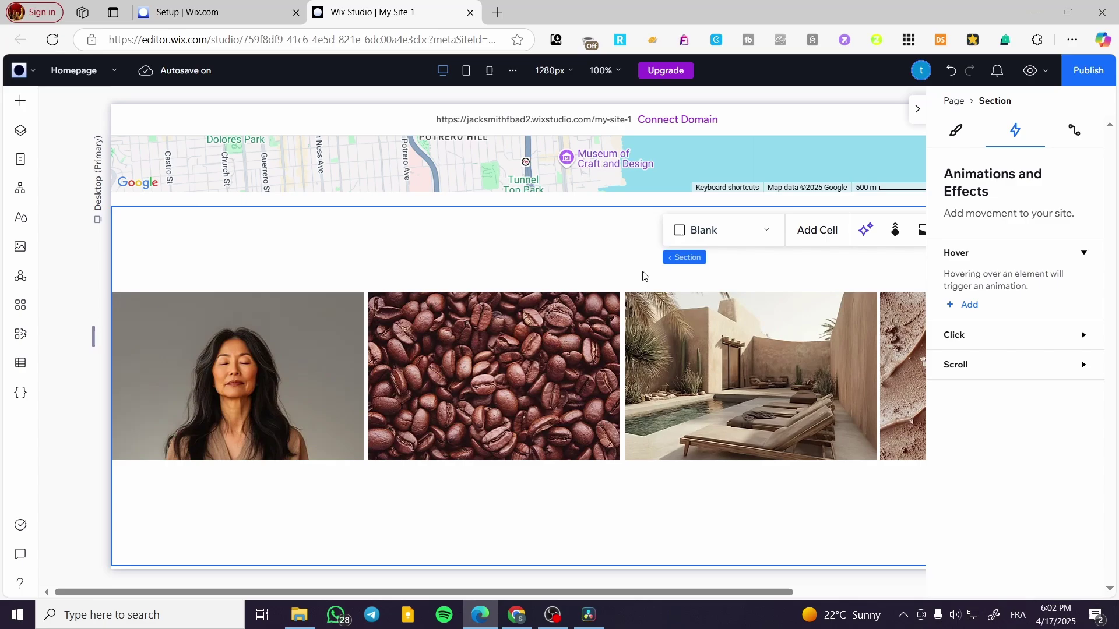
{"action": "left_click", "coordinate": [582, 507]}
{"action": "left_click", "coordinate": [916, 114]}
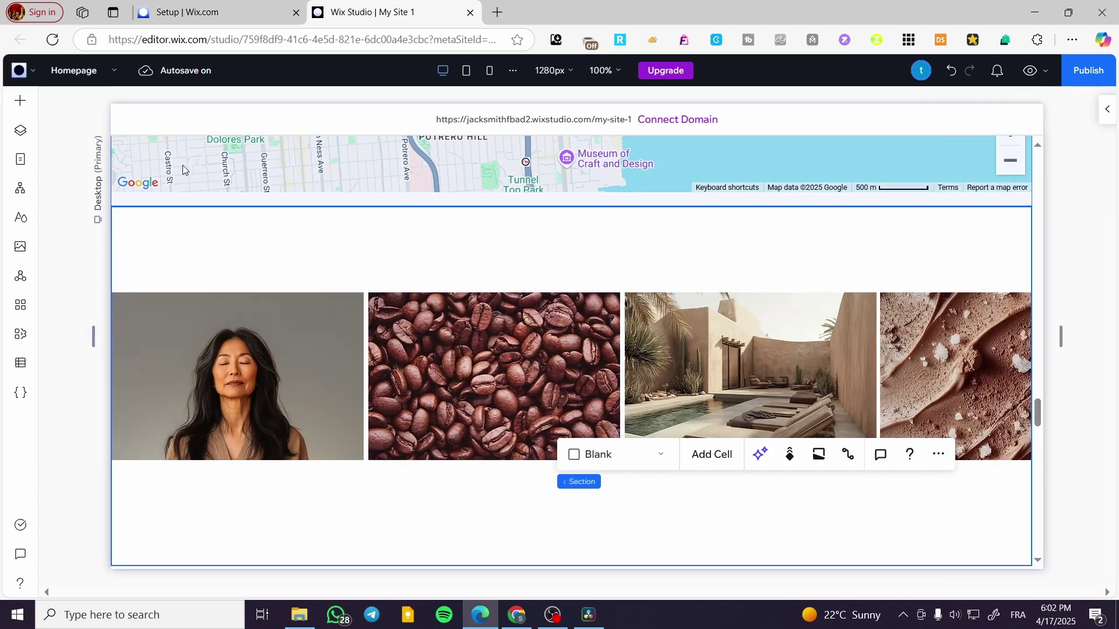
Step: Add a title element above the image row, widen it onto one line, and shift it toward the section's left side
{"action": "left_click", "coordinate": [26, 97]}
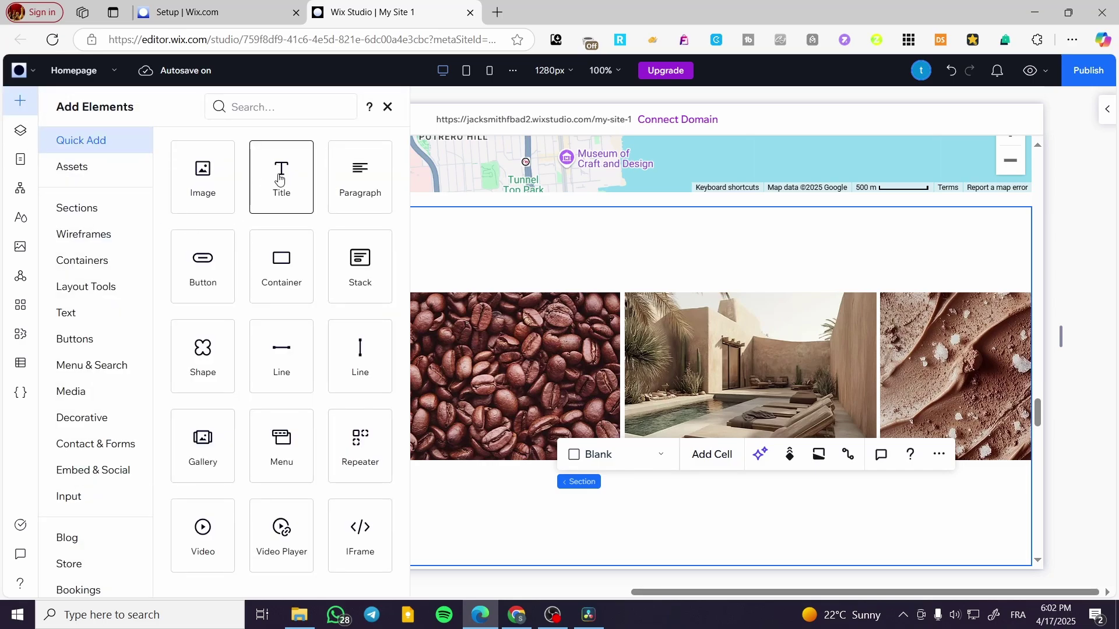
{"action": "left_click_drag", "start_coordinate": [280, 179], "coordinate": [501, 249]}
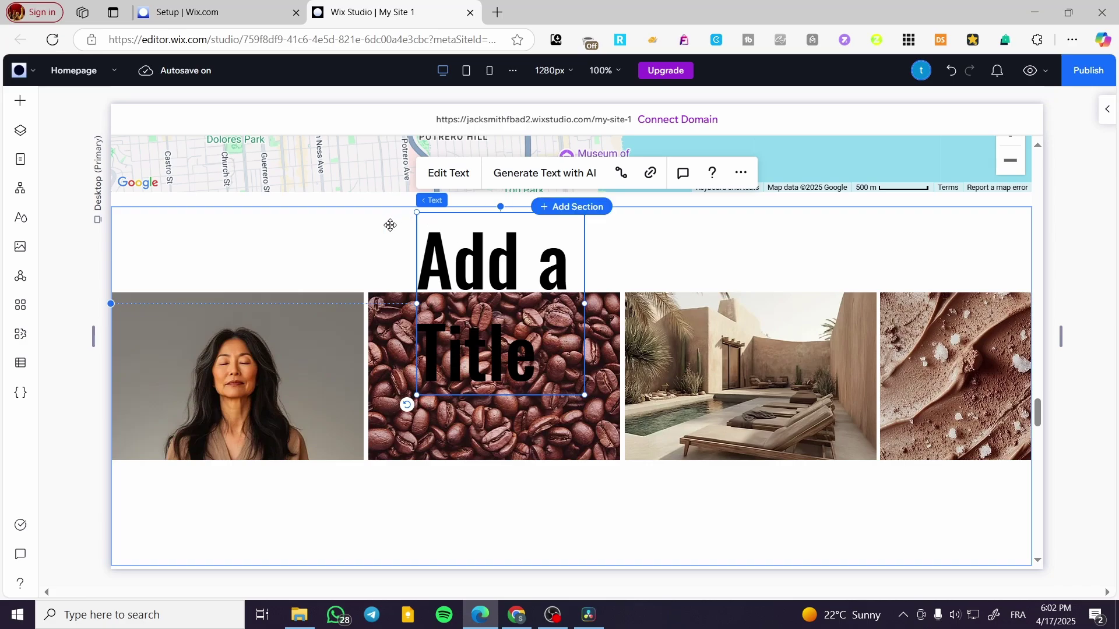
{"action": "left_click_drag", "start_coordinate": [585, 303], "coordinate": [772, 254]}
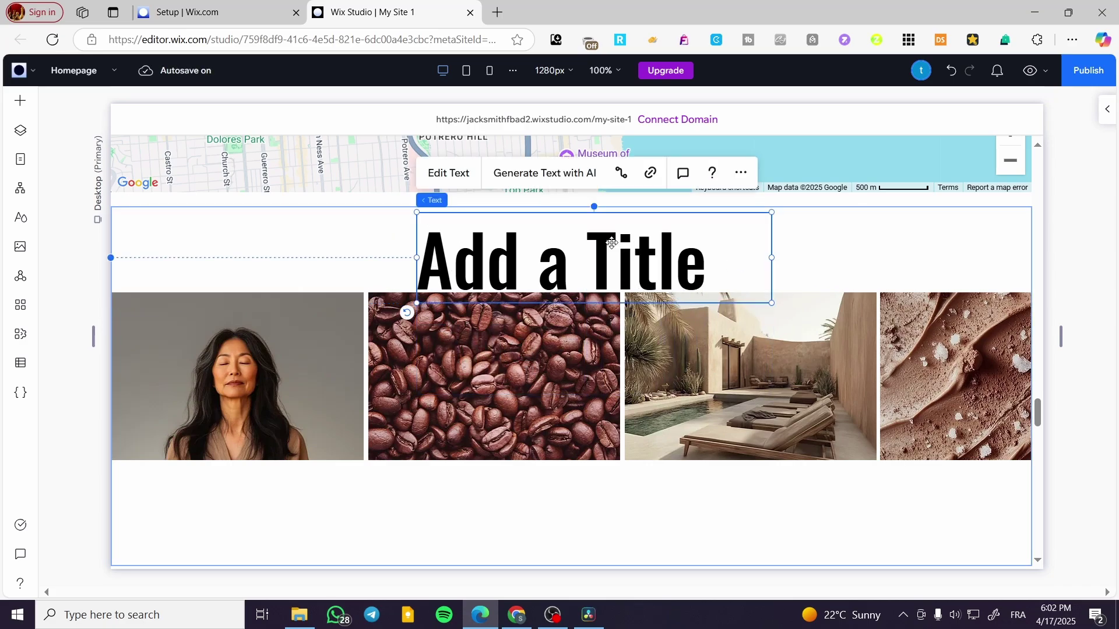
{"action": "left_click_drag", "start_coordinate": [649, 286], "coordinate": [475, 286]}
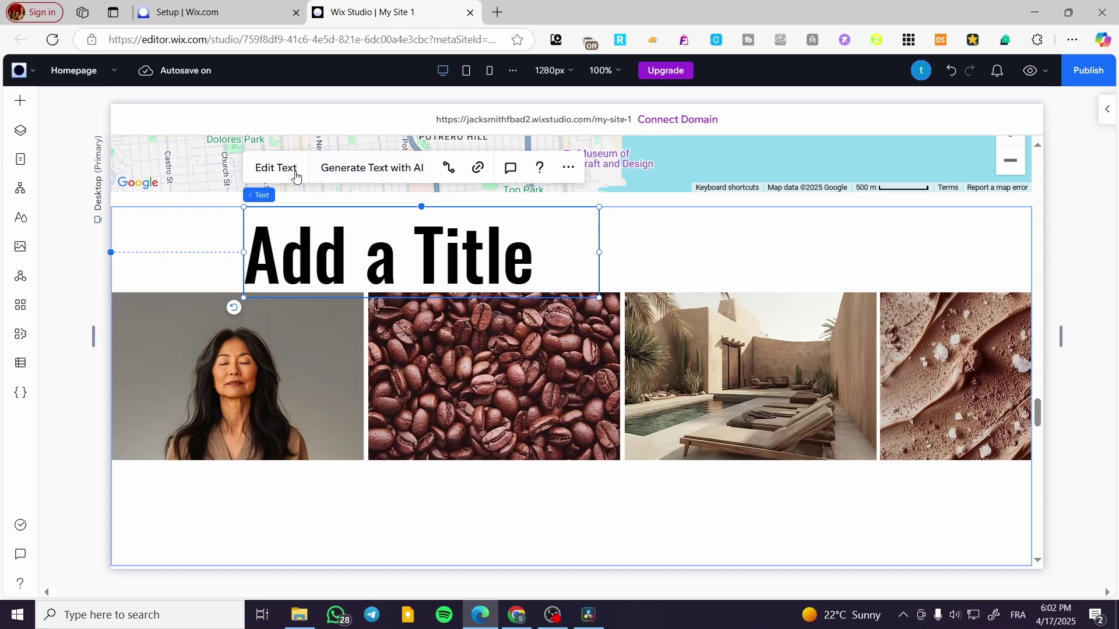
Step: Change the title text's style to Heading 3
{"action": "left_click", "coordinate": [292, 173]}
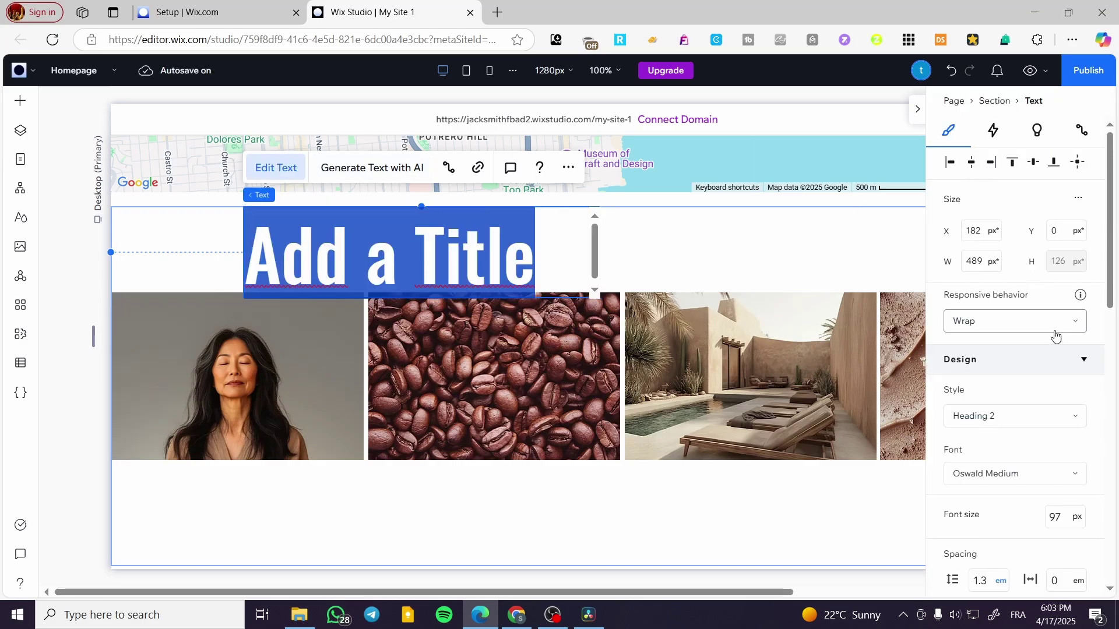
{"action": "left_click", "coordinate": [1046, 419]}
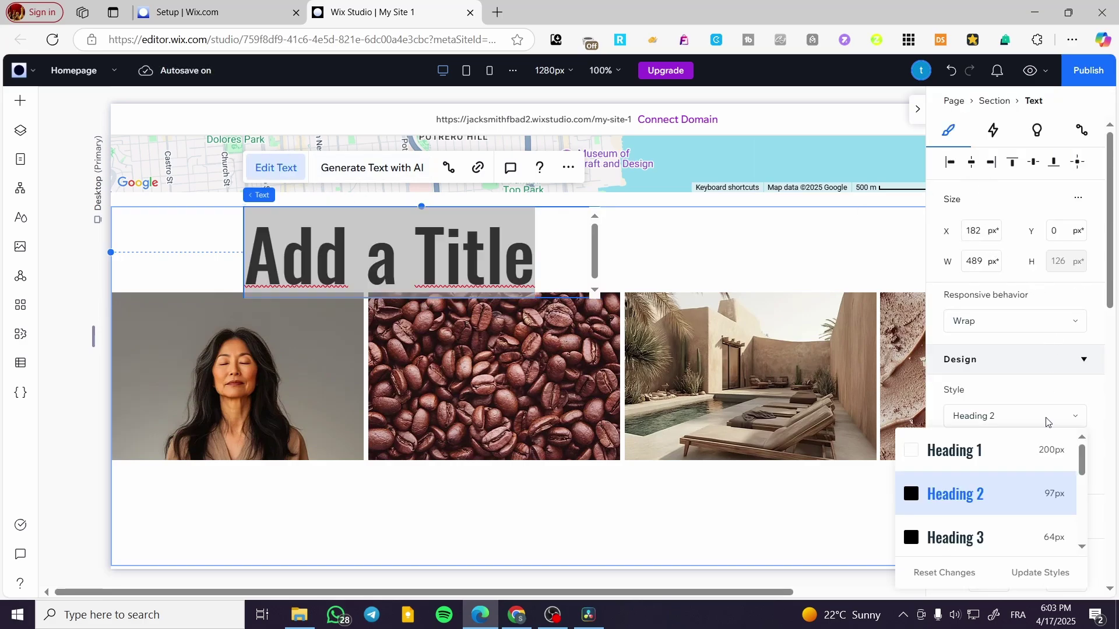
{"action": "left_click", "coordinate": [1018, 551]}
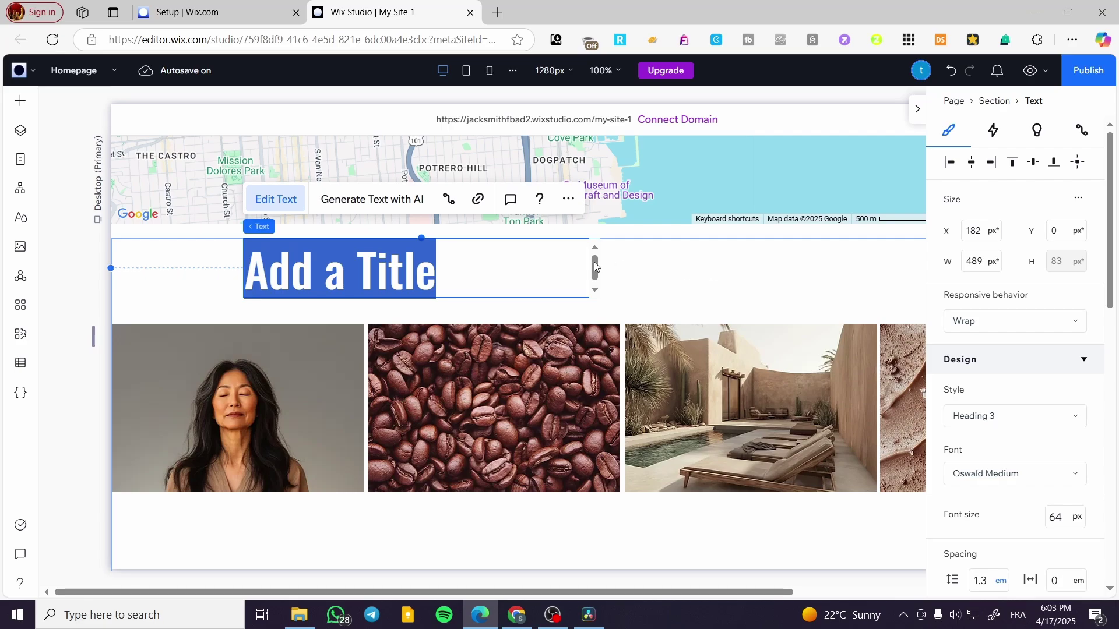
Step: Narrow the title's text box to about 273 px and place it above the first image at about X 49, Y 17
{"action": "left_click", "coordinate": [525, 295]}
{"action": "left_click", "coordinate": [465, 278]}
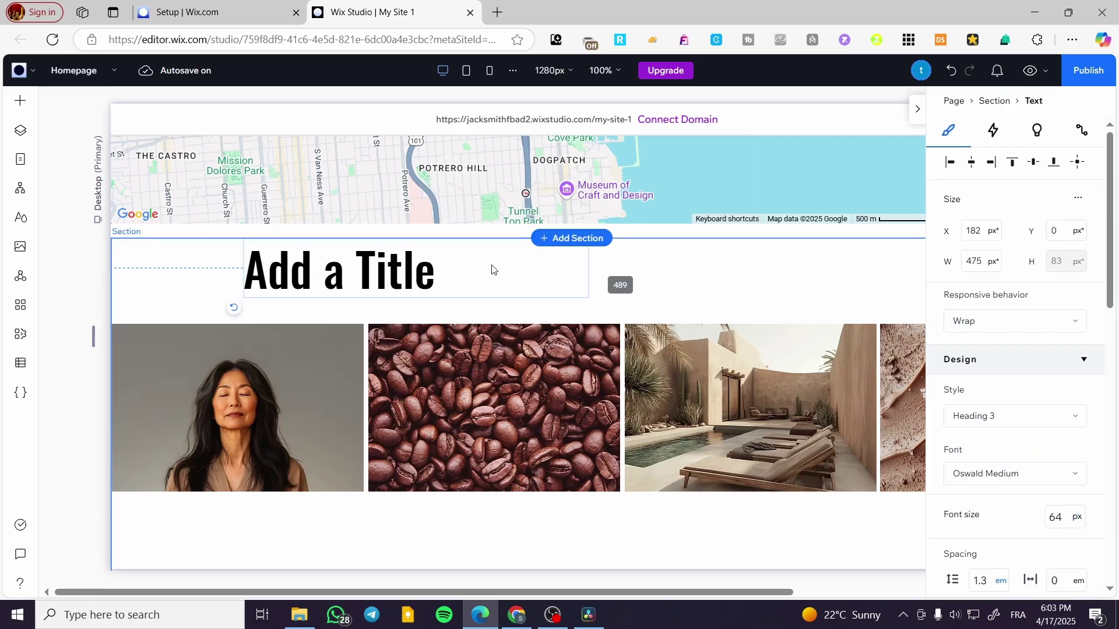
{"action": "left_click_drag", "start_coordinate": [491, 269], "coordinate": [443, 270]}
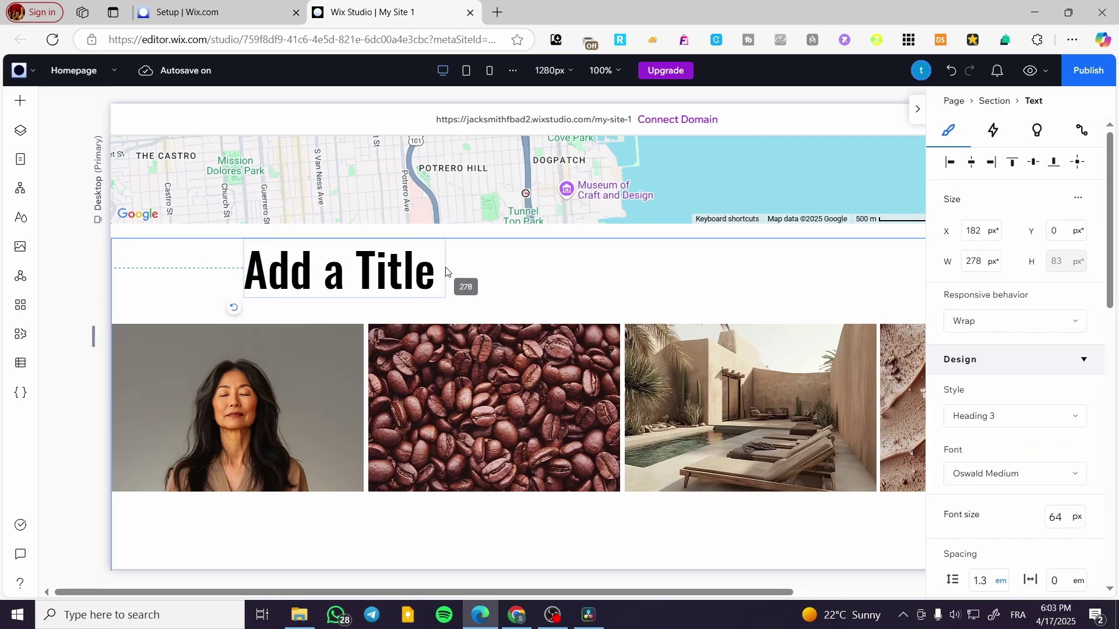
{"action": "left_click", "coordinate": [350, 277]}
{"action": "left_click_drag", "start_coordinate": [281, 288], "coordinate": [185, 300]}
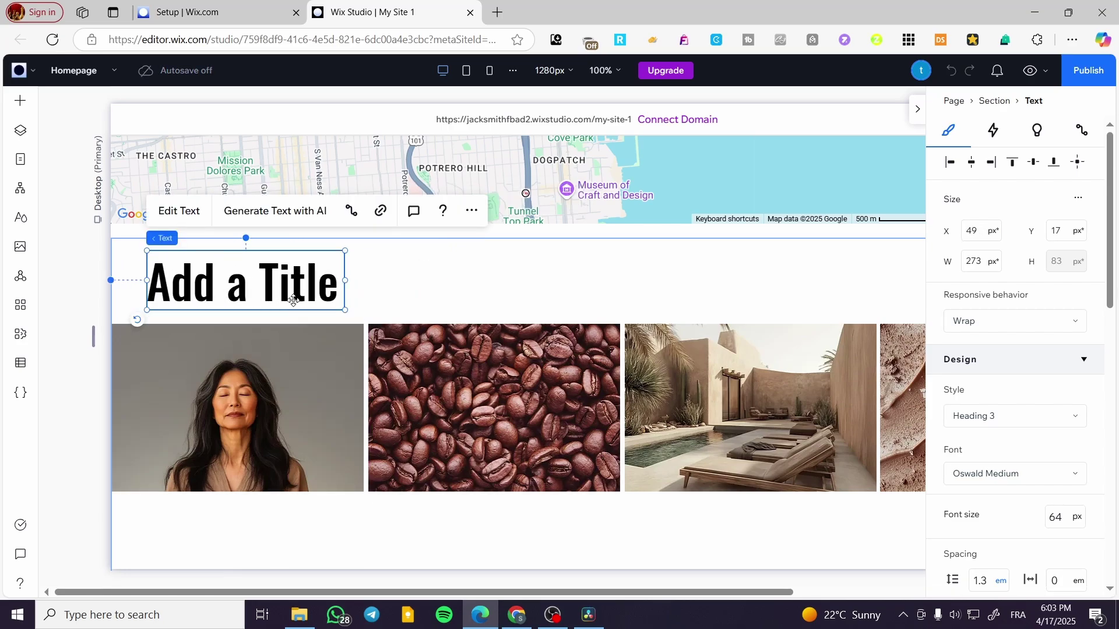
Step: Duplicate the title three times and line up the copies side by side in one row above the images
{"action": "key", "text": "ctrl+d"}
{"action": "left_click_drag", "start_coordinate": [293, 300], "coordinate": [627, 289]}
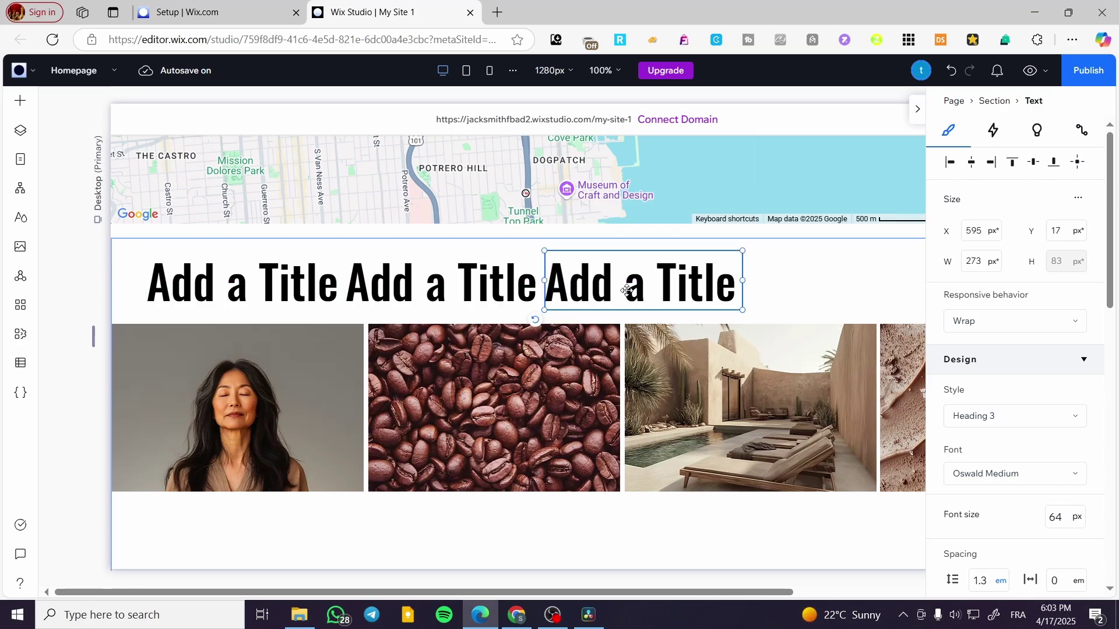
{"action": "left_click", "coordinate": [778, 300]}
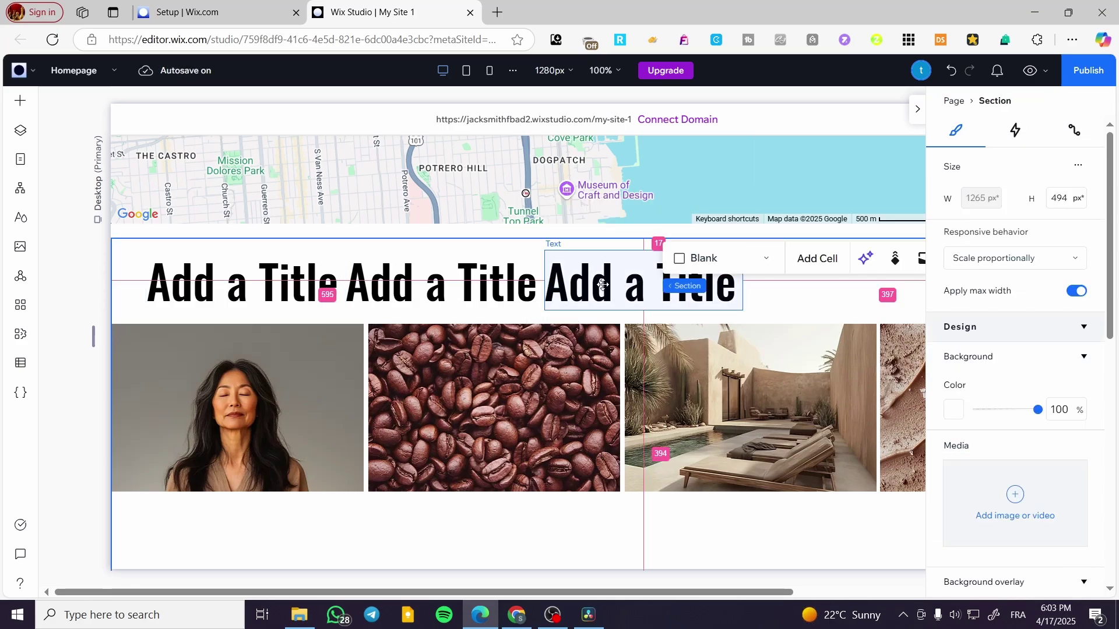
{"action": "left_click_drag", "start_coordinate": [631, 282], "coordinate": [802, 285]}
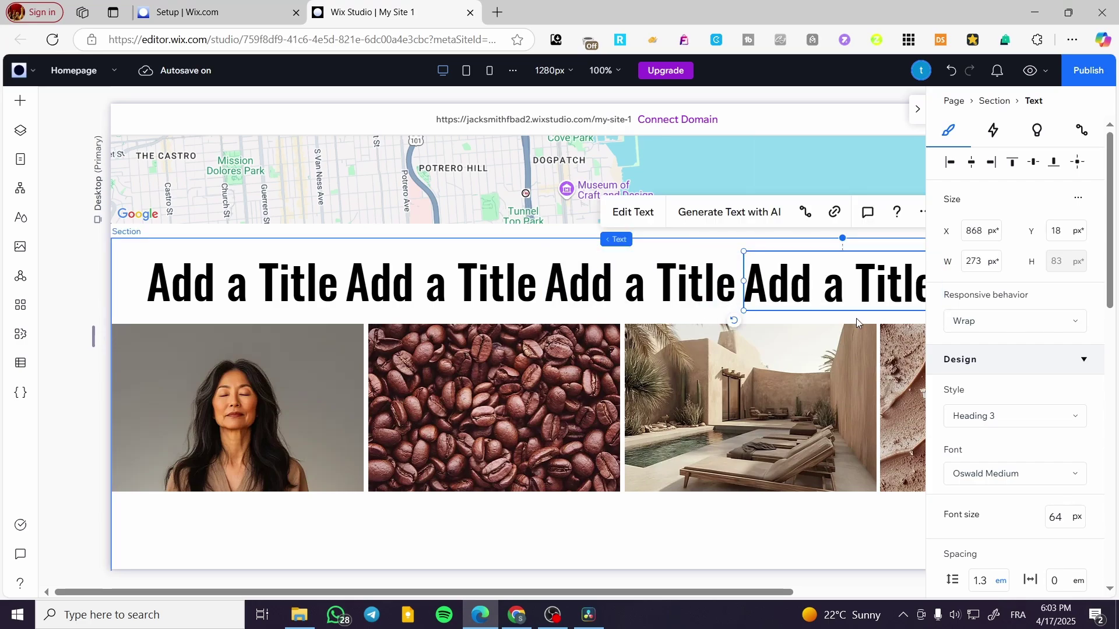
{"action": "key", "text": "Escape"}
{"action": "left_click", "coordinate": [788, 288]}
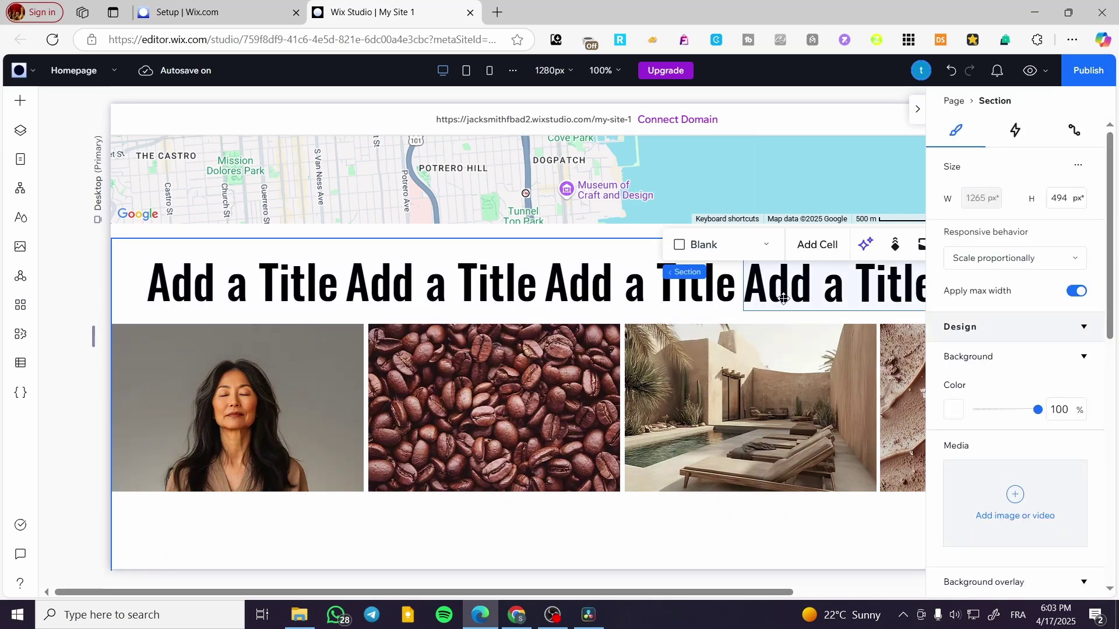
Step: Select all four titles and combine them into one horizontal stack
{"action": "left_click", "coordinate": [661, 283]}
{"action": "left_click", "coordinate": [788, 284], "text": "shift"}
{"action": "left_click", "coordinate": [499, 283], "text": "shift"}
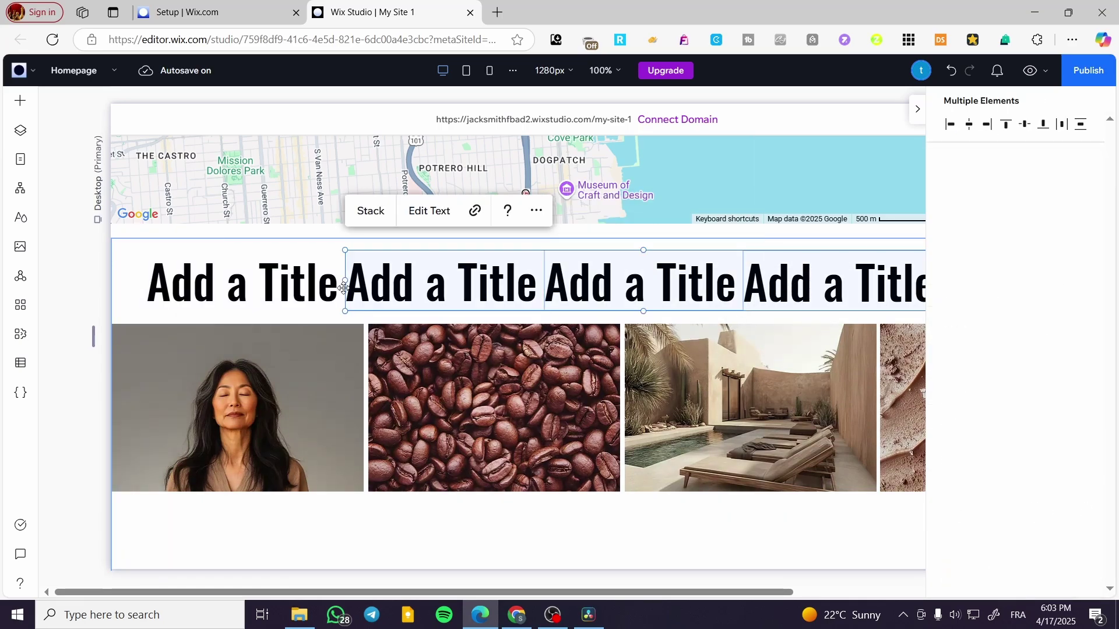
{"action": "left_click", "coordinate": [280, 286], "text": "shift"}
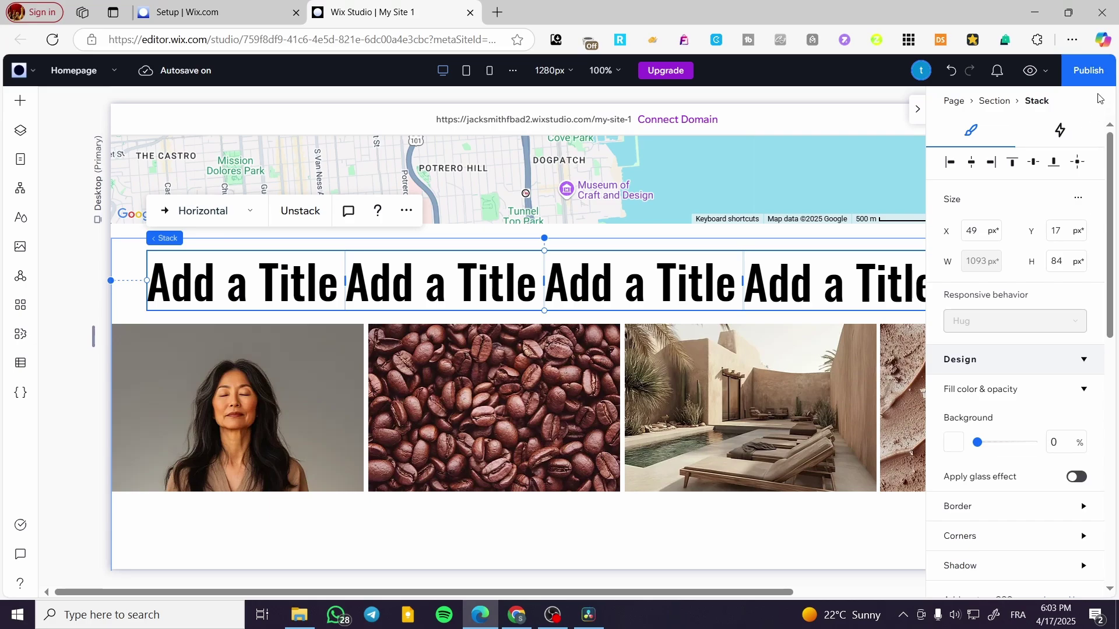
Step: Add a Cross loop animation to the title stack
{"action": "left_click", "coordinate": [1059, 131]}
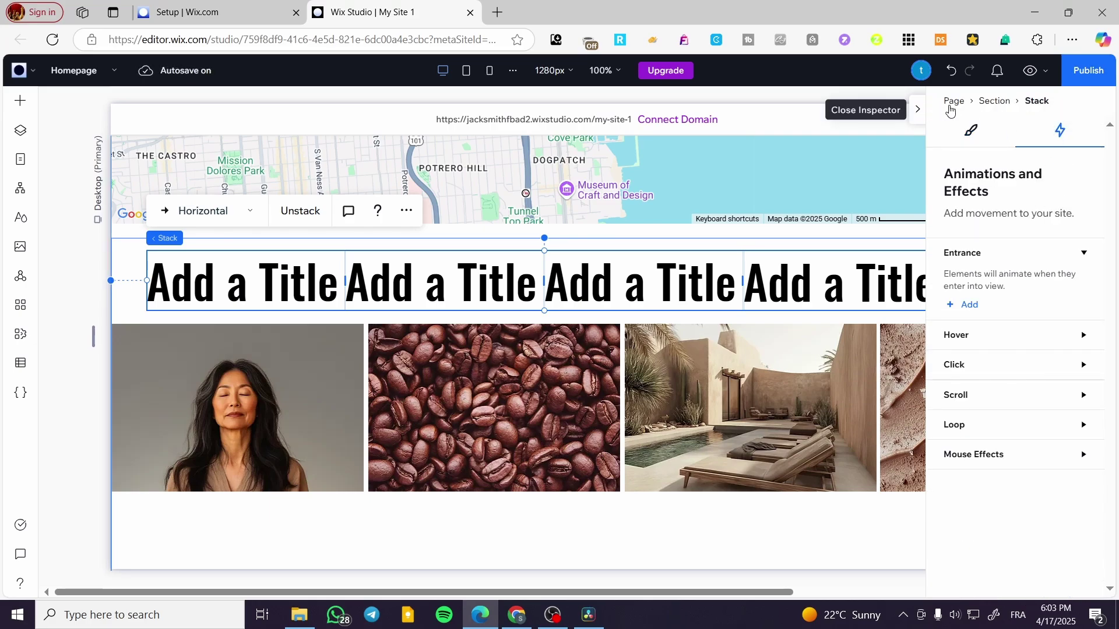
{"action": "left_click", "coordinate": [917, 109]}
{"action": "left_click", "coordinate": [1106, 110]}
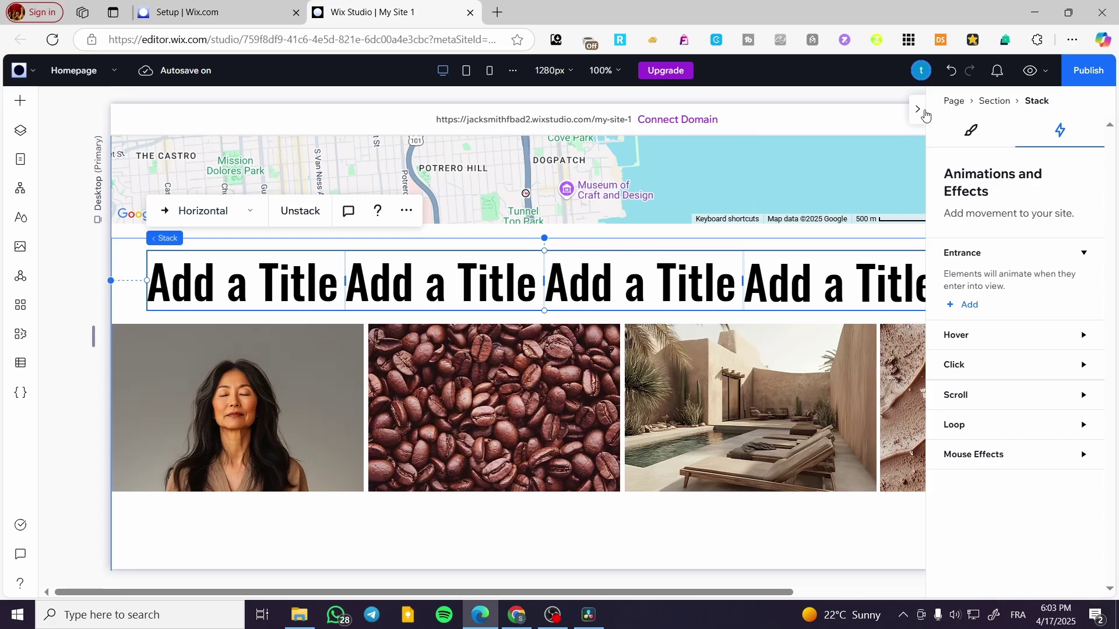
{"action": "left_click", "coordinate": [1026, 424]}
{"action": "left_click", "coordinate": [967, 464]}
{"action": "left_click", "coordinate": [1003, 426]}
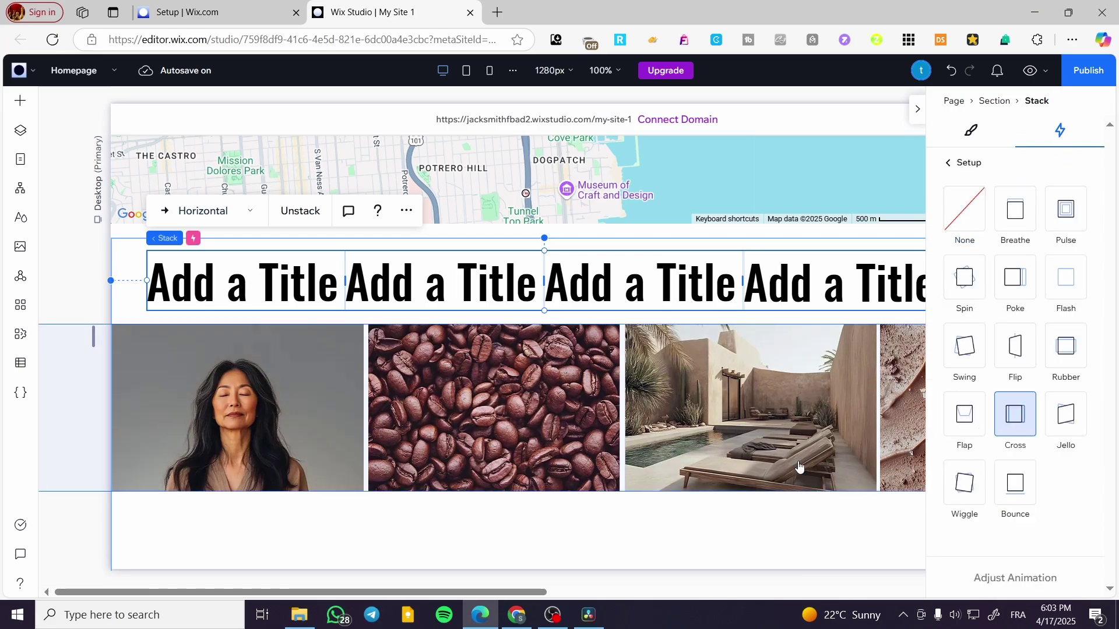
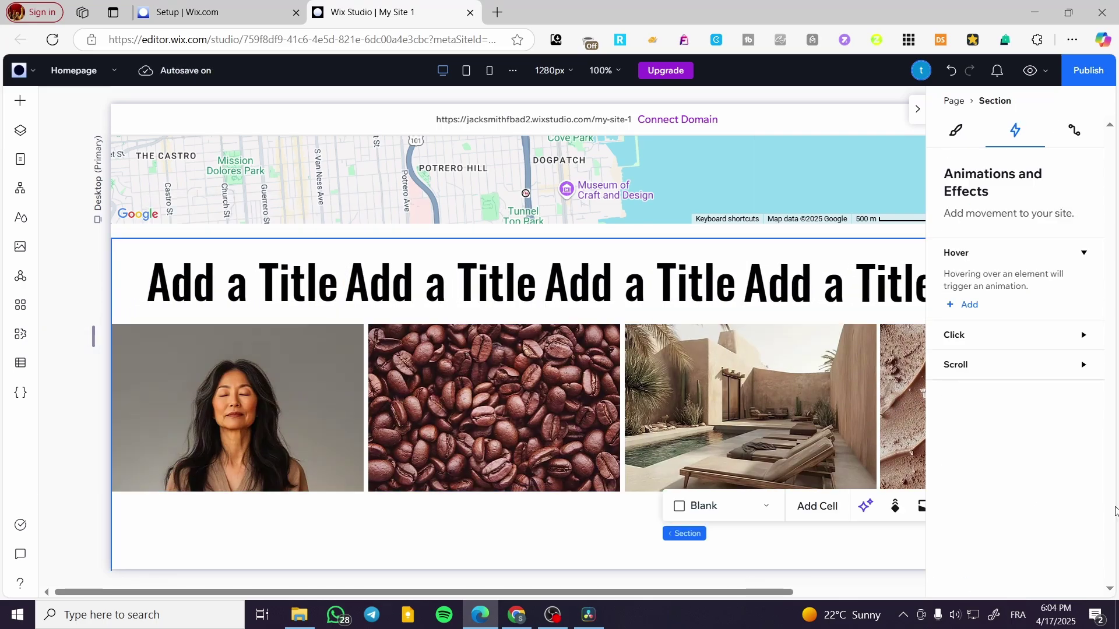
{"action": "key", "text": "Delete"}
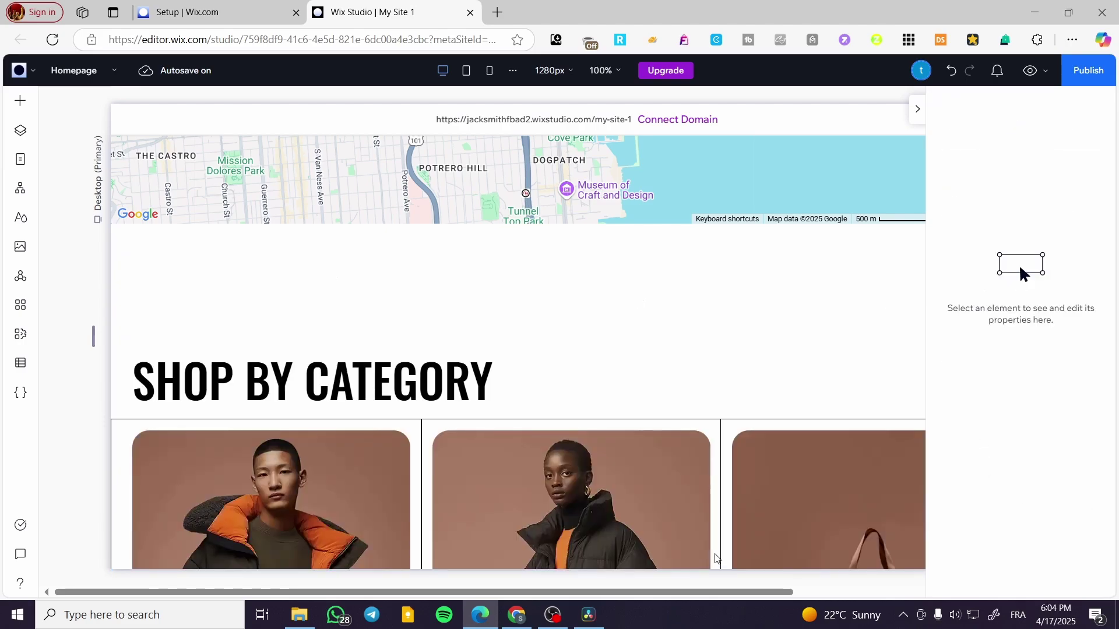
{"action": "left_click", "coordinate": [833, 453]}
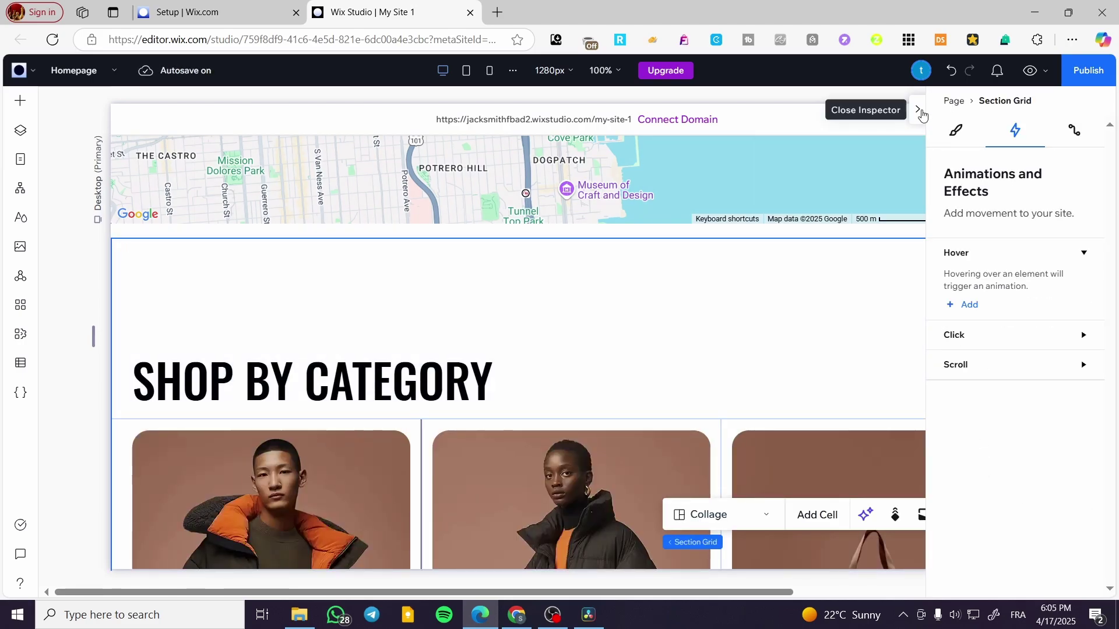
{"action": "key", "text": "ctrl+z"}
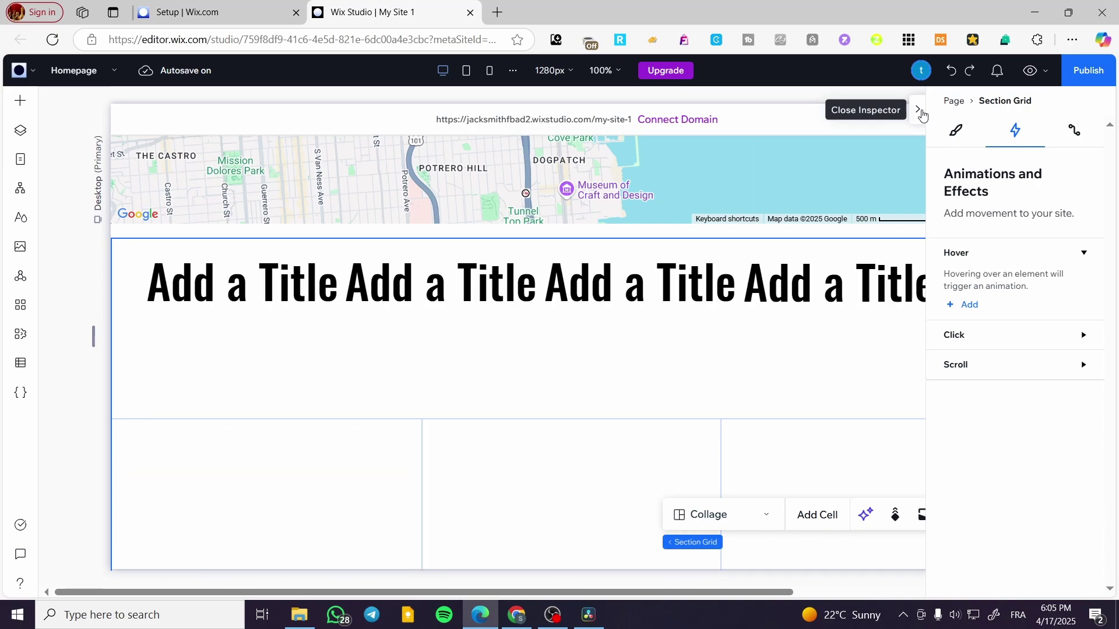
Step: Extend the section's height downward to make room for another row beneath the images
{"action": "left_click", "coordinate": [921, 114]}
{"action": "scroll", "coordinate": [901, 344], "scroll_direction": "down", "scroll_amount": 1}
{"action": "scroll", "coordinate": [901, 349], "scroll_direction": "down", "scroll_amount": 1}
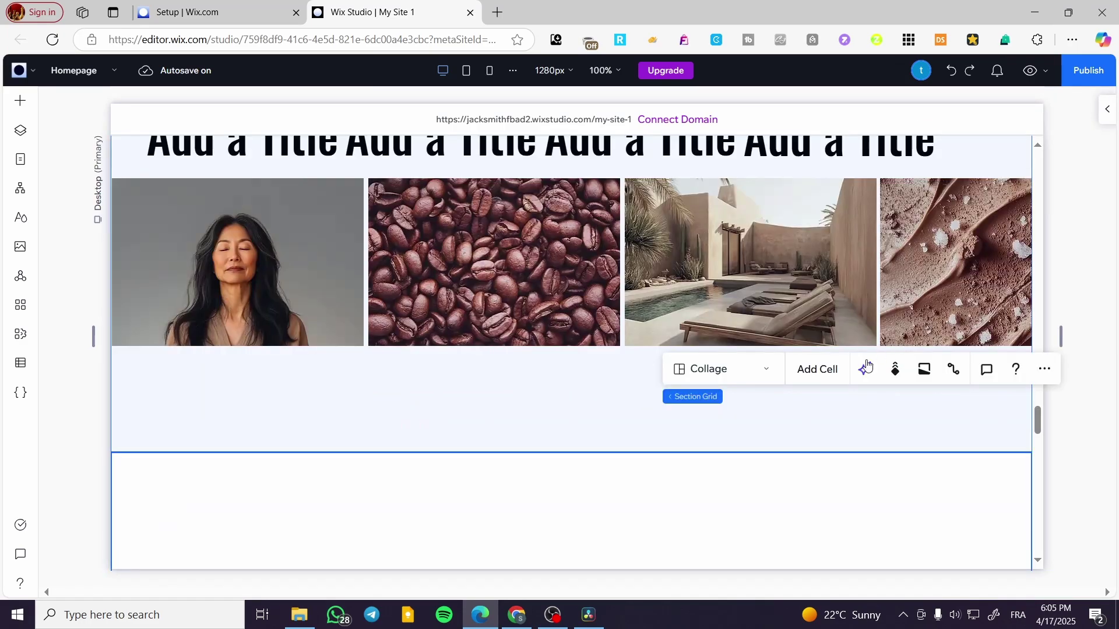
{"action": "left_click_drag", "start_coordinate": [659, 457], "coordinate": [659, 584]}
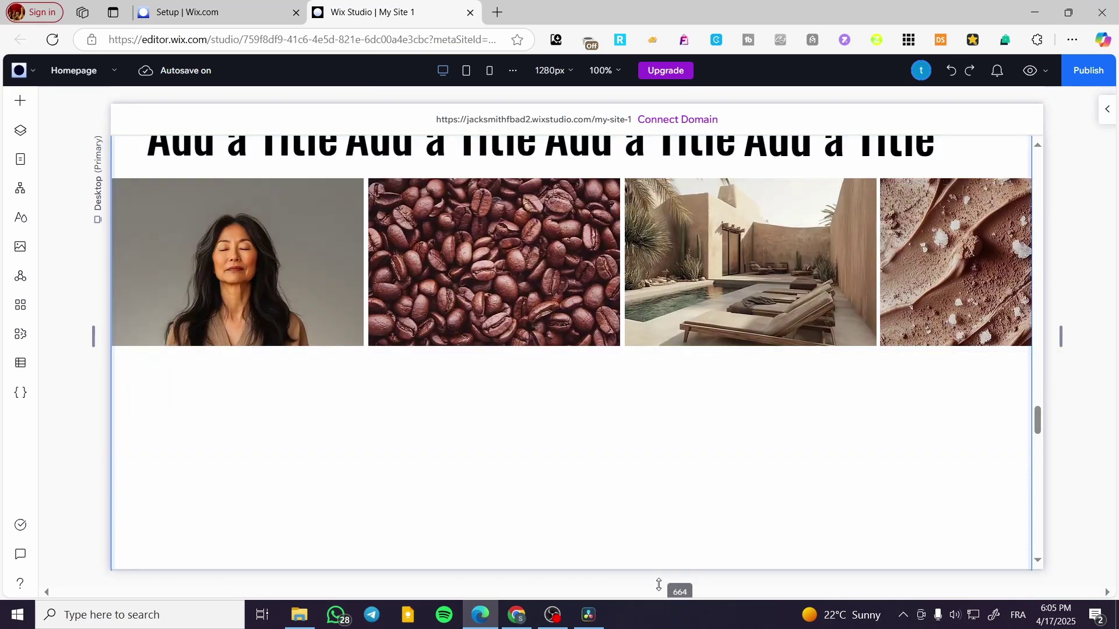
{"action": "scroll", "coordinate": [725, 454], "scroll_direction": "down", "scroll_amount": 2}
{"action": "left_click_drag", "start_coordinate": [886, 440], "coordinate": [888, 548]}
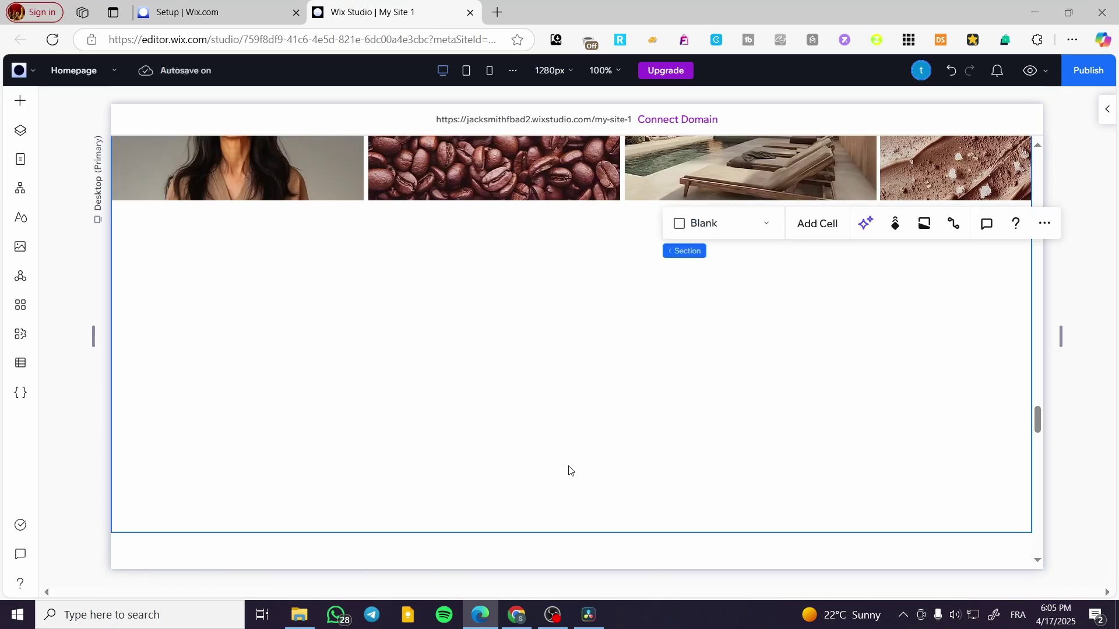
{"action": "scroll", "coordinate": [576, 472], "scroll_direction": "up", "scroll_amount": 4}
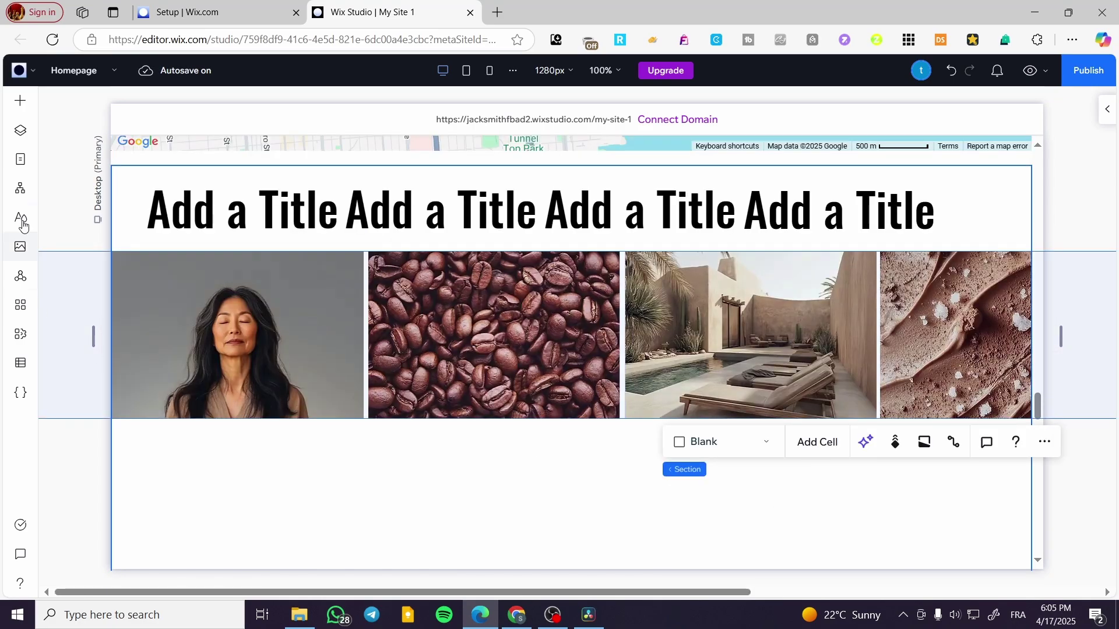
Step: Duplicate the animated image stack and place the copy directly below the original row
{"action": "left_click", "coordinate": [20, 101]}
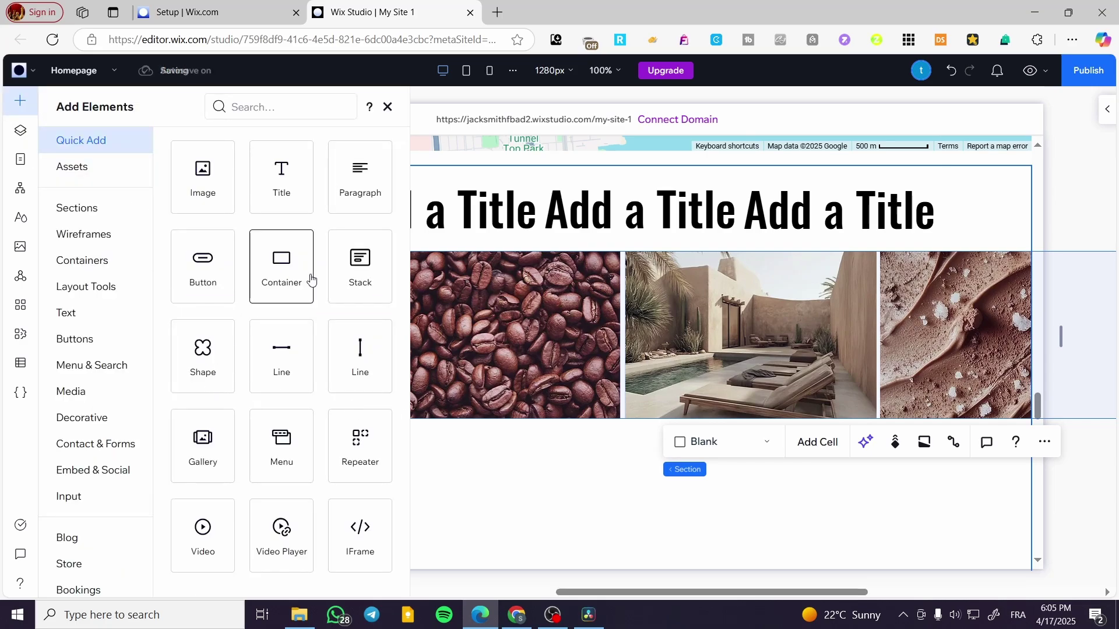
{"action": "left_click", "coordinate": [711, 355]}
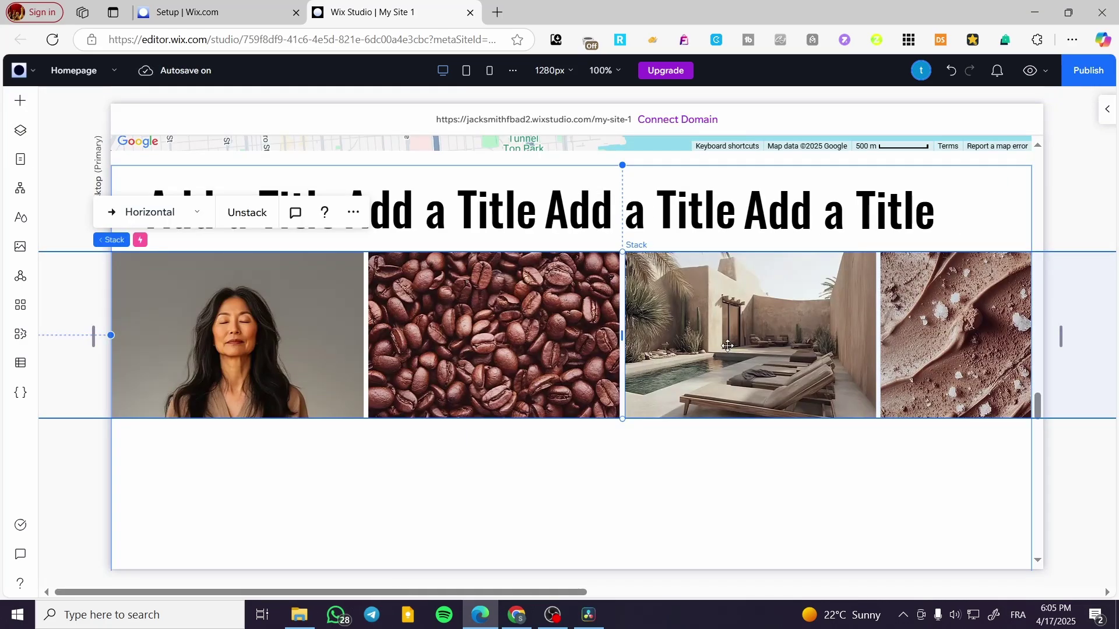
{"action": "left_click_drag", "start_coordinate": [728, 346], "coordinate": [648, 486]}
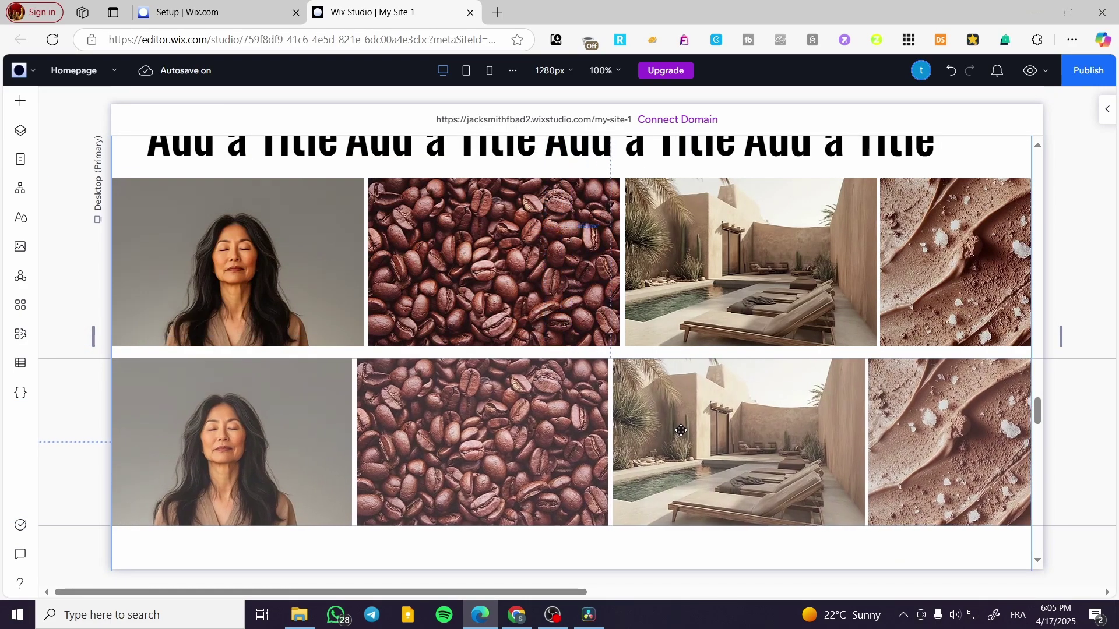
Step: Shift the duplicated image stack sideways until it starts near the section's right edge, and clear the selection
{"action": "left_click", "coordinate": [1007, 432]}
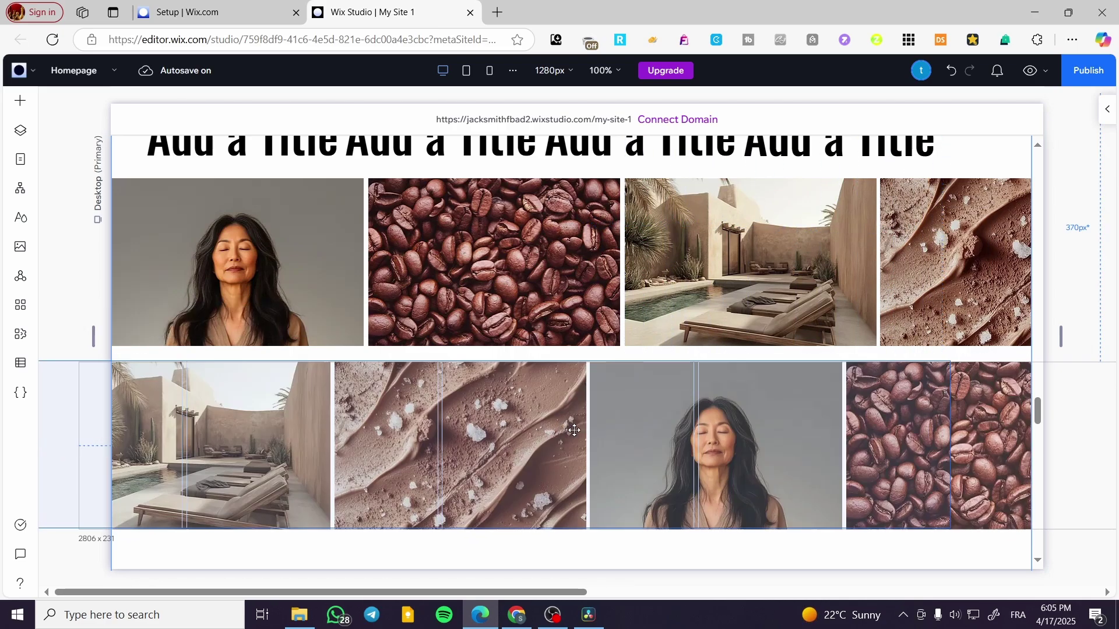
{"action": "left_click_drag", "start_coordinate": [683, 418], "coordinate": [1002, 432]}
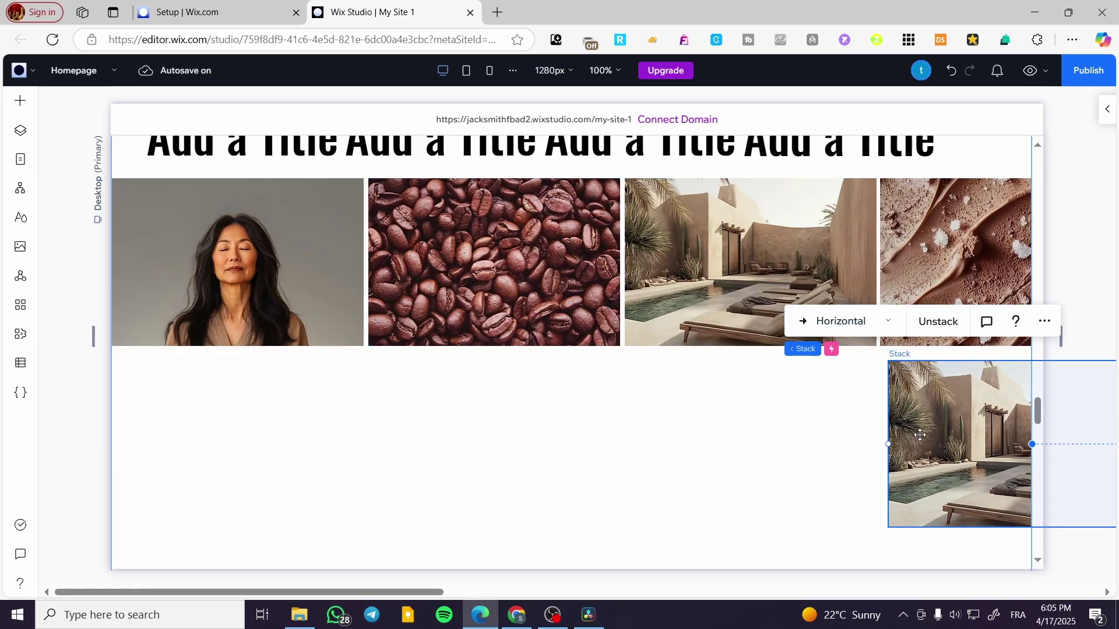
{"action": "left_click_drag", "start_coordinate": [925, 434], "coordinate": [961, 434]}
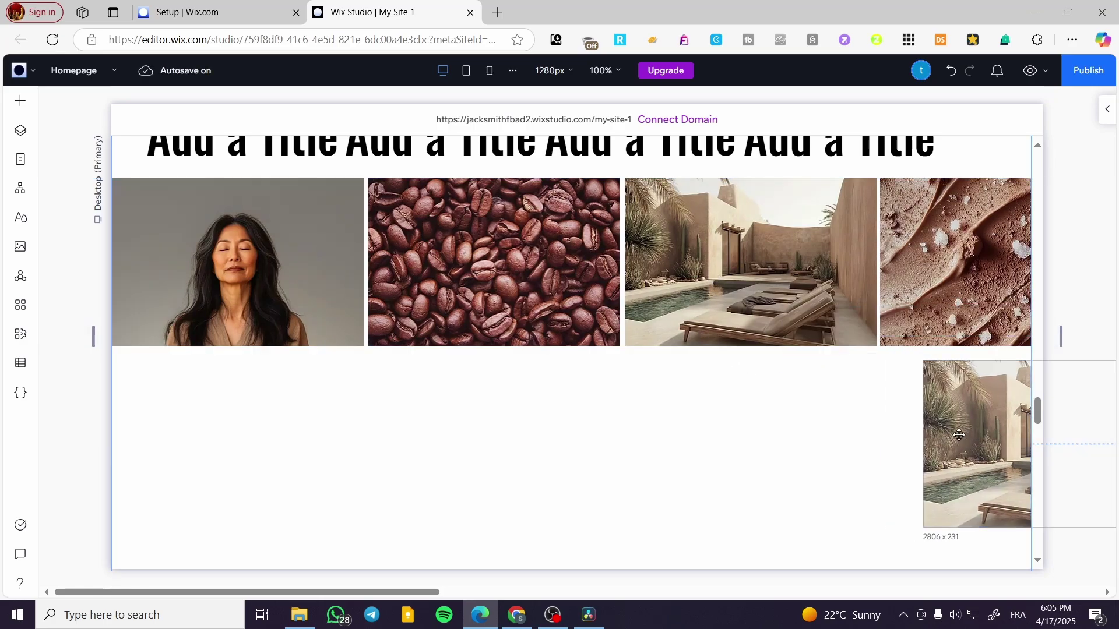
{"action": "left_click", "coordinate": [671, 287]}
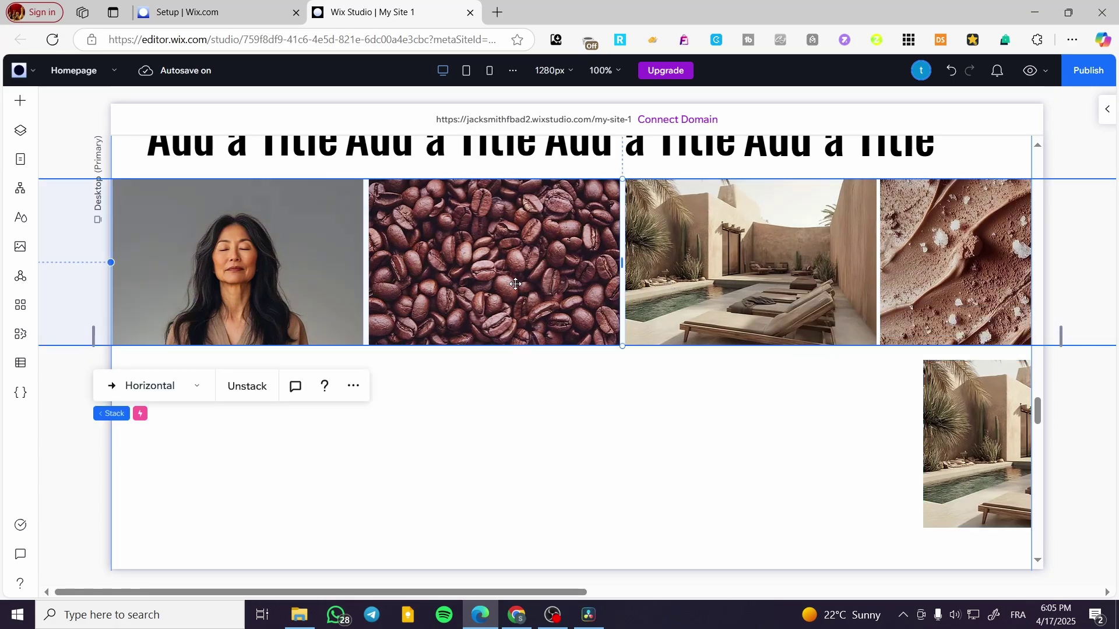
{"action": "key", "text": "Escape"}
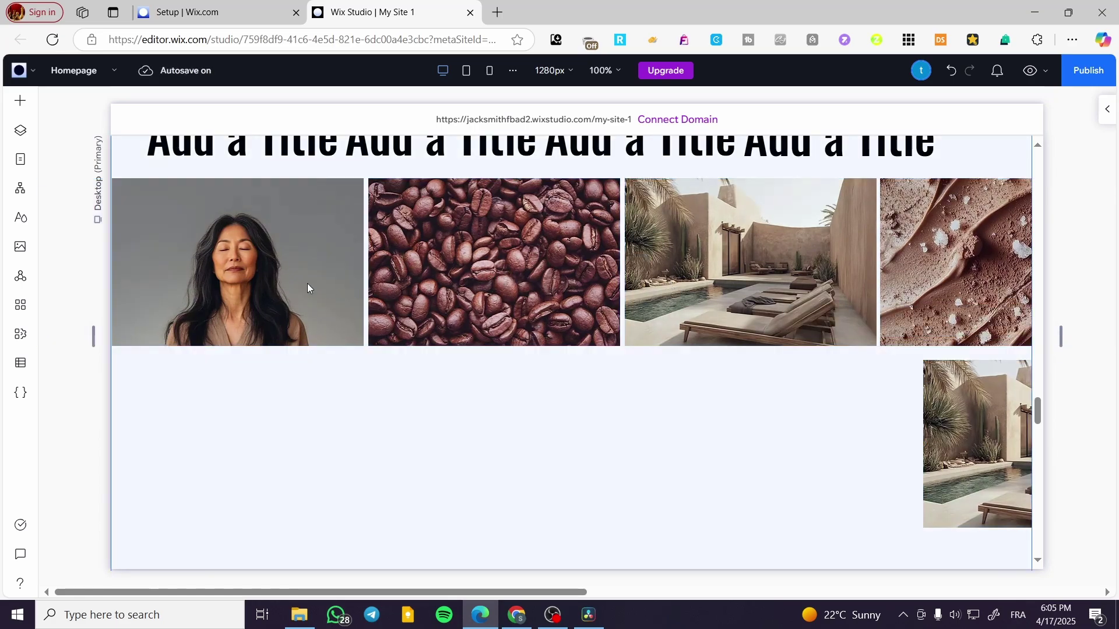
Step: Paste another copy of the animated image stack and line it up end to end with the shifted copy in the lower row
{"action": "left_click", "coordinate": [583, 390]}
{"action": "left_click", "coordinate": [712, 287]}
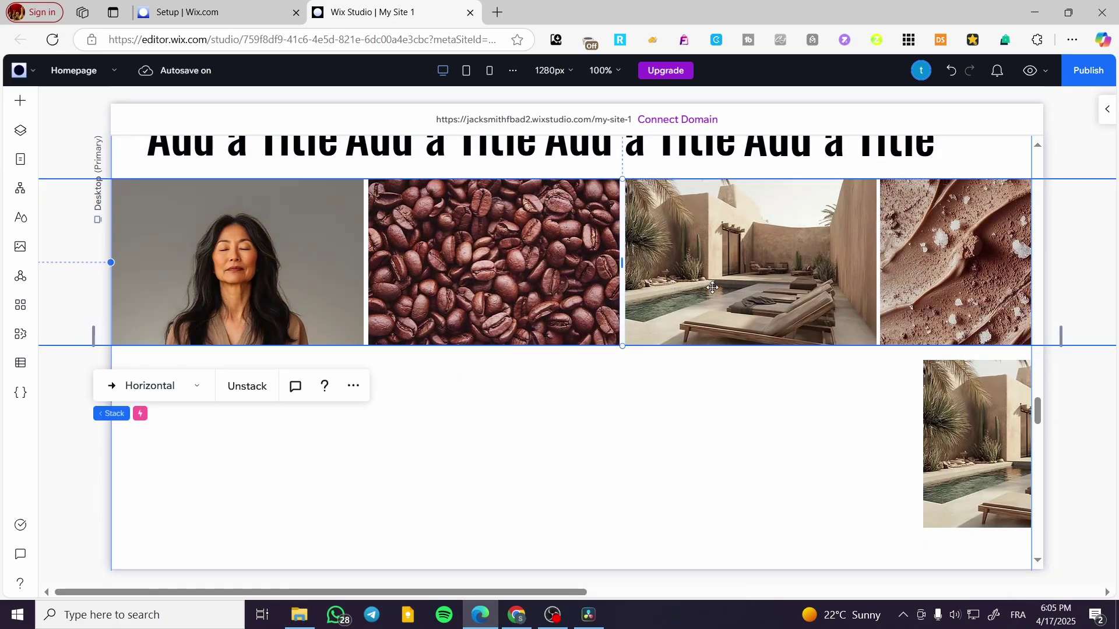
{"action": "left_click_drag", "start_coordinate": [712, 287], "coordinate": [722, 273]}
{"action": "left_click_drag", "start_coordinate": [677, 349], "coordinate": [652, 368]}
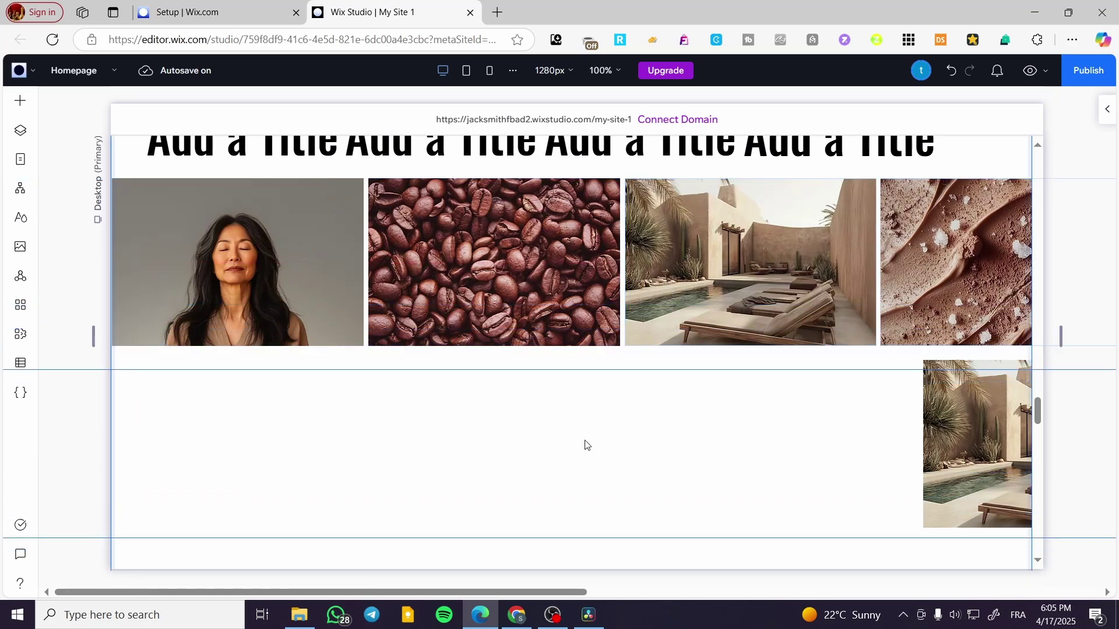
{"action": "key", "text": "ctrl+v"}
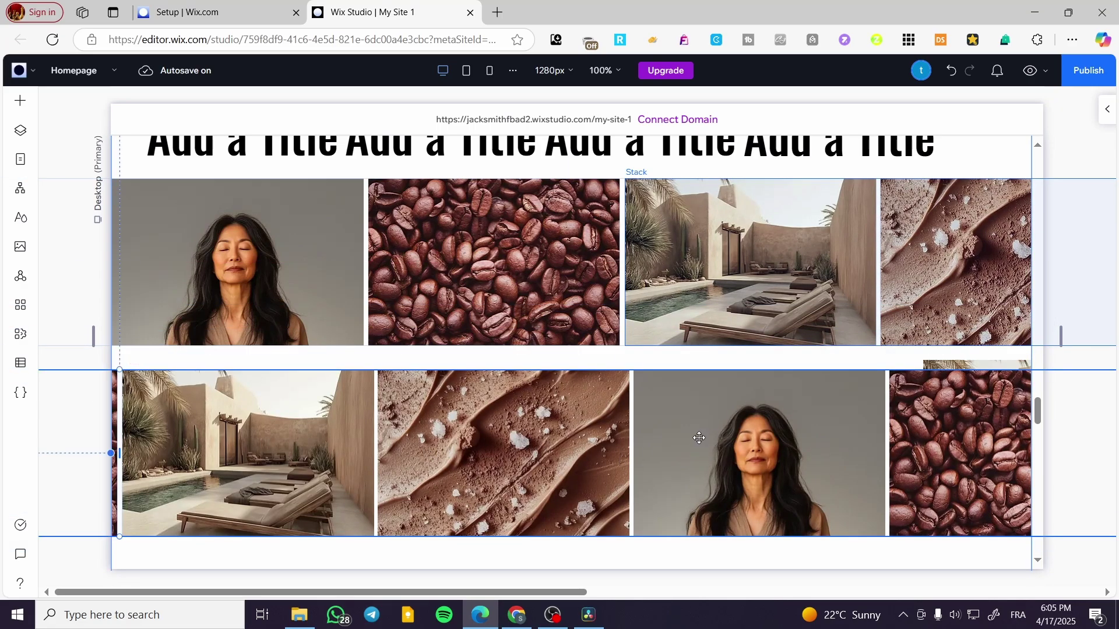
{"action": "left_click_drag", "start_coordinate": [692, 432], "coordinate": [480, 429]}
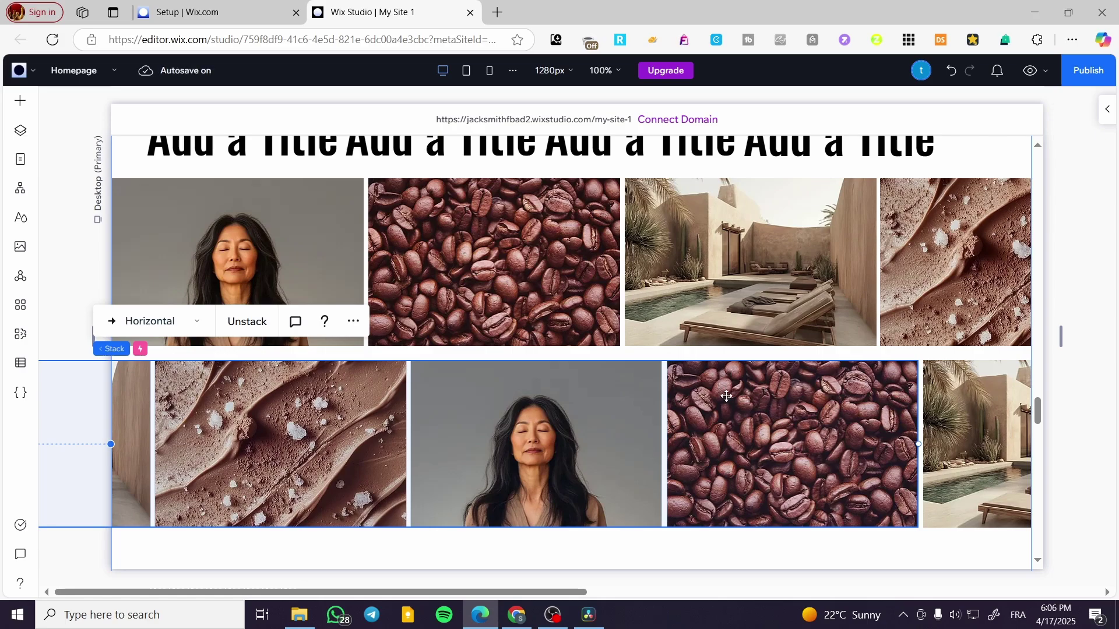
Step: Combine the two lower-row image stacks into one stack and add a Cross loop animation to it
{"action": "left_click", "coordinate": [985, 450]}
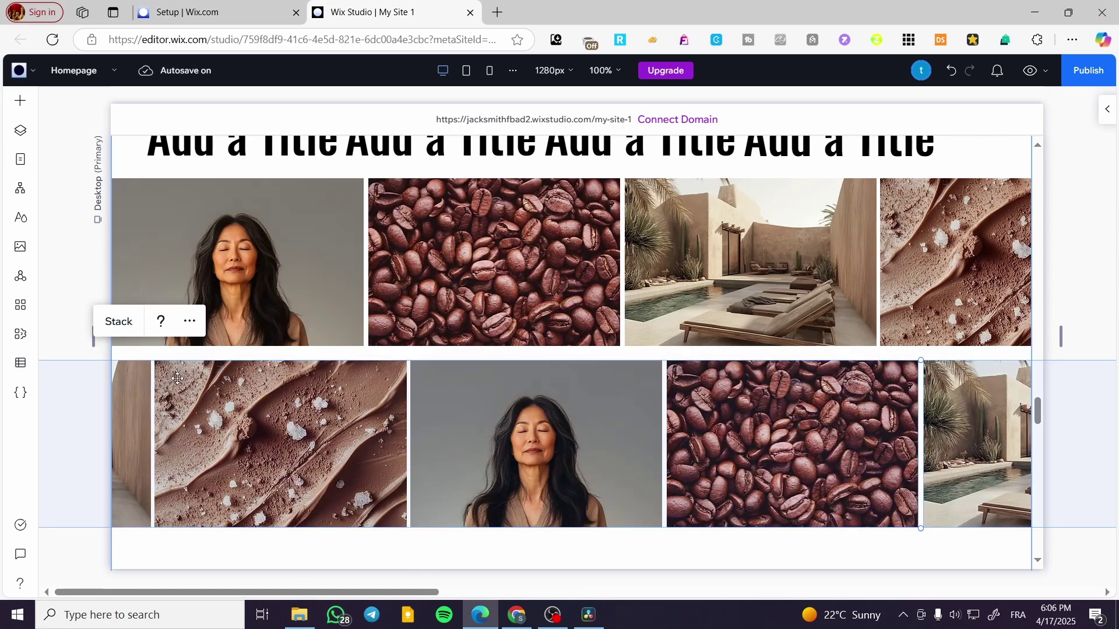
{"action": "left_click", "coordinate": [148, 426]}
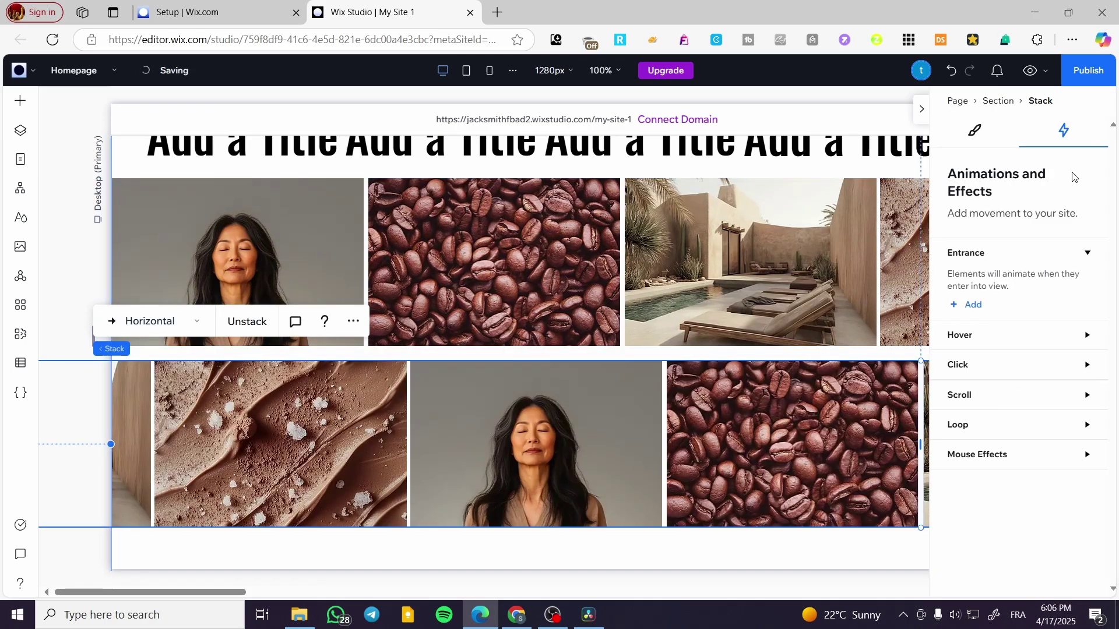
{"action": "left_click", "coordinate": [1000, 431]}
{"action": "left_click", "coordinate": [976, 465]}
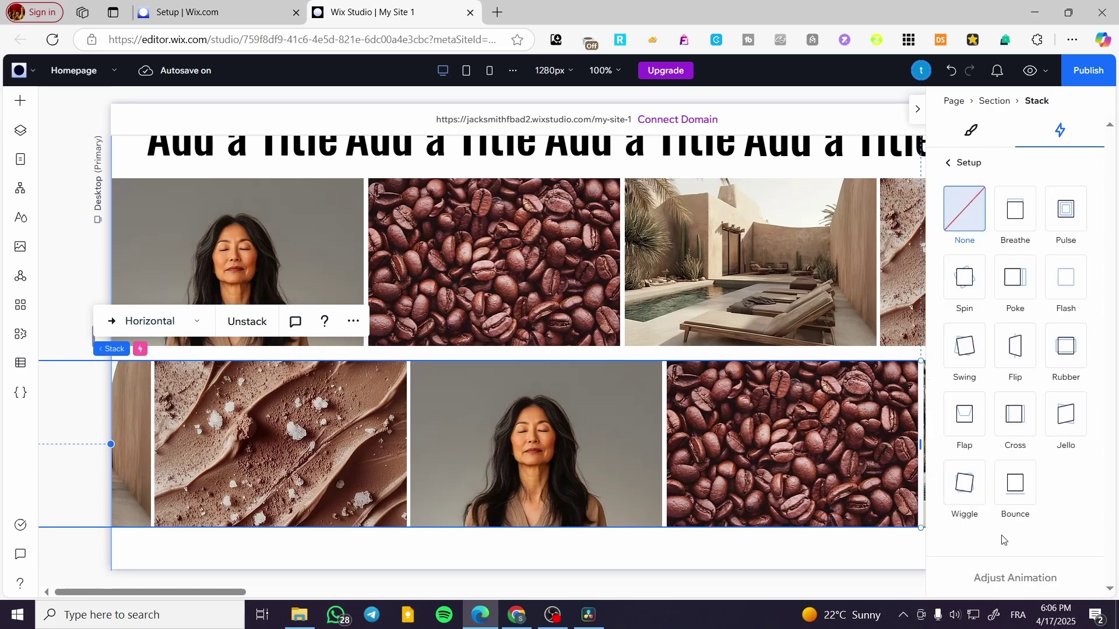
{"action": "left_click", "coordinate": [1021, 430]}
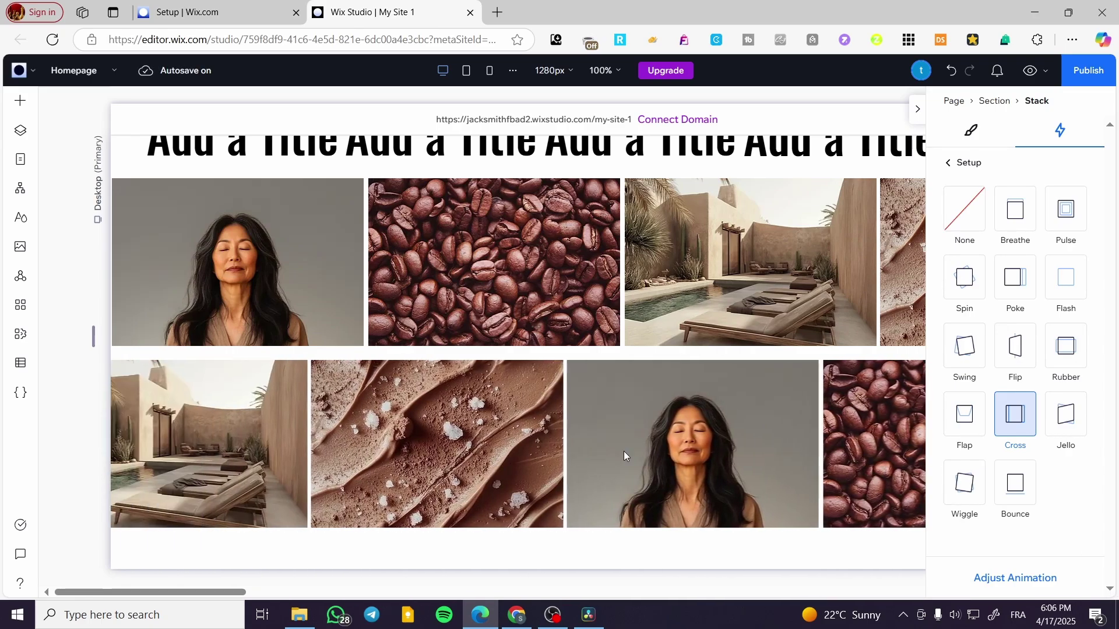
{"action": "left_click", "coordinate": [913, 110]}
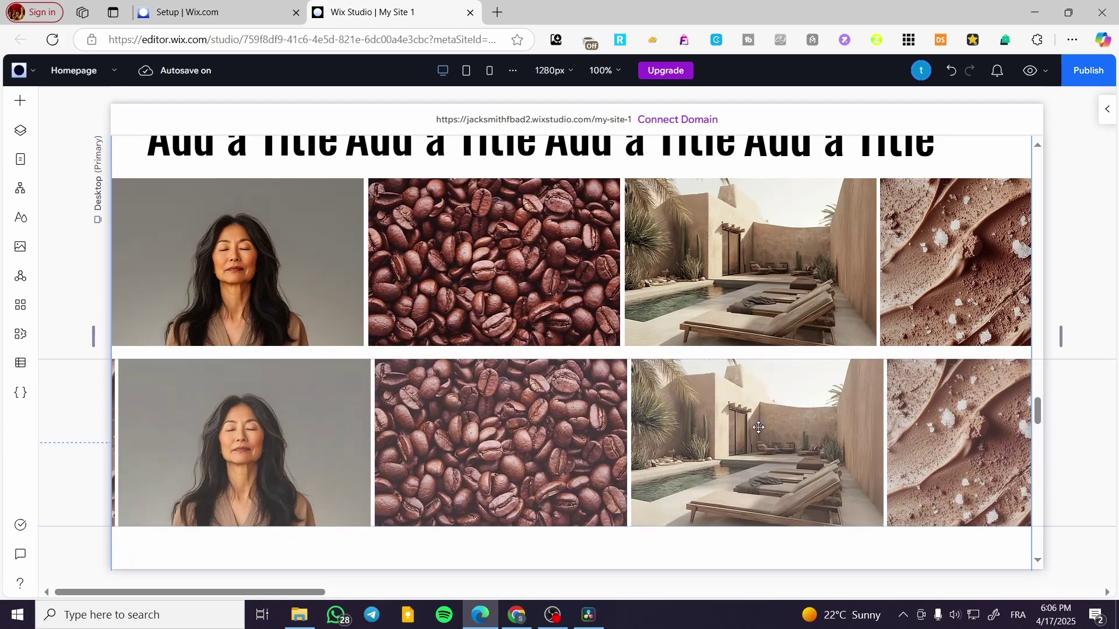
Step: Position two lower-row image stacks end to end and combine them into one longer stack
{"action": "left_click_drag", "start_coordinate": [419, 433], "coordinate": [499, 477]}
{"action": "left_click_drag", "start_coordinate": [962, 446], "coordinate": [383, 435]}
{"action": "left_click_drag", "start_coordinate": [739, 439], "coordinate": [888, 435]}
{"action": "left_click", "coordinate": [727, 425]}
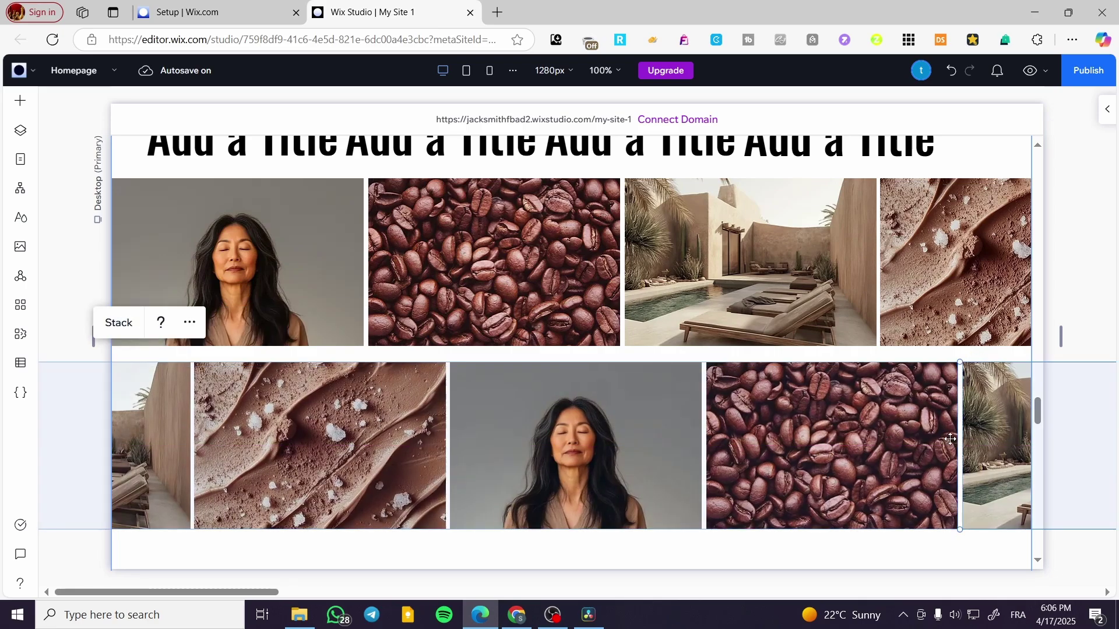
{"action": "left_click", "coordinate": [728, 426]}
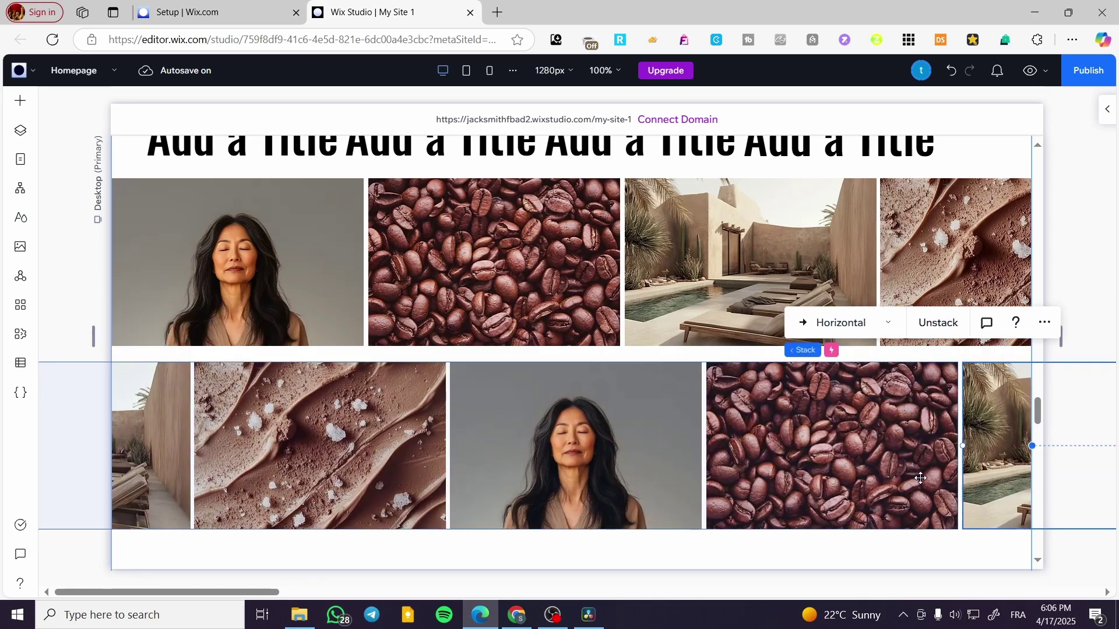
{"action": "left_click", "coordinate": [836, 426]}
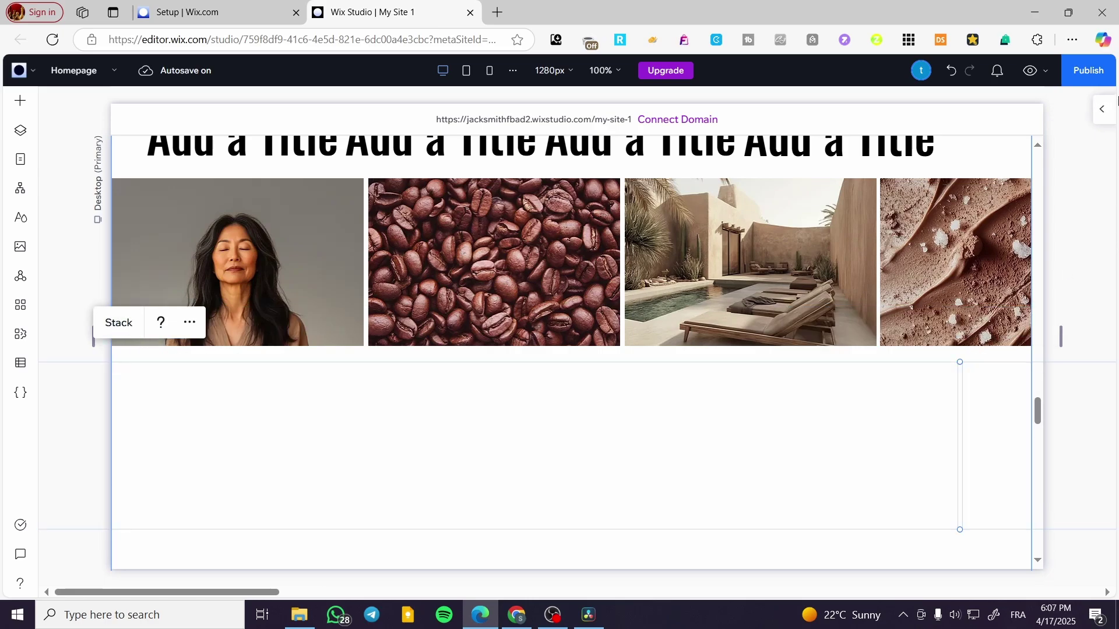
Step: Add a Cross loop animation to the longer combined stack and open the animation's adjustment settings
{"action": "left_click", "coordinate": [1107, 109]}
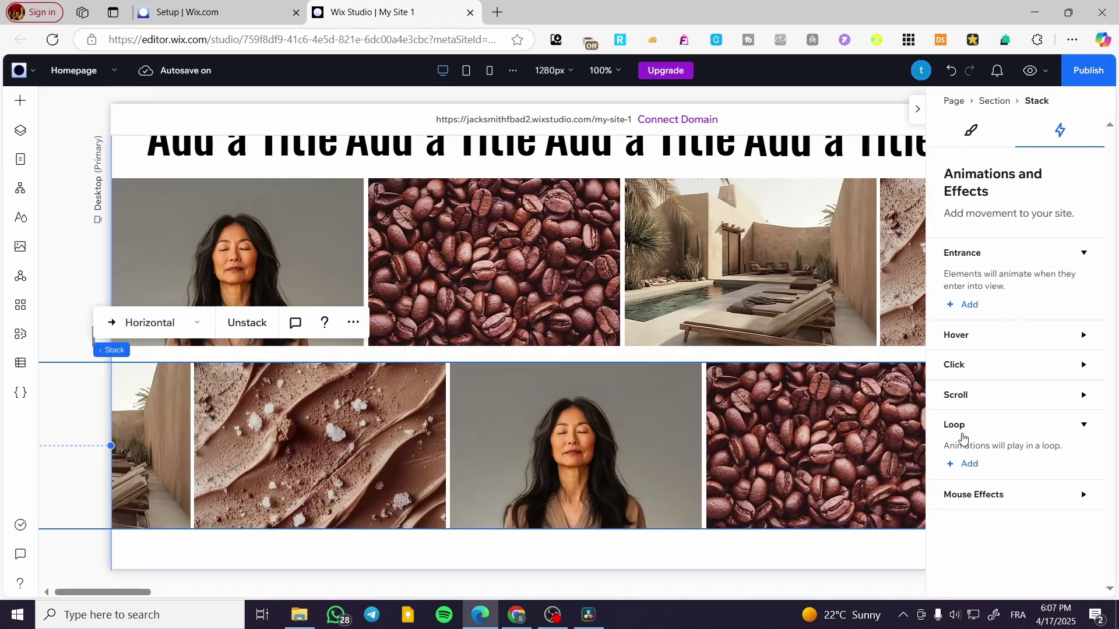
{"action": "left_click", "coordinate": [969, 464]}
{"action": "left_click", "coordinate": [1015, 414]}
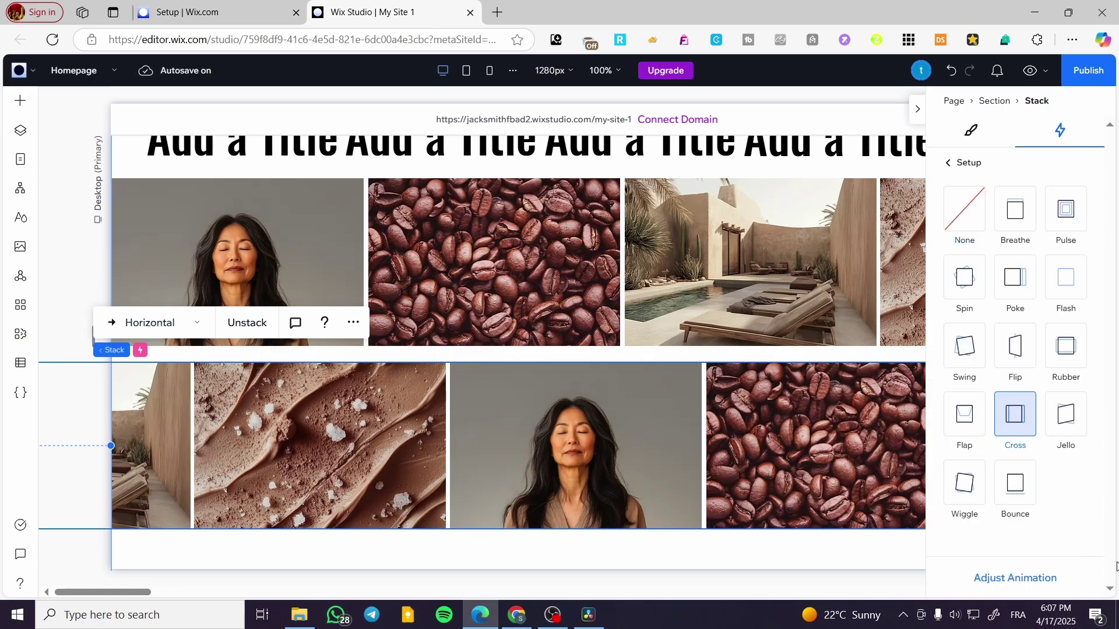
{"action": "left_click", "coordinate": [1029, 577]}
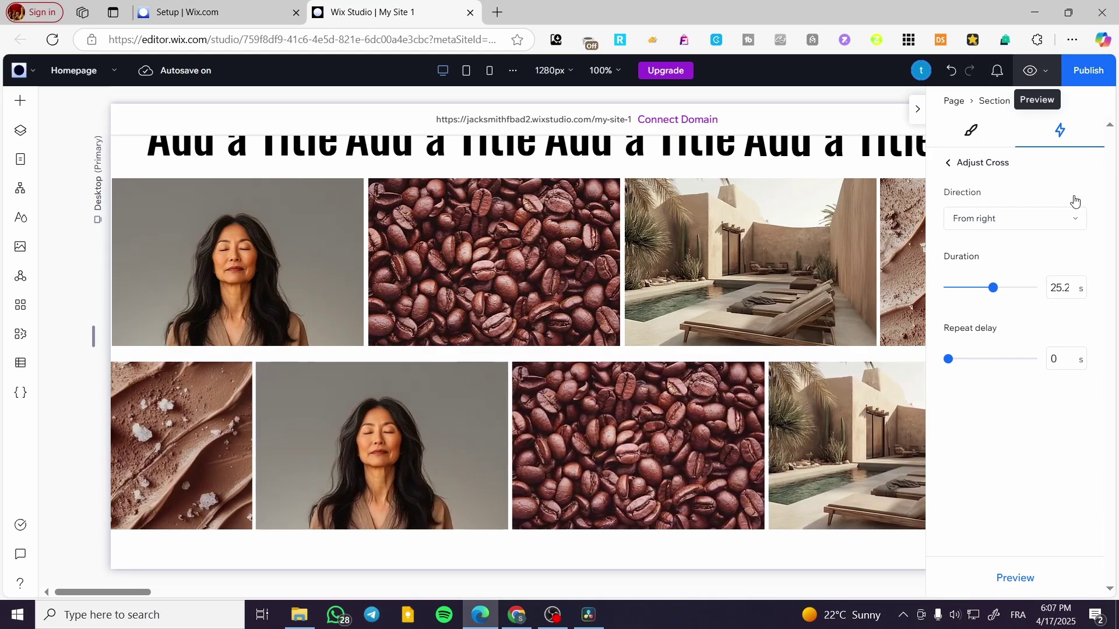
Step: Preview the site to check the lower row's loop, then return to the editor and replay its Cross animation
{"action": "key", "text": "ctrl+shift+p"}
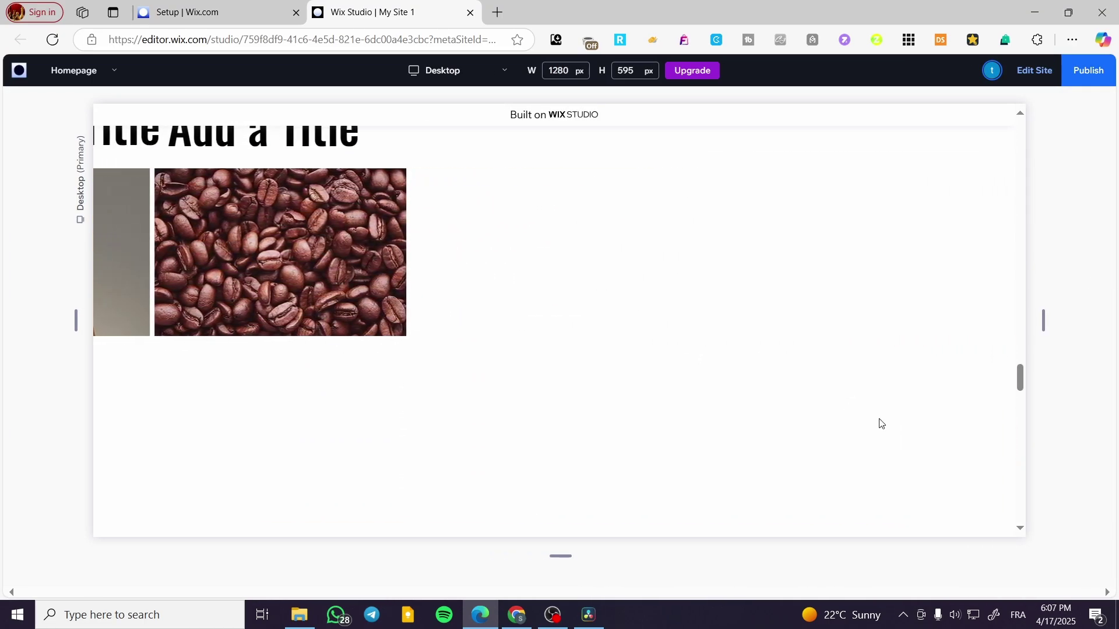
{"action": "key", "text": "ctrl+shift+p"}
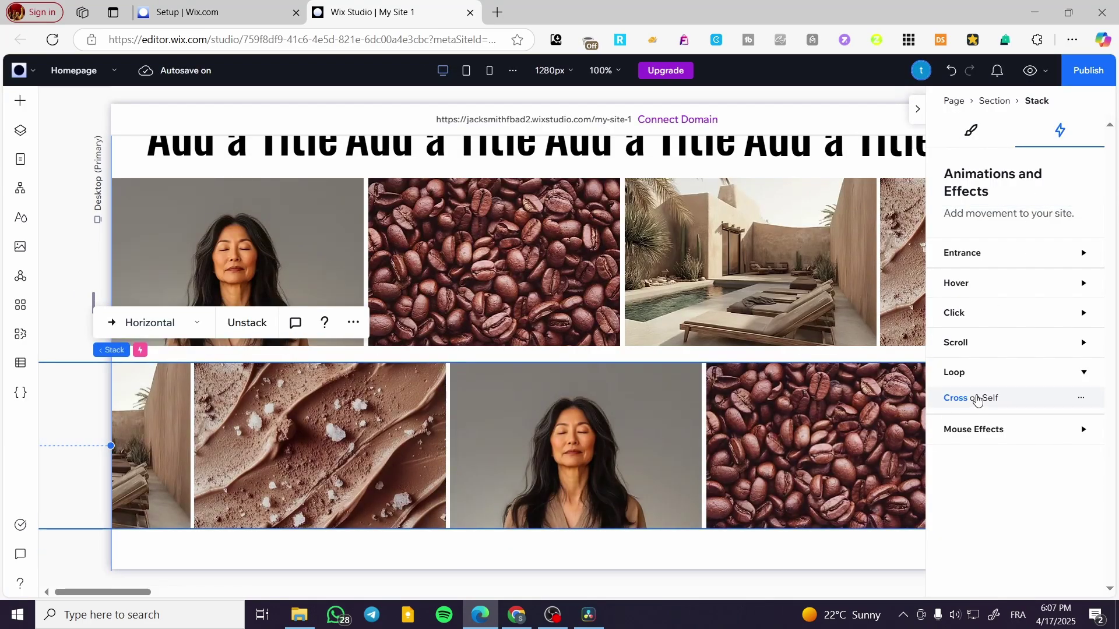
{"action": "left_click", "coordinate": [977, 402]}
{"action": "left_click", "coordinate": [1009, 579]}
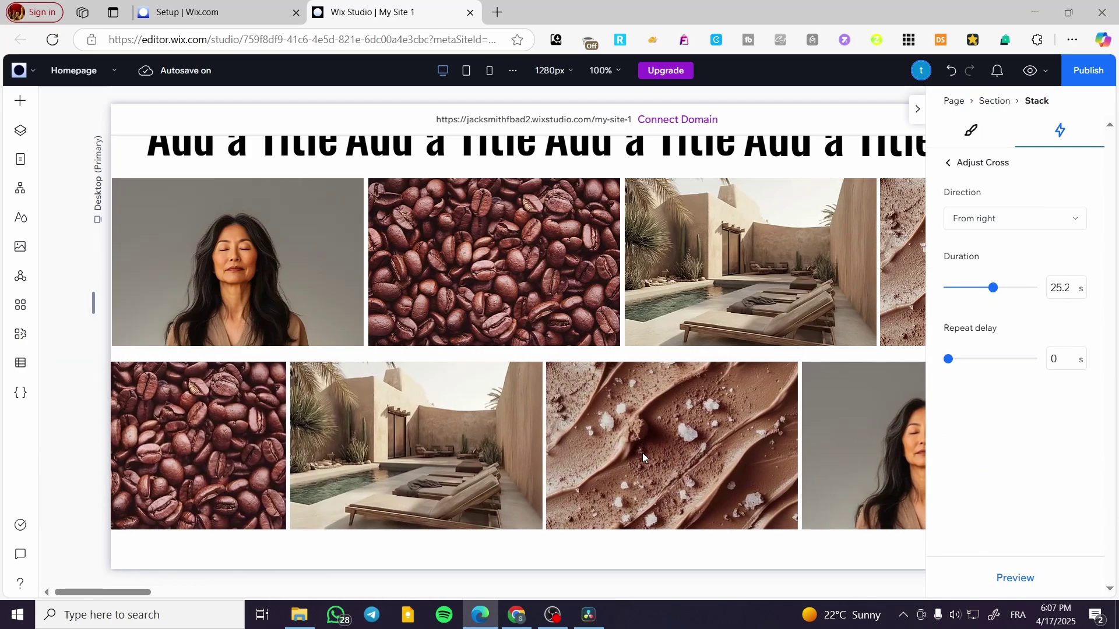
Step: Select the nested image stack, preview all the scrolling rows again, return to editing and dismiss the publish prompt
{"action": "left_click", "coordinate": [642, 452]}
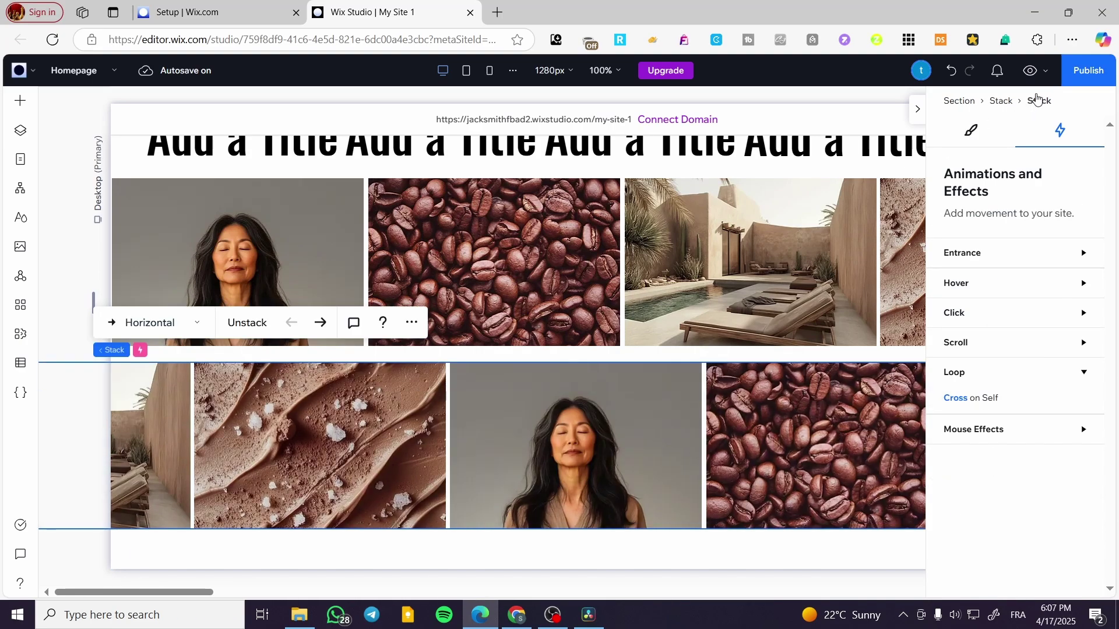
{"action": "left_click", "coordinate": [1031, 70]}
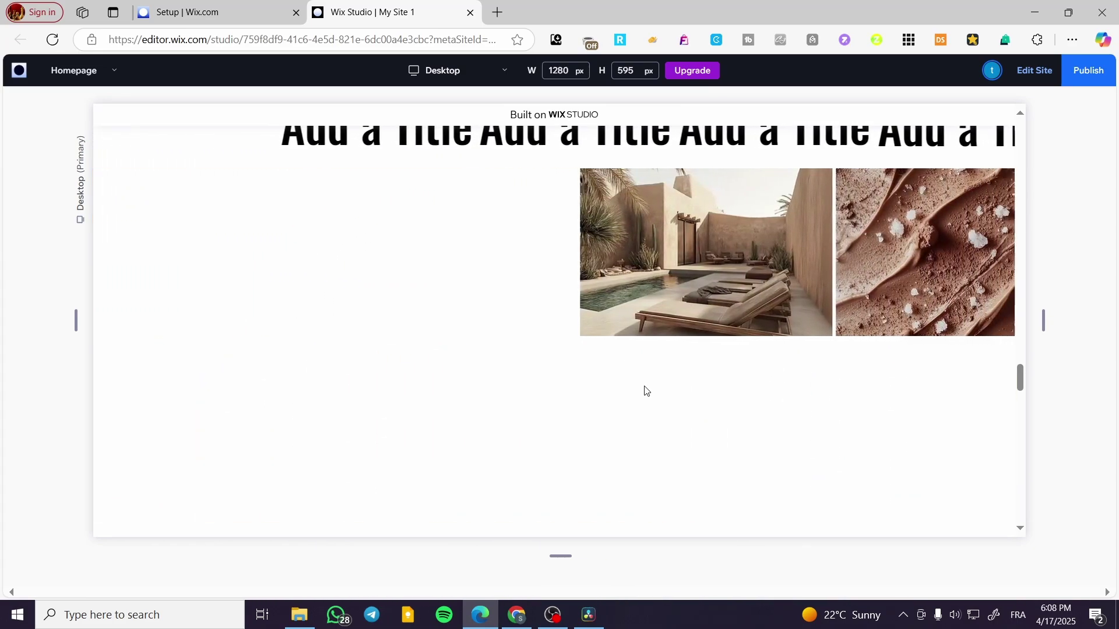
{"action": "scroll", "coordinate": [862, 276], "scroll_direction": "up", "scroll_amount": 1}
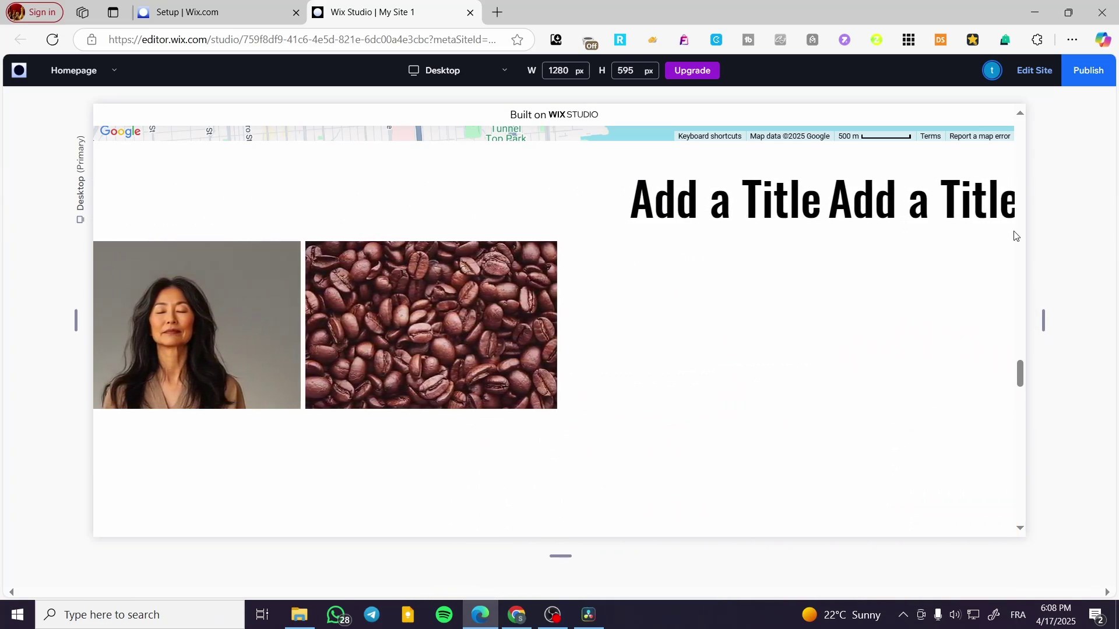
{"action": "key", "text": "ctrl+p"}
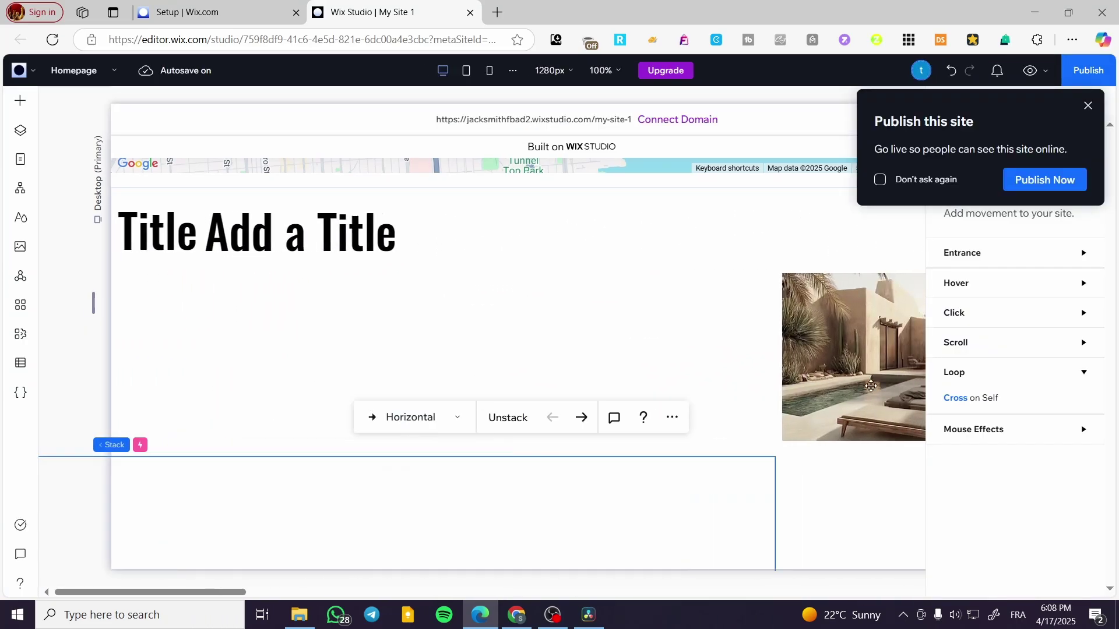
{"action": "left_click", "coordinate": [1088, 106]}
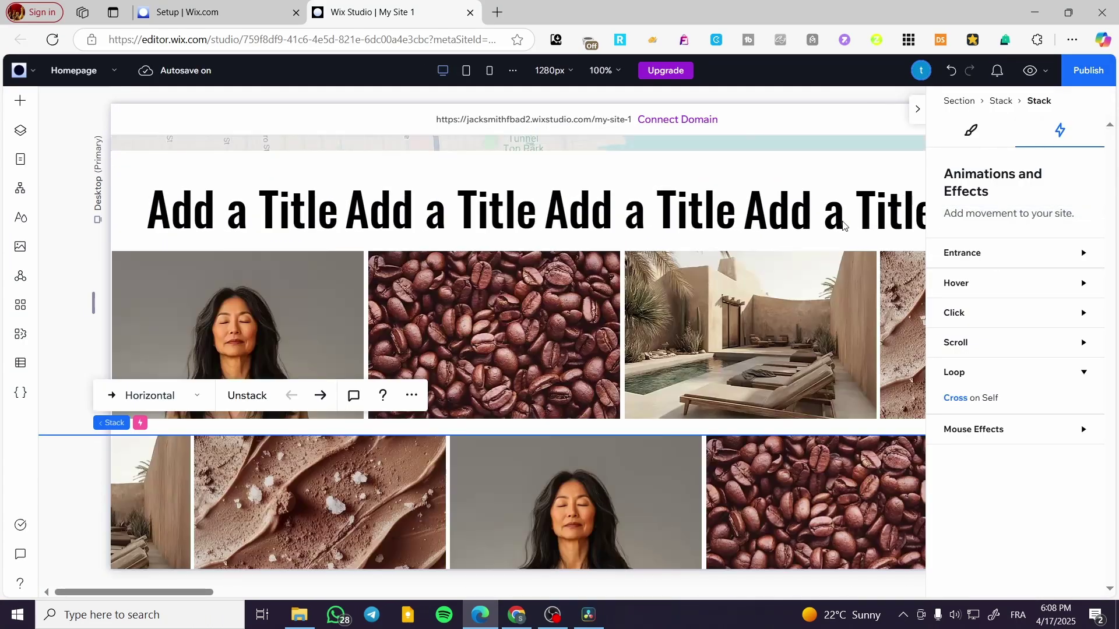
Step: Open the Elfsight website at elfsight.com in a new browser tab
{"action": "left_click", "coordinate": [497, 12]}
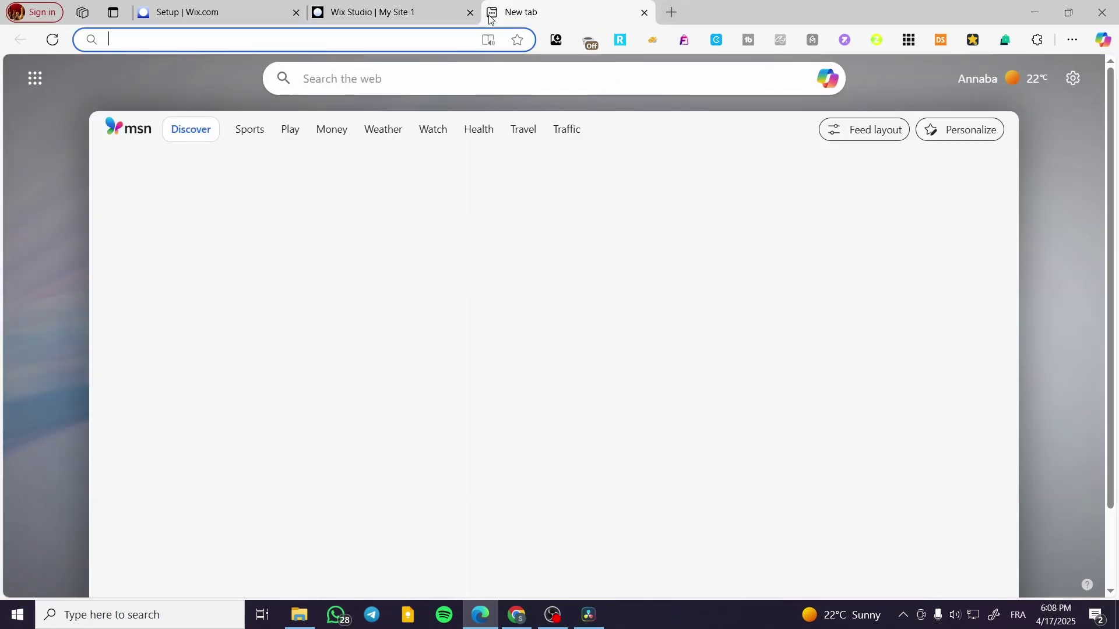
{"action": "type", "text": "elsight"}
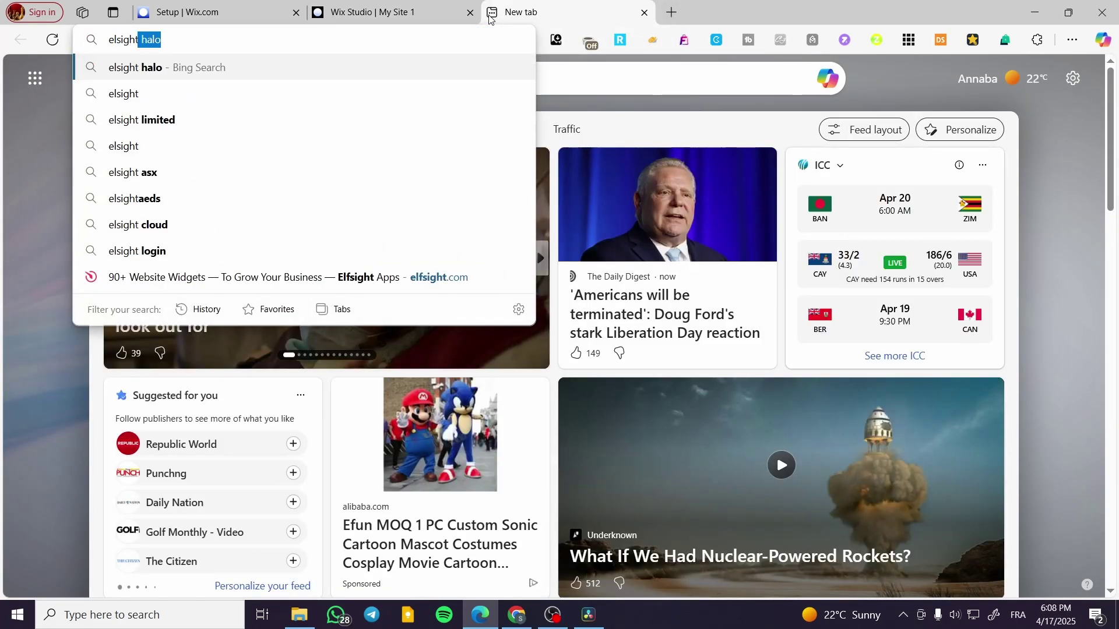
{"action": "key", "text": "Right"}
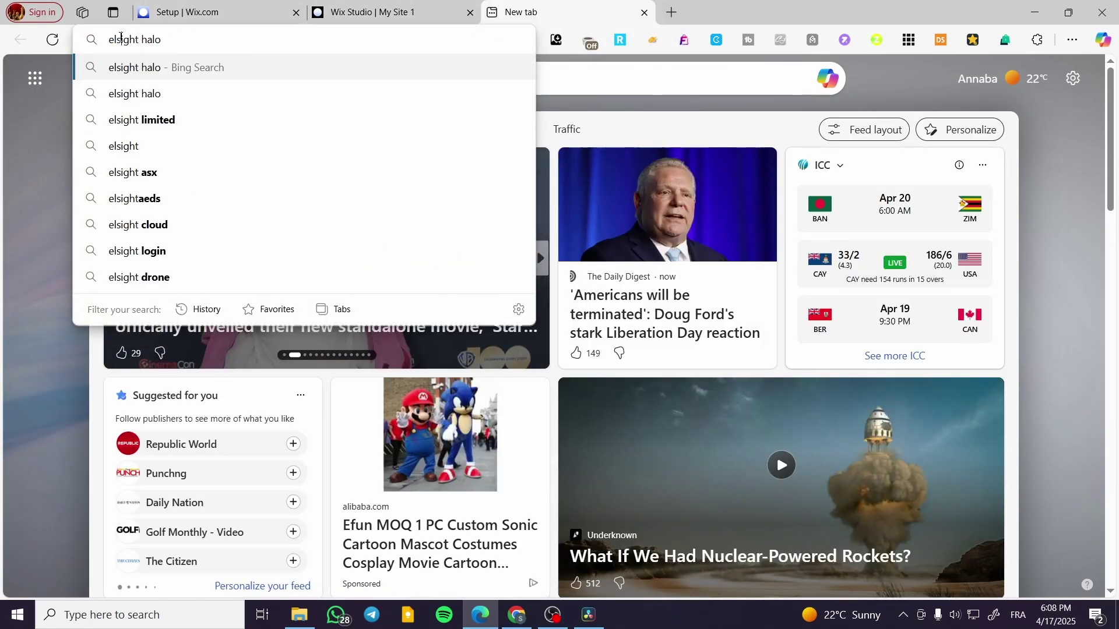
{"action": "type", "text": "f"}
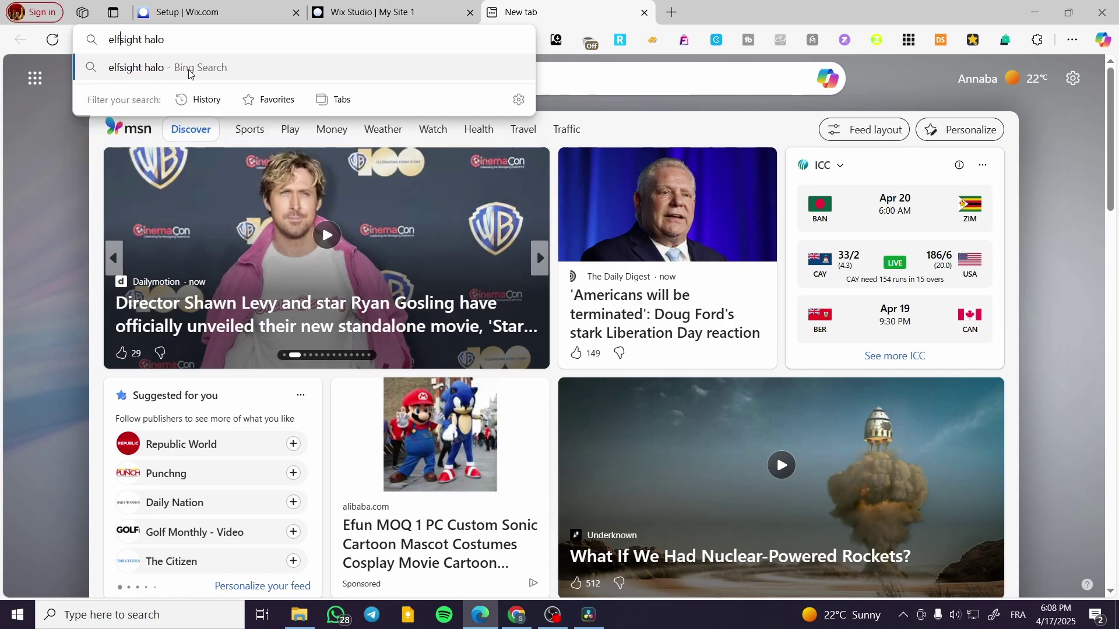
{"action": "key", "text": "BackSpace"}
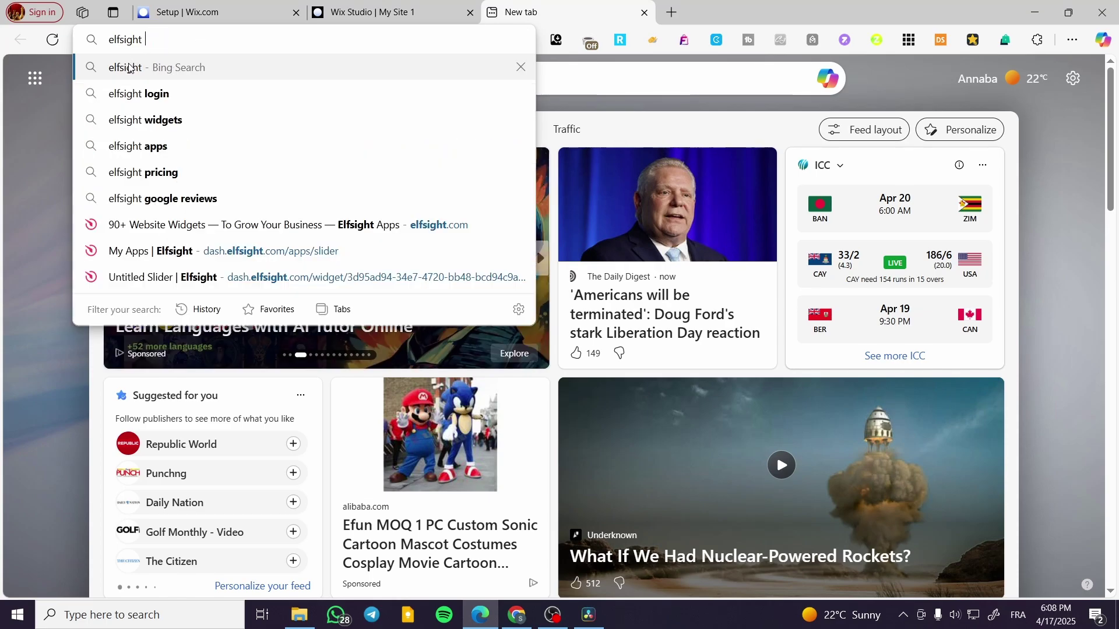
{"action": "left_click", "coordinate": [181, 224]}
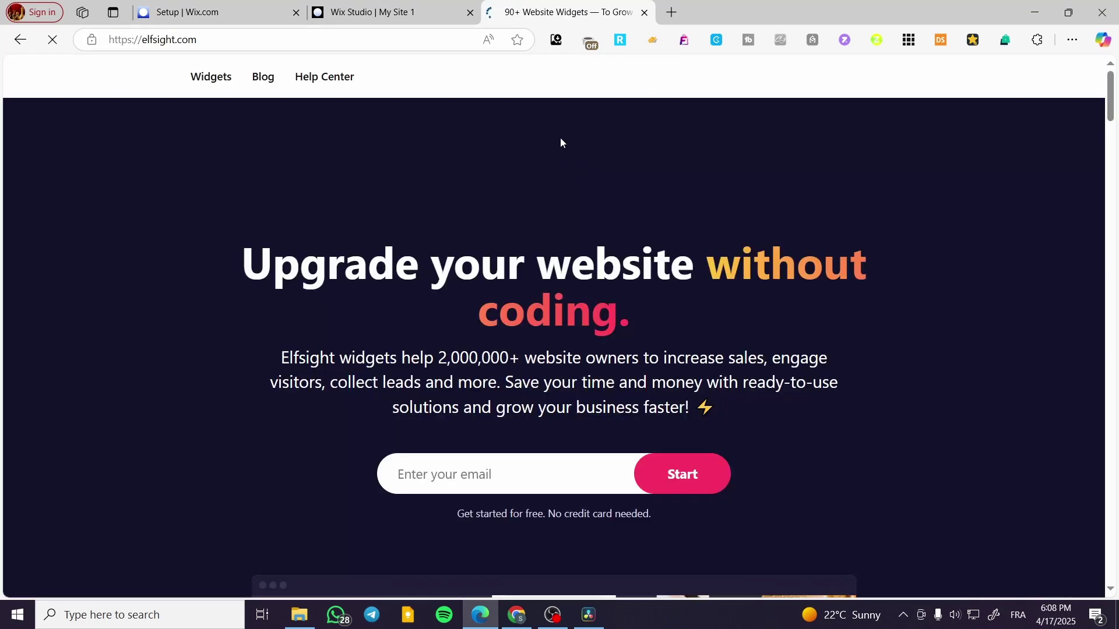
{"action": "left_click", "coordinate": [368, 11]}
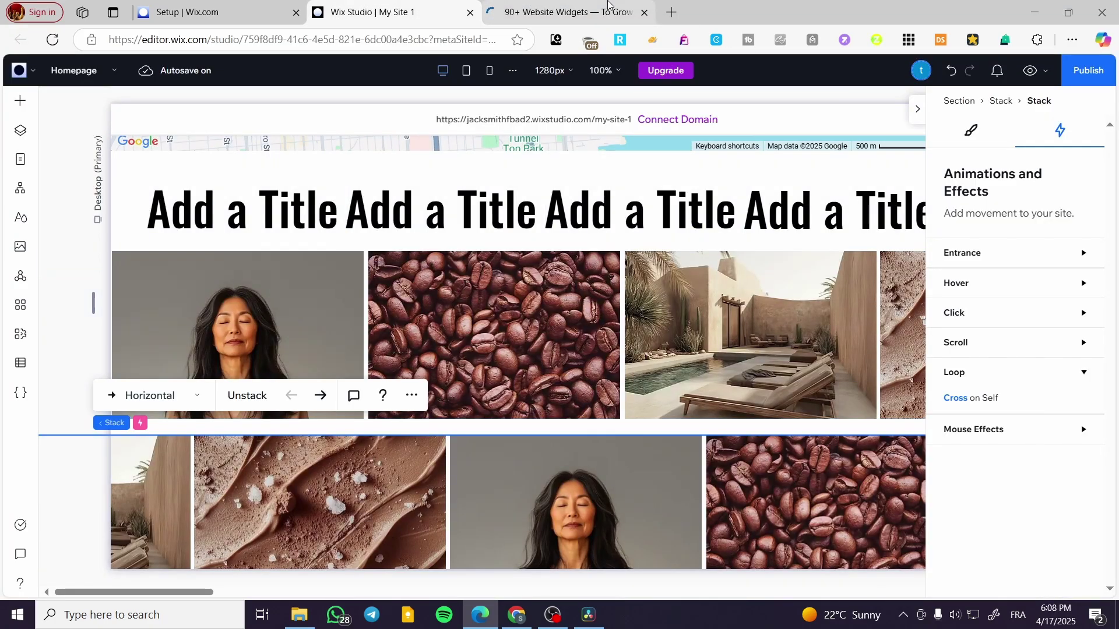
{"action": "left_click", "coordinate": [562, 11]}
Step: Examine the Elfsight Logo Showcase widget page for its scrolling logo examples and widget editor
{"action": "mouse_move", "coordinate": [200, 84]}
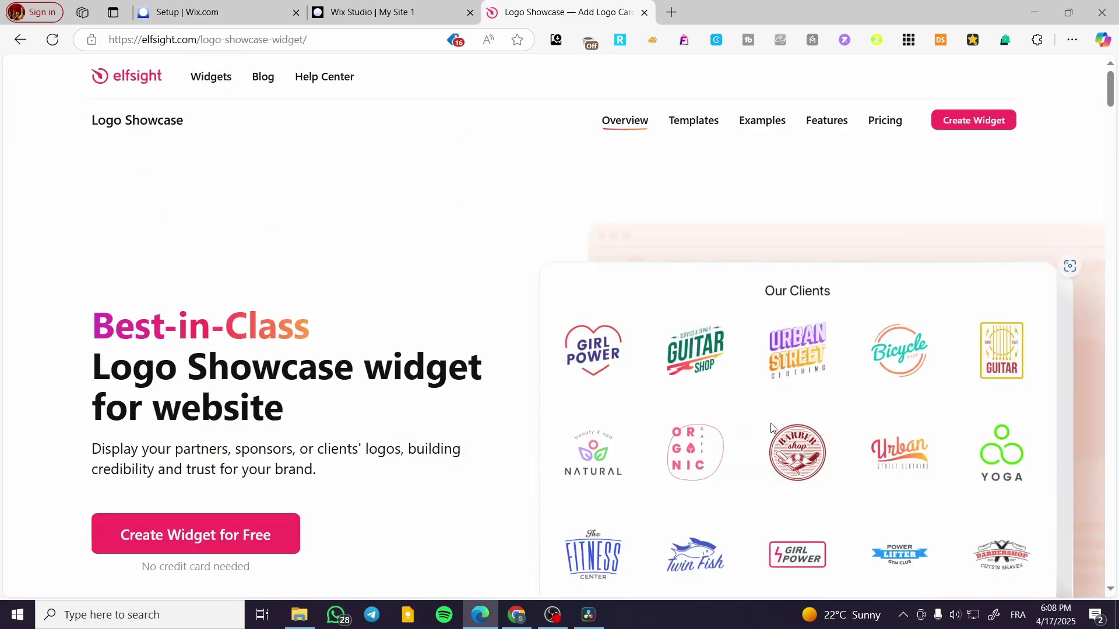
{"action": "scroll", "coordinate": [341, 398], "scroll_direction": "down", "scroll_amount": 7}
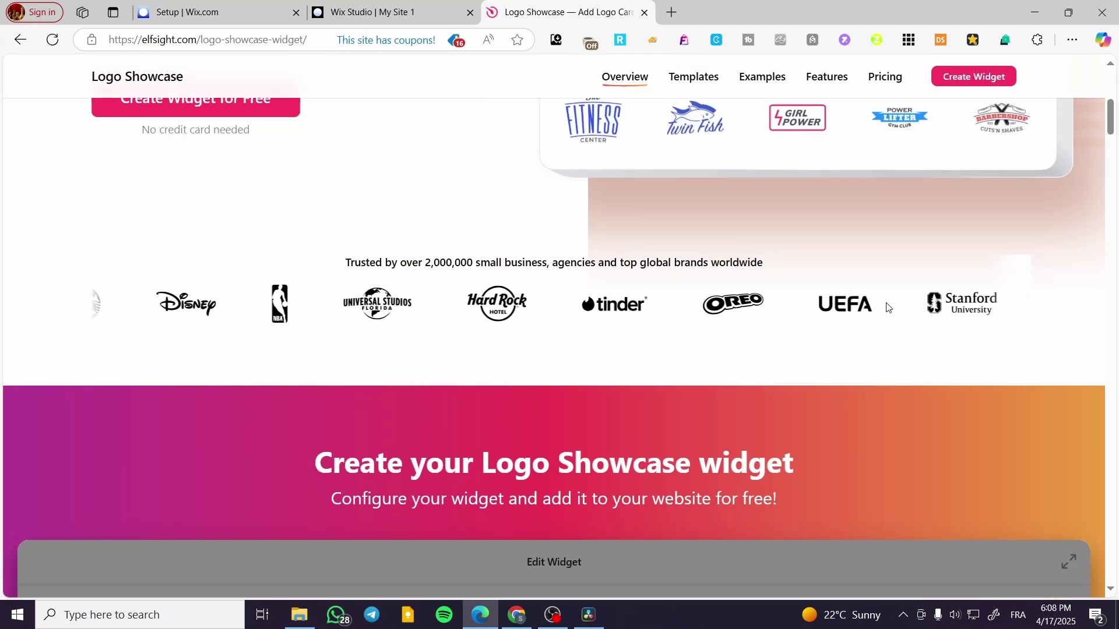
{"action": "scroll", "coordinate": [561, 341], "scroll_direction": "down", "scroll_amount": 3}
{"action": "scroll", "coordinate": [561, 341], "scroll_direction": "down", "scroll_amount": 4}
Step: Open the existing Untitled Logo Showcase widget in the Elfsight editor to view its scrolling images, and return to Wix Studio
{"action": "left_click", "coordinate": [583, 360]}
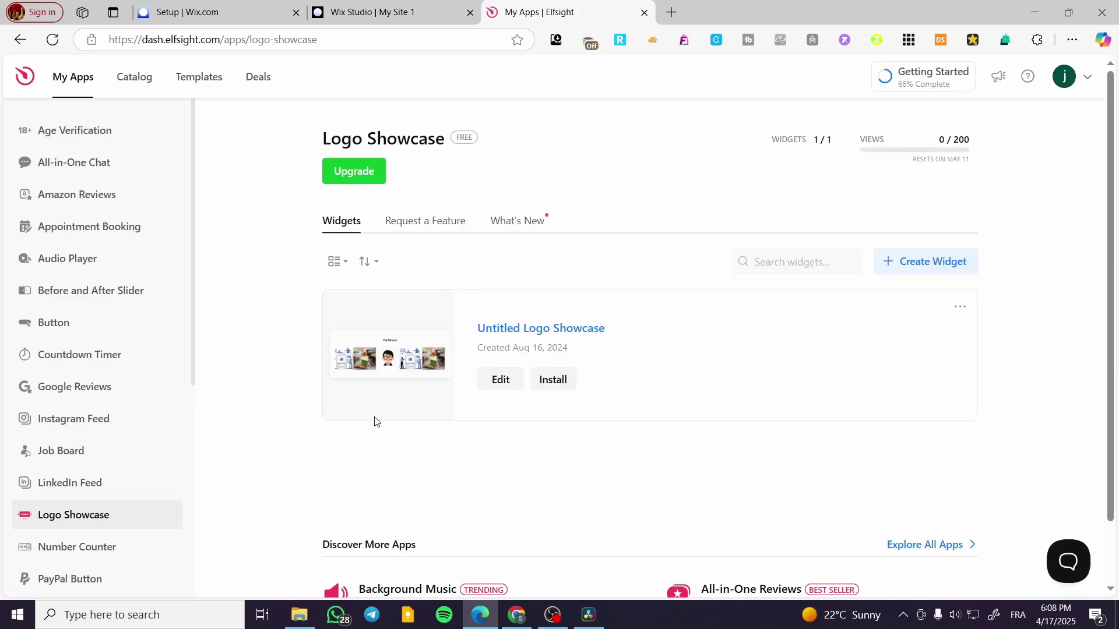
{"action": "left_click", "coordinate": [512, 387]}
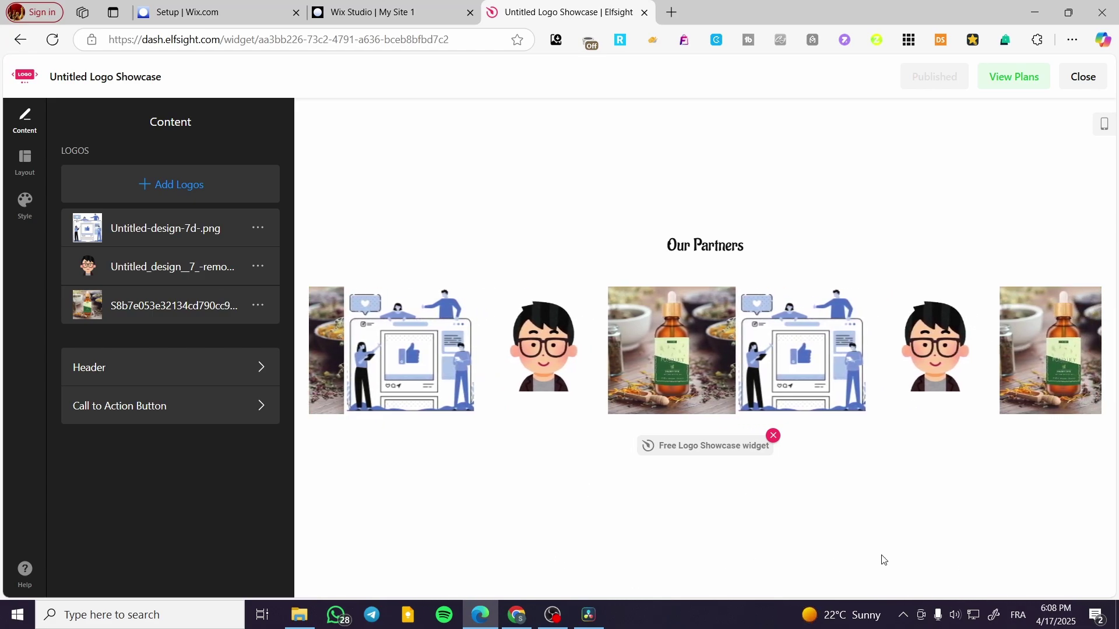
{"action": "left_click", "coordinate": [411, 14]}
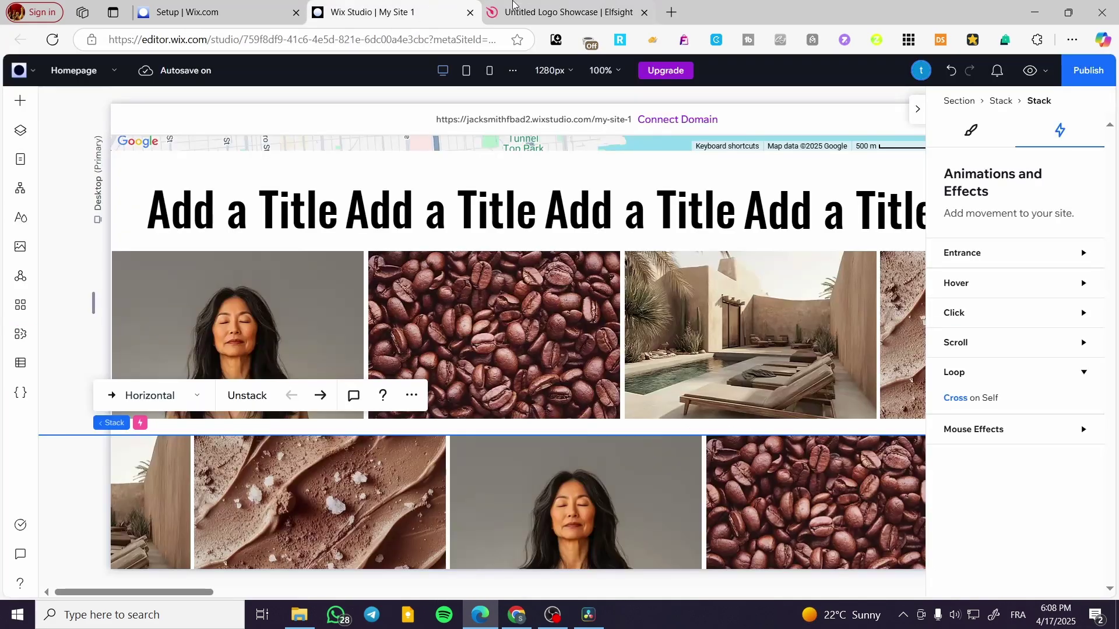
Step: Switch to the Elfsight widget editor, set the logo size to 122px, open the style settings and publish the changes
{"action": "left_click", "coordinate": [539, 10]}
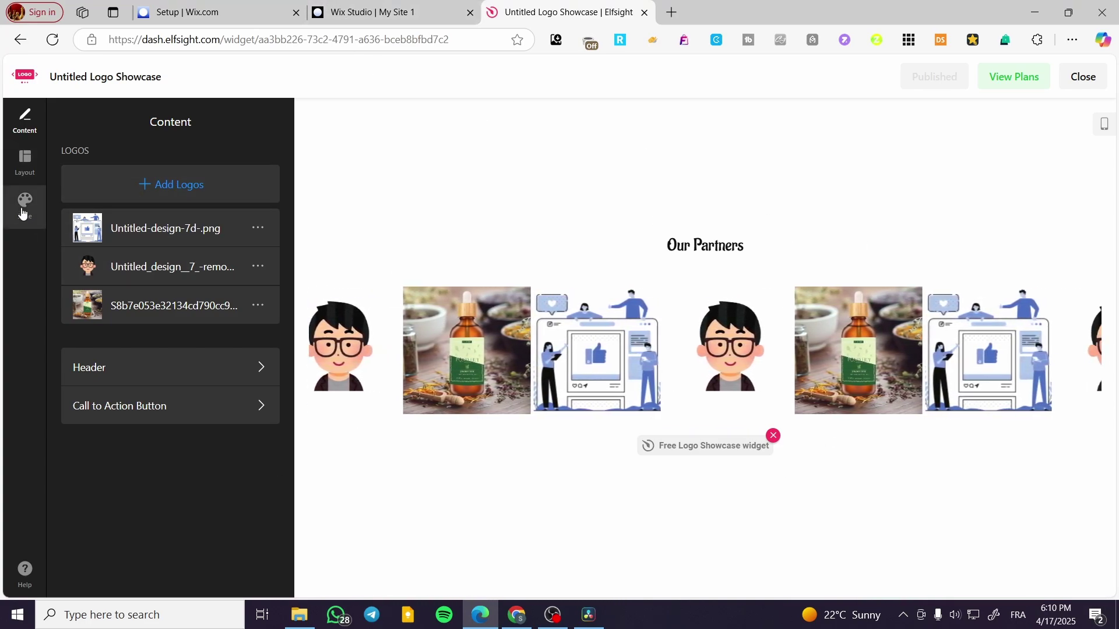
{"action": "left_click", "coordinate": [25, 164]}
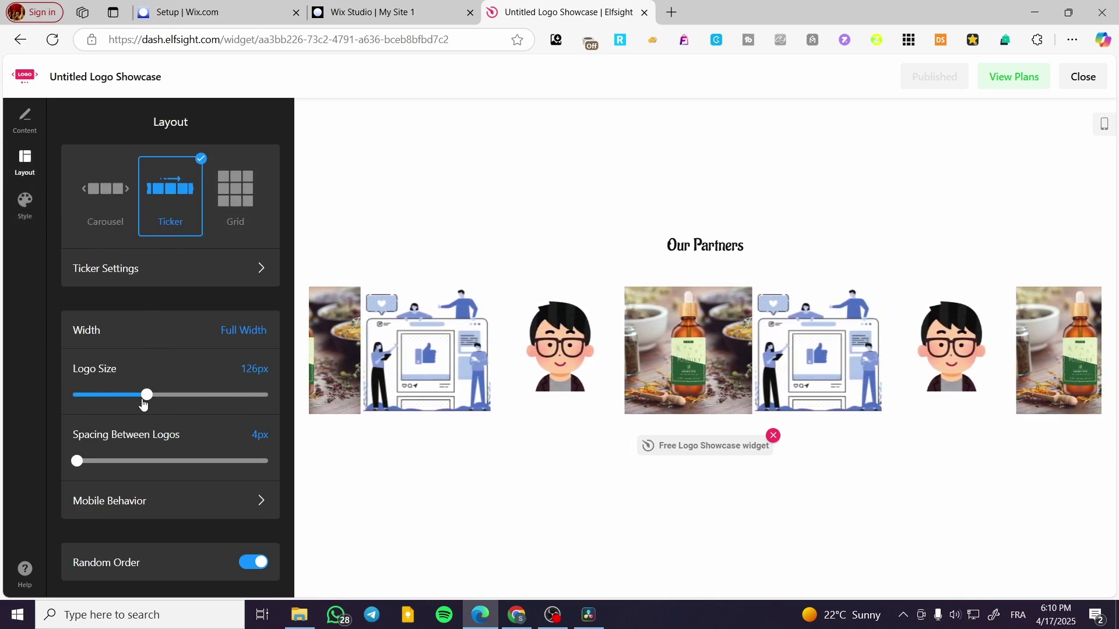
{"action": "left_click_drag", "start_coordinate": [146, 395], "coordinate": [159, 395]}
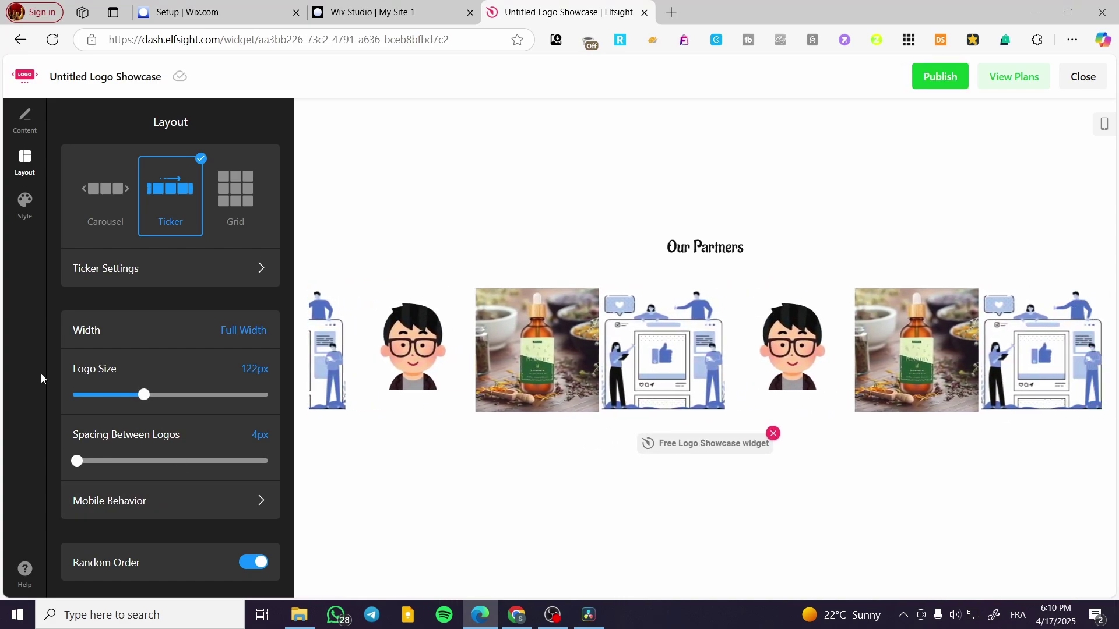
{"action": "left_click", "coordinate": [24, 205]}
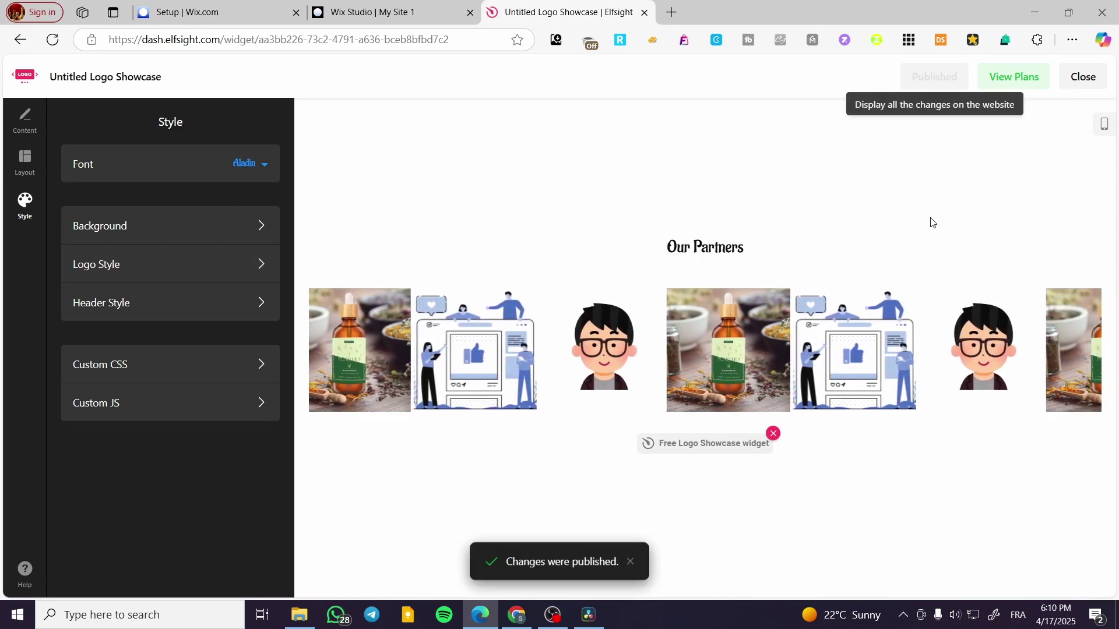
Step: Close the widget editor, copy the Untitled Logo Showcase embed code for installation, and return to Wix Studio
{"action": "left_click", "coordinate": [1105, 74]}
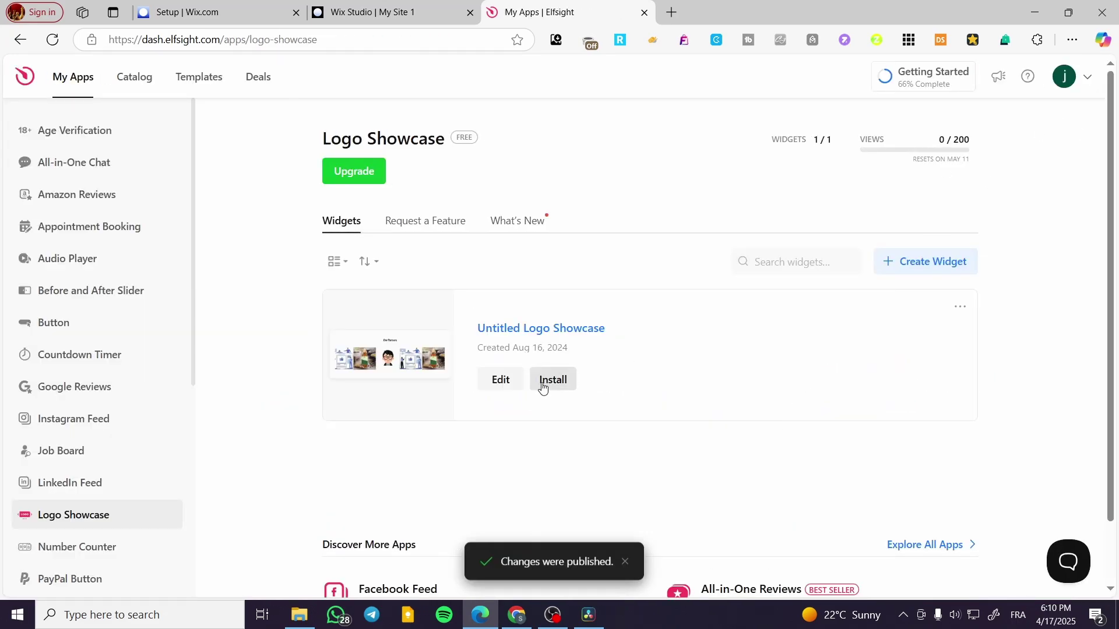
{"action": "left_click", "coordinate": [541, 388]}
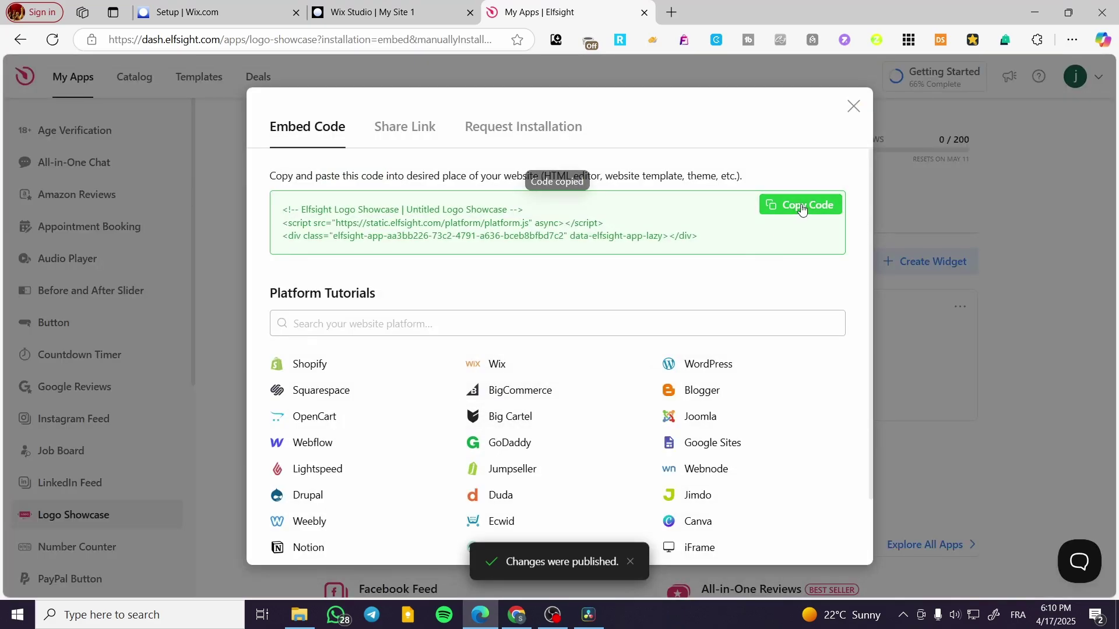
{"action": "left_click", "coordinate": [395, 3]}
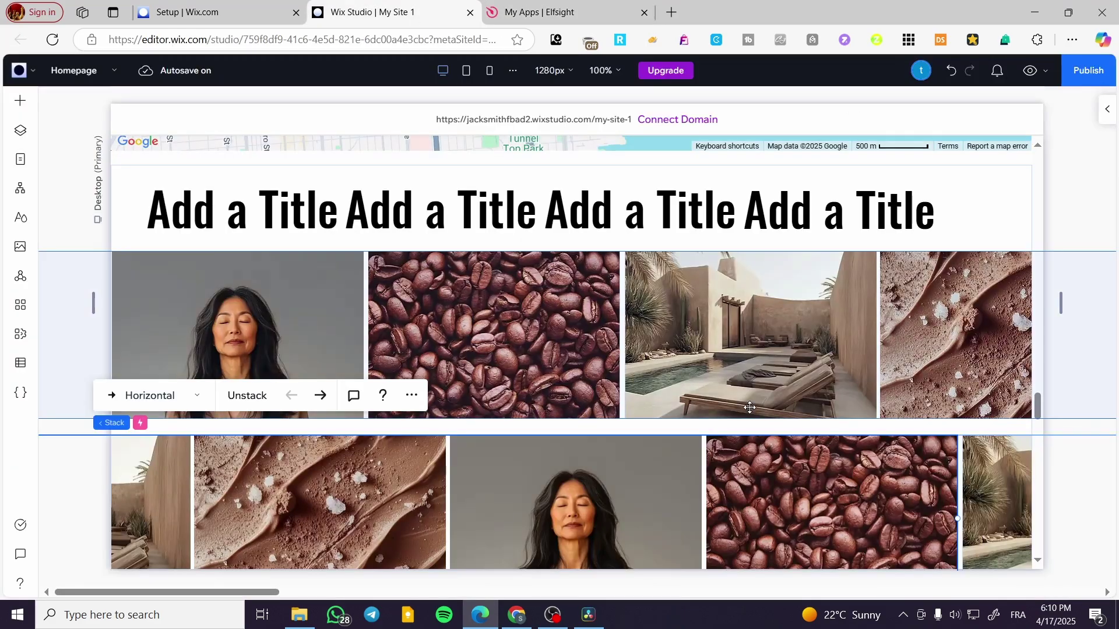
Step: Add a new blank section directly below the section with the scrolling image rows
{"action": "scroll", "coordinate": [589, 375], "scroll_direction": "down", "scroll_amount": 5}
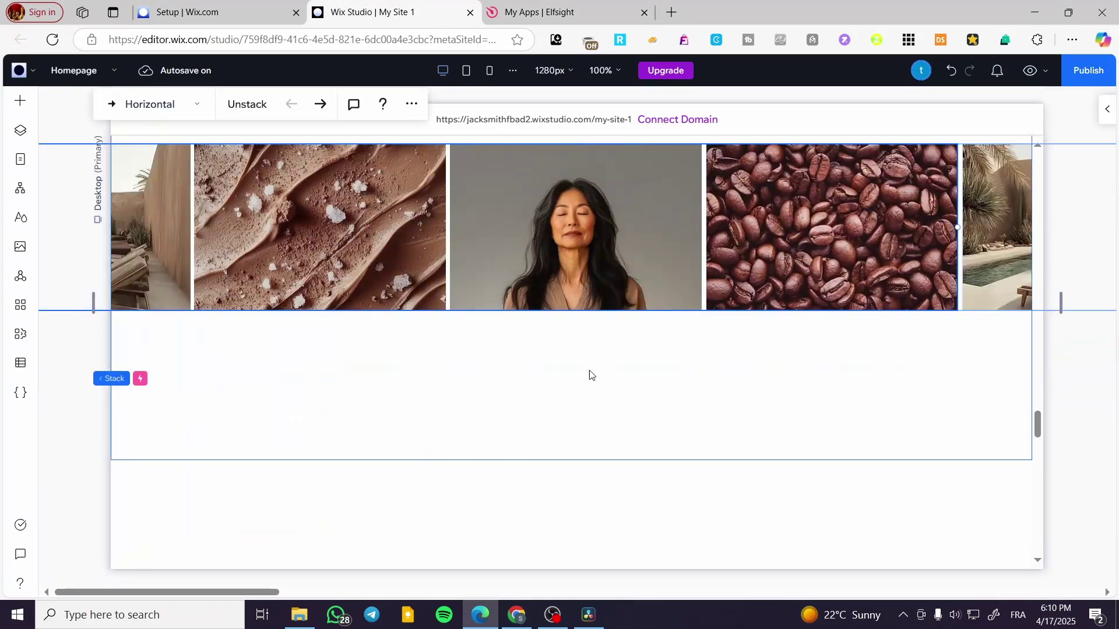
{"action": "left_click", "coordinate": [578, 458]}
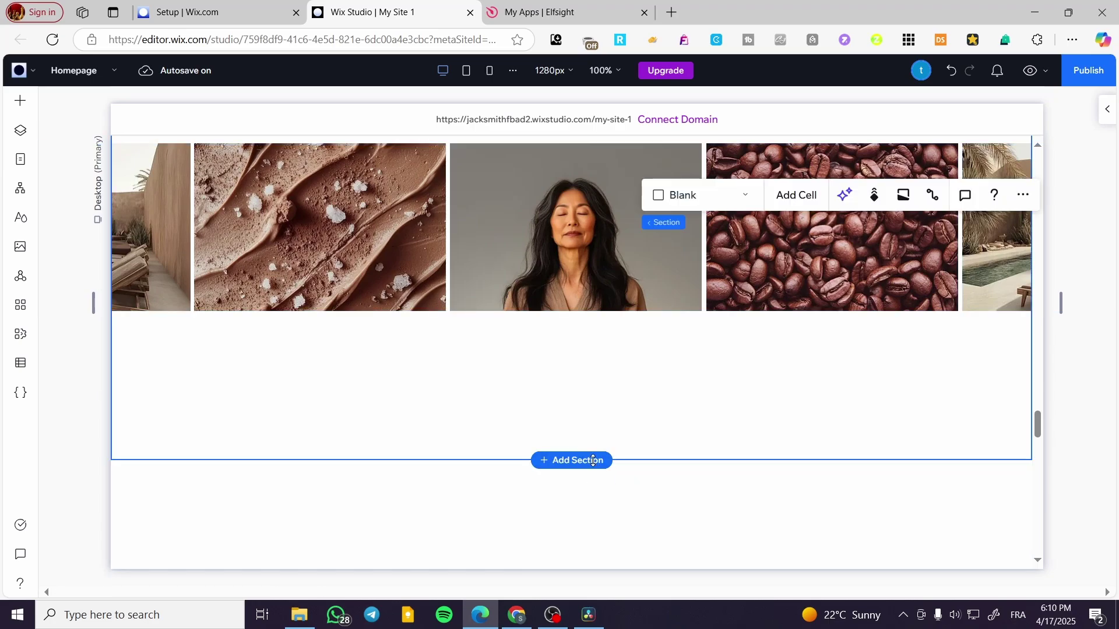
{"action": "left_click", "coordinate": [592, 460]}
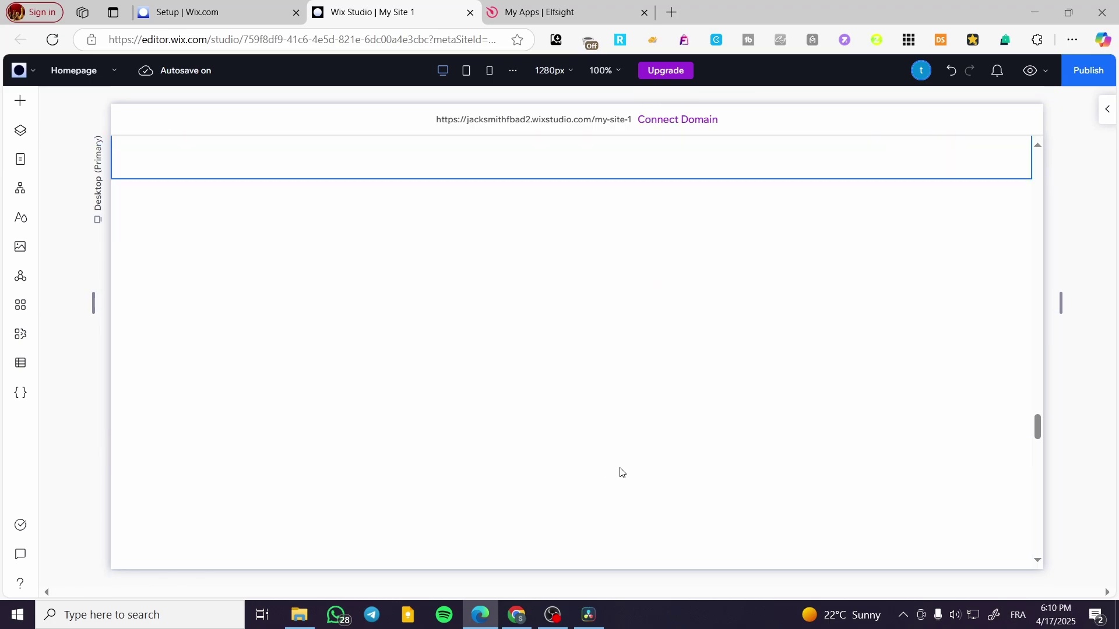
Step: Insert an Embed Code element into the new blank section
{"action": "left_click", "coordinate": [20, 102]}
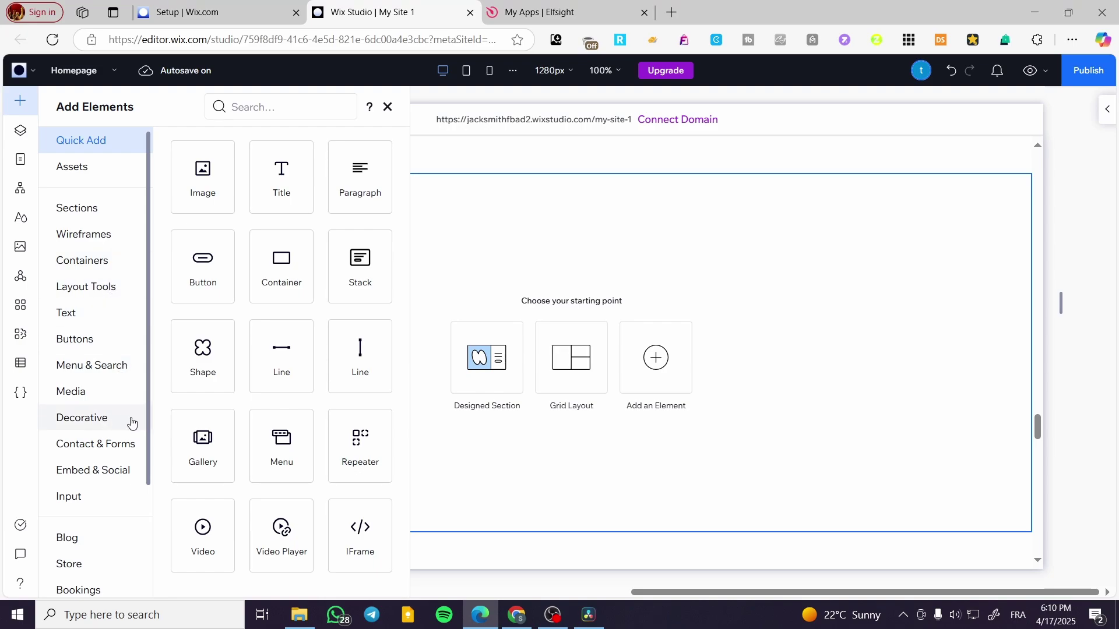
{"action": "left_click", "coordinate": [93, 470]}
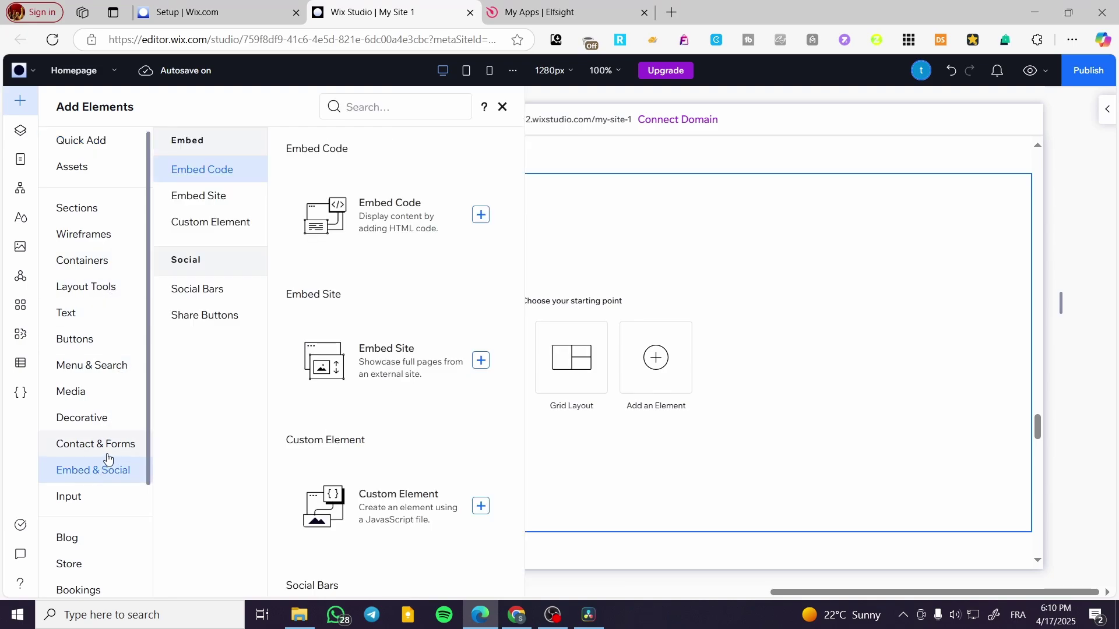
{"action": "left_click", "coordinate": [482, 215]}
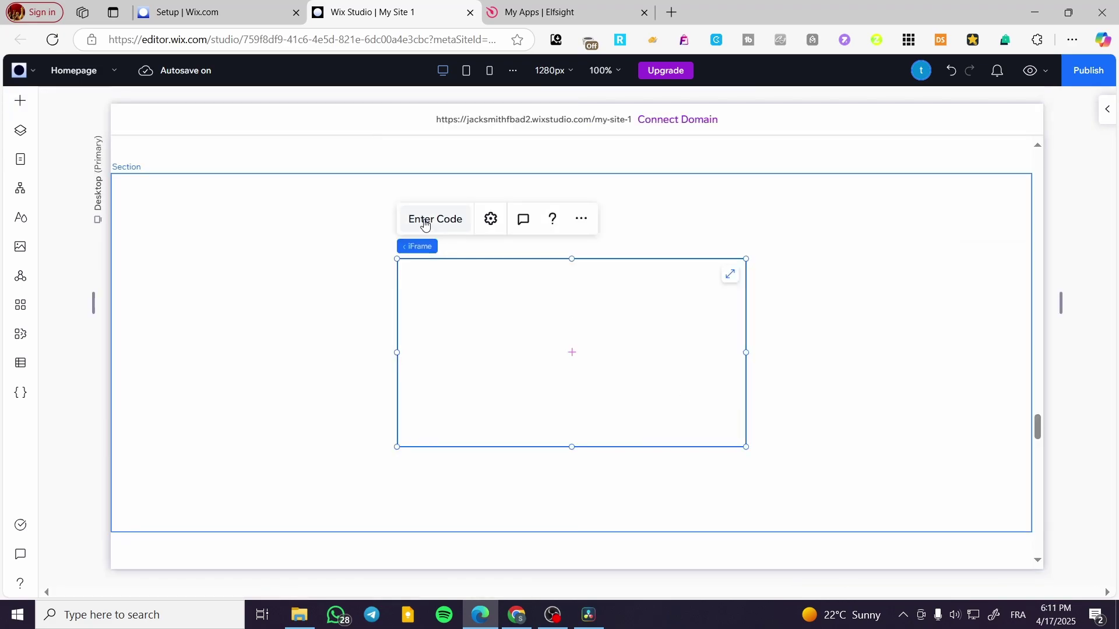
Step: Replace the iFrame's placeholder code with the copied Elfsight Logo Showcase embed code, update the element and close its HTML settings
{"action": "left_click", "coordinate": [424, 224]}
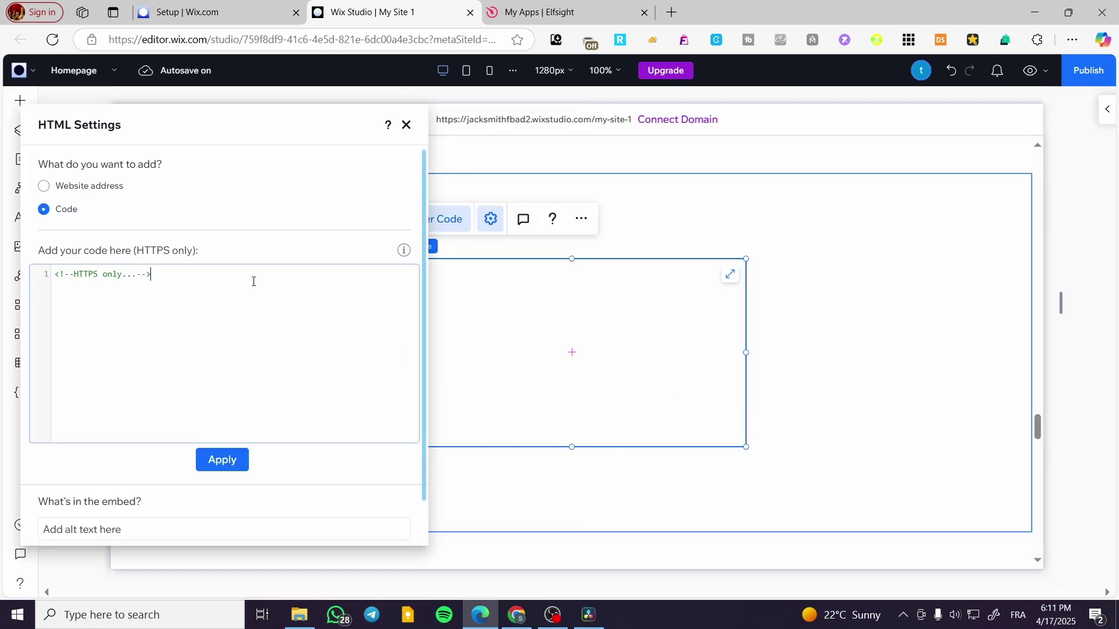
{"action": "key", "text": "ctrl+a"}
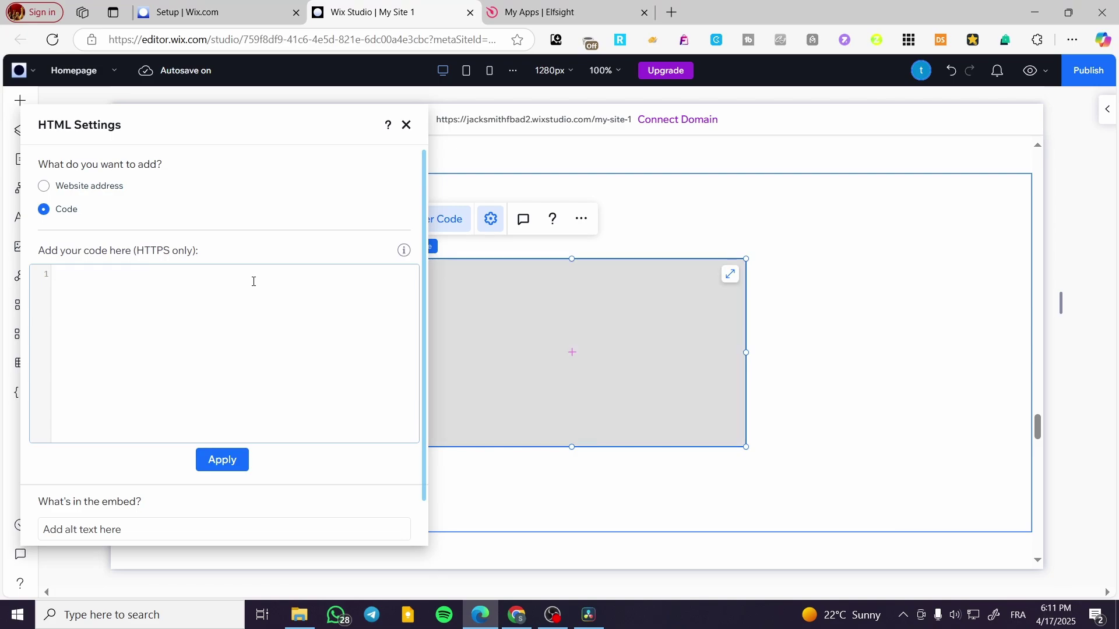
{"action": "type", "text": "<!-- Elfsight Logo Showcase | Untitled Logo Showcase --> <script src=\"https://static.elfsight.com/platform/platform.js\" async></script> <div class=\"elfsight-app-aa3bb226-73c2-4791-a636-bceb8bfbd7c2\" data-elfsight-app-lazy></div>"}
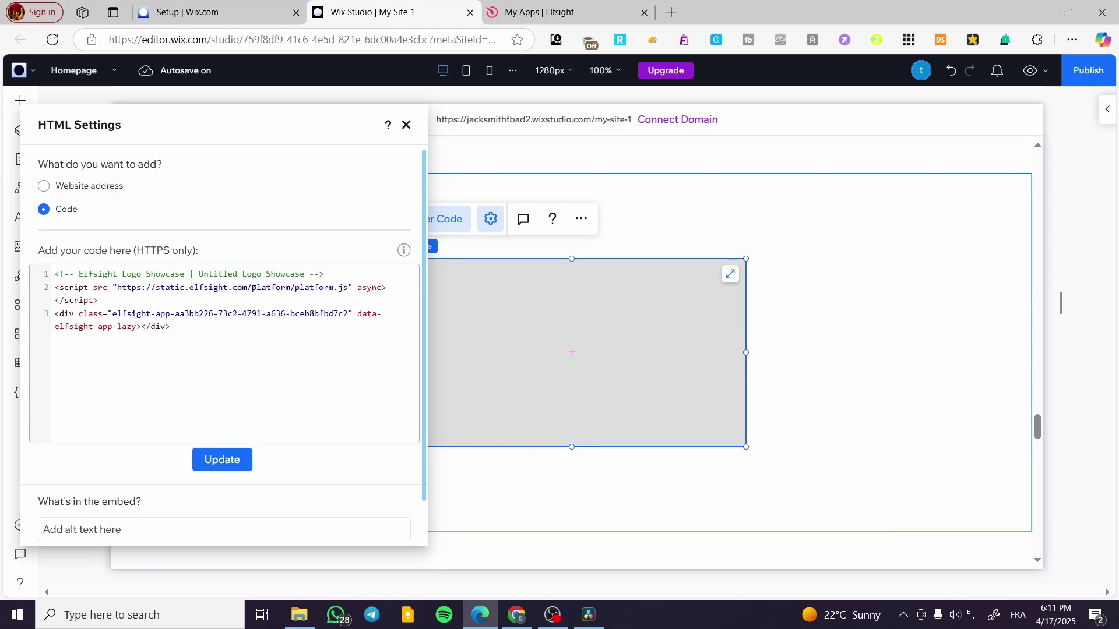
{"action": "left_click", "coordinate": [239, 461]}
{"action": "left_click", "coordinate": [407, 124]}
Step: Move the iFrame to the section's left edge, stretch it to the full section width and extend its height to fit the whole widget
{"action": "left_click_drag", "start_coordinate": [632, 360], "coordinate": [344, 352]}
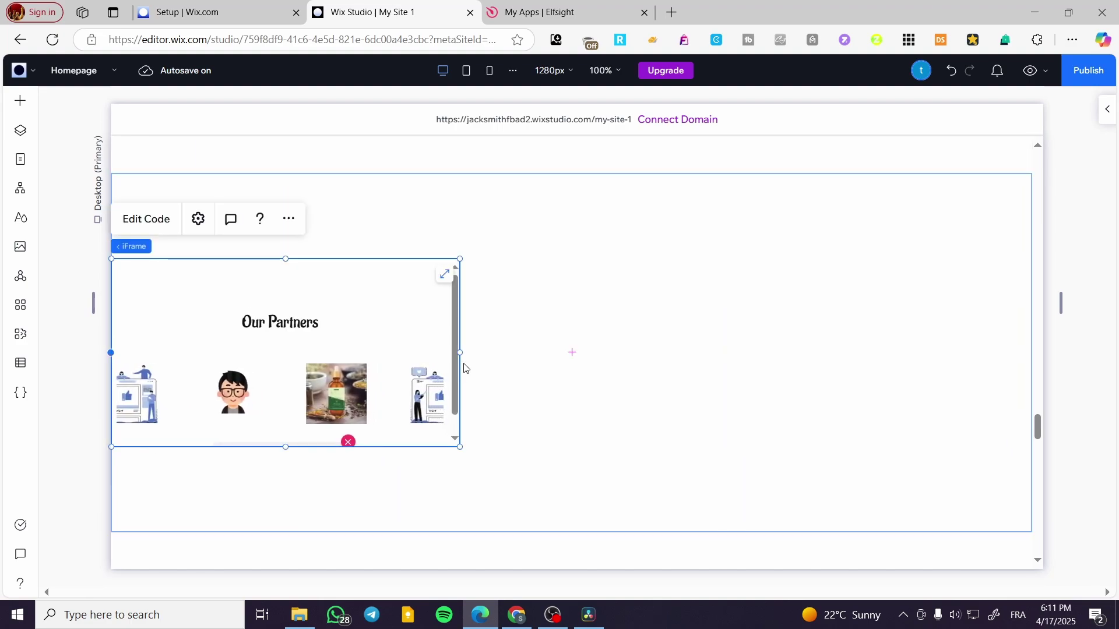
{"action": "left_click_drag", "start_coordinate": [465, 369], "coordinate": [1028, 394]}
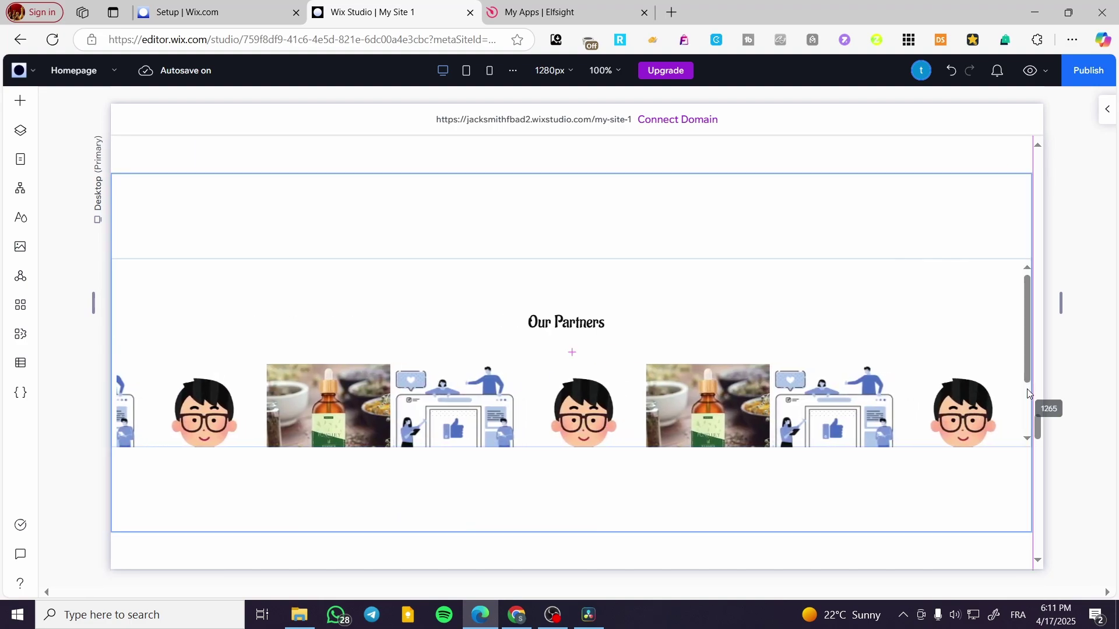
{"action": "left_click_drag", "start_coordinate": [571, 448], "coordinate": [569, 553]}
{"action": "left_click", "coordinate": [910, 501]}
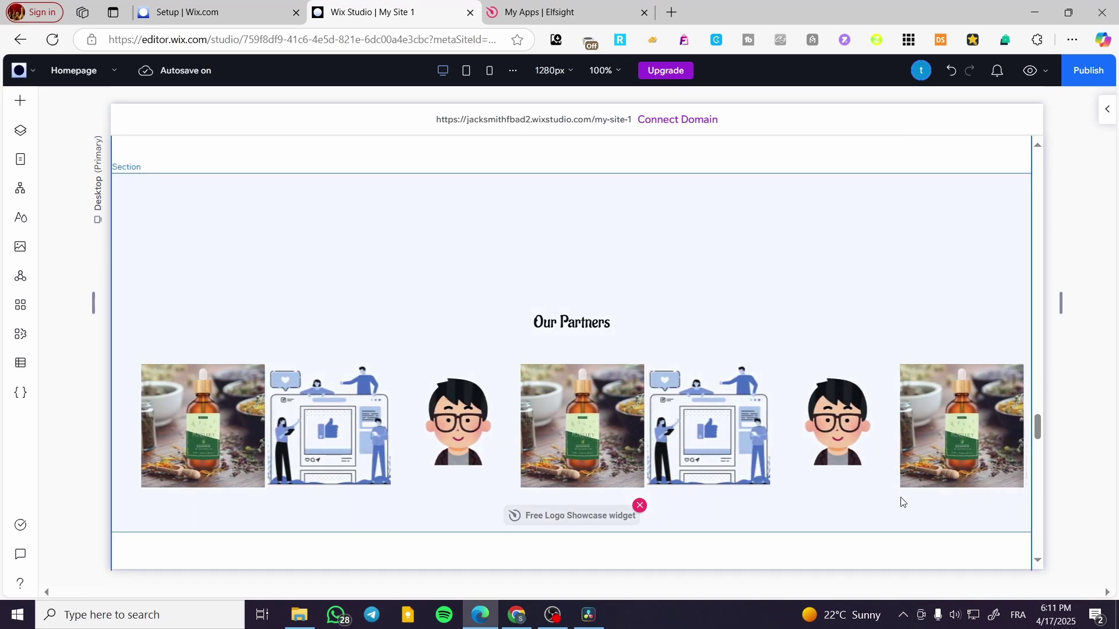
Step: Move the logo iFrame up to the top of its section and shorten the section to end at the iFrame's lower edge
{"action": "left_click", "coordinate": [626, 211]}
{"action": "left_click", "coordinate": [577, 378]}
{"action": "left_click_drag", "start_coordinate": [577, 378], "coordinate": [581, 293]}
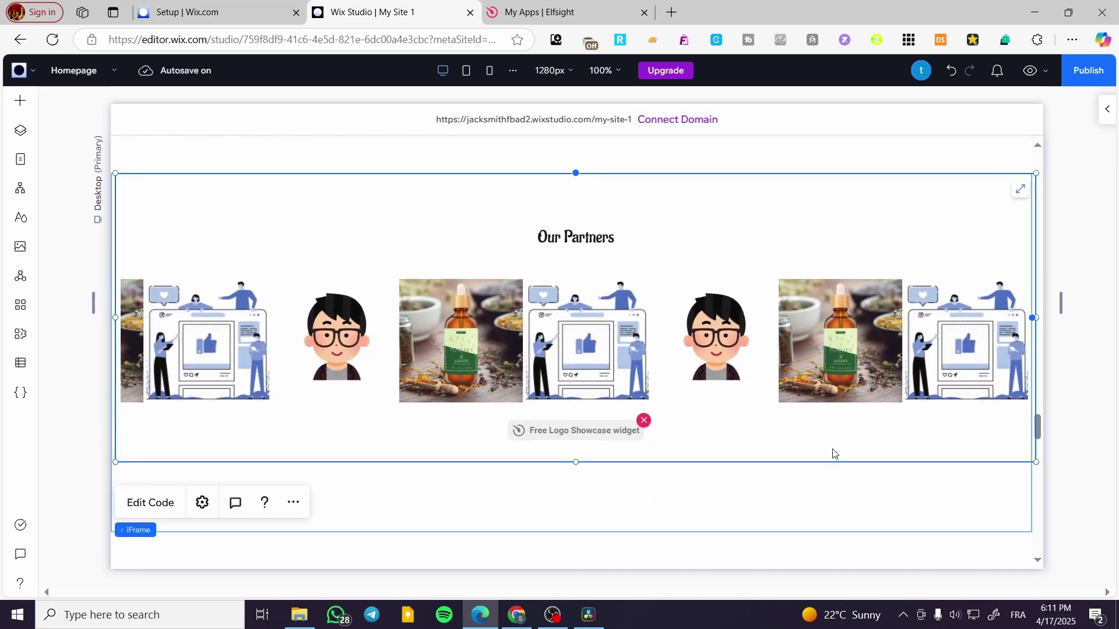
{"action": "left_click_drag", "start_coordinate": [781, 532], "coordinate": [932, 462]}
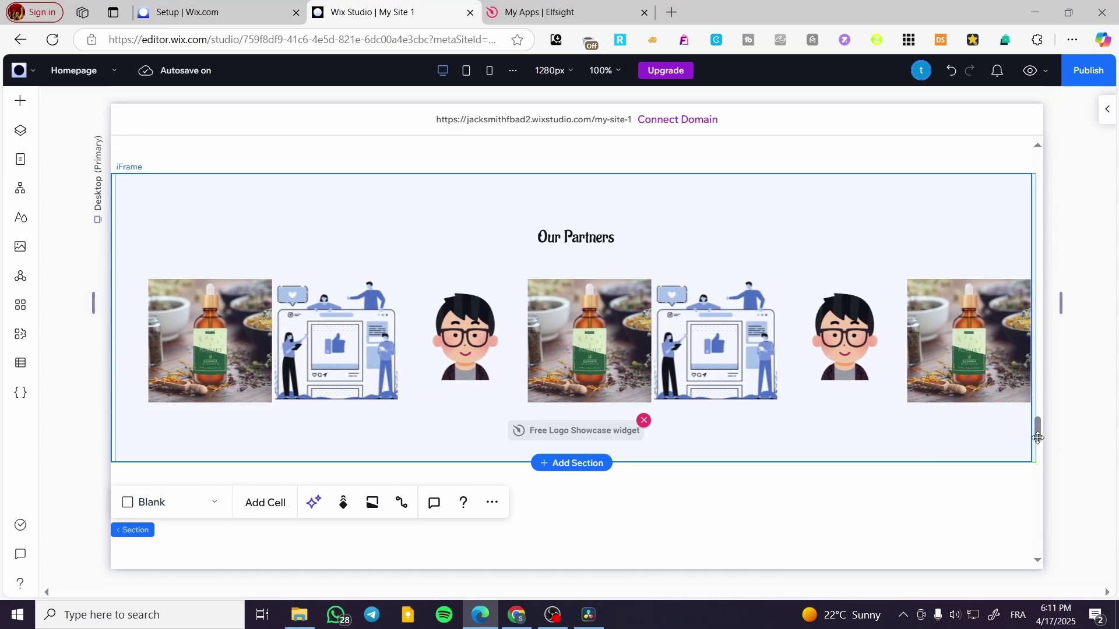
Step: Review the image and title rows against the embedded Our Partners logo ticker, and close the Elfsight browser tab
{"action": "scroll", "coordinate": [832, 510], "scroll_direction": "up", "scroll_amount": 6}
{"action": "scroll", "coordinate": [834, 508], "scroll_direction": "down", "scroll_amount": 3}
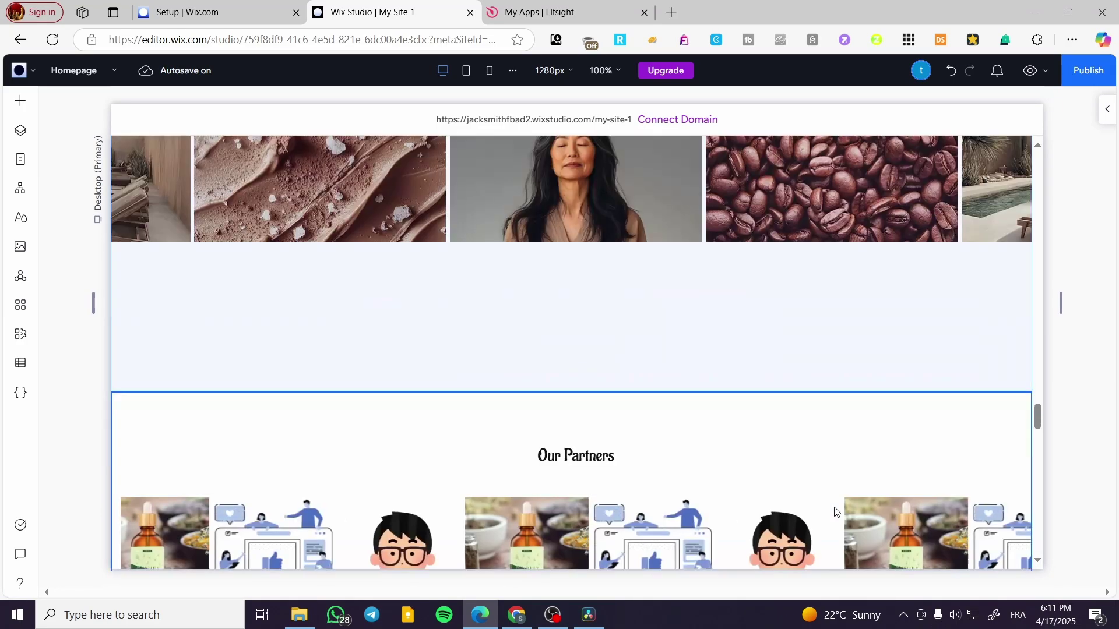
{"action": "scroll", "coordinate": [732, 489], "scroll_direction": "down", "scroll_amount": 3}
{"action": "scroll", "coordinate": [589, 437], "scroll_direction": "up", "scroll_amount": 7}
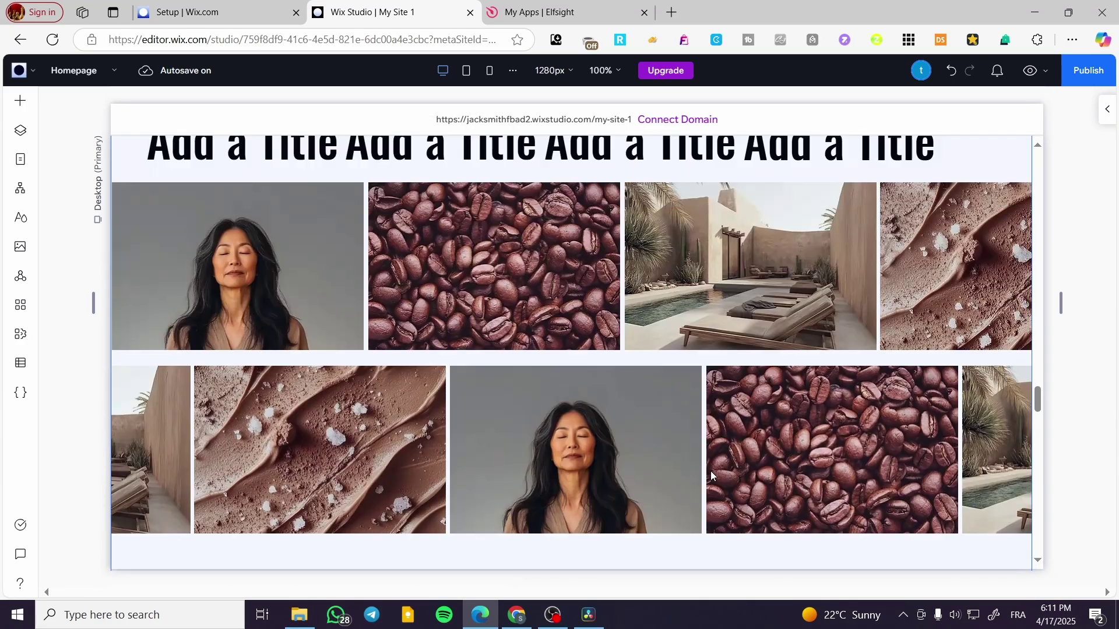
{"action": "scroll", "coordinate": [899, 430], "scroll_direction": "down", "scroll_amount": 6}
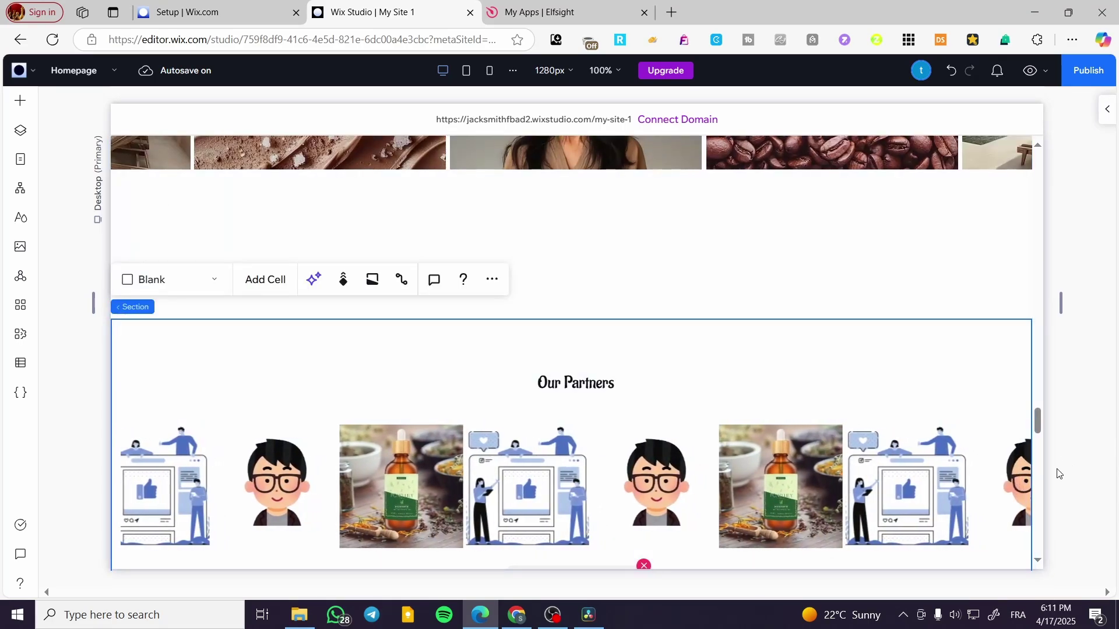
{"action": "left_click", "coordinate": [644, 12]}
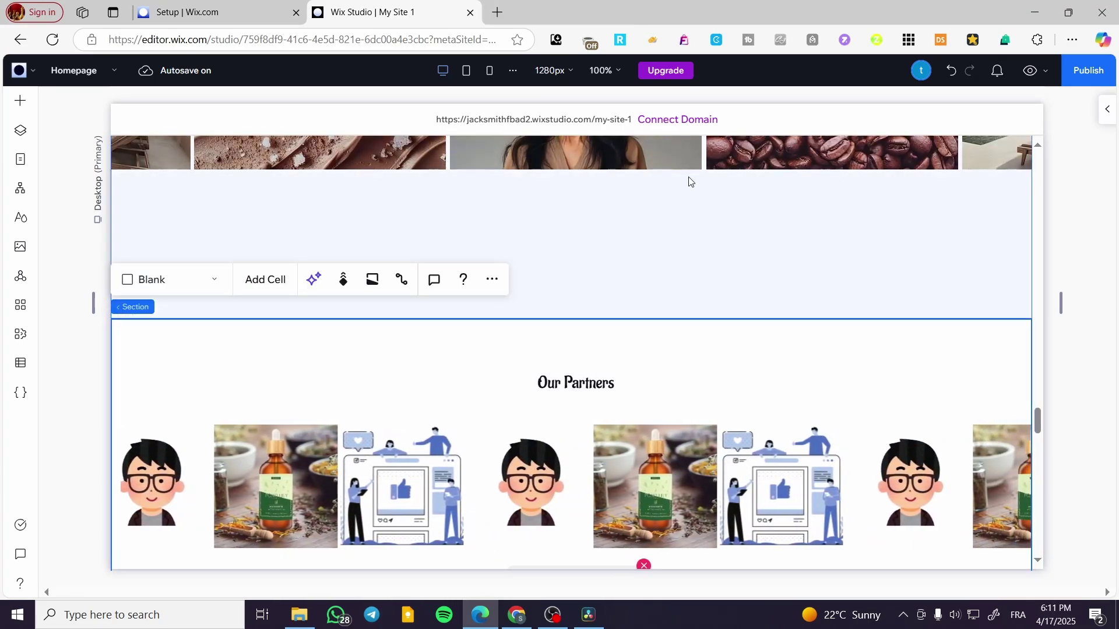